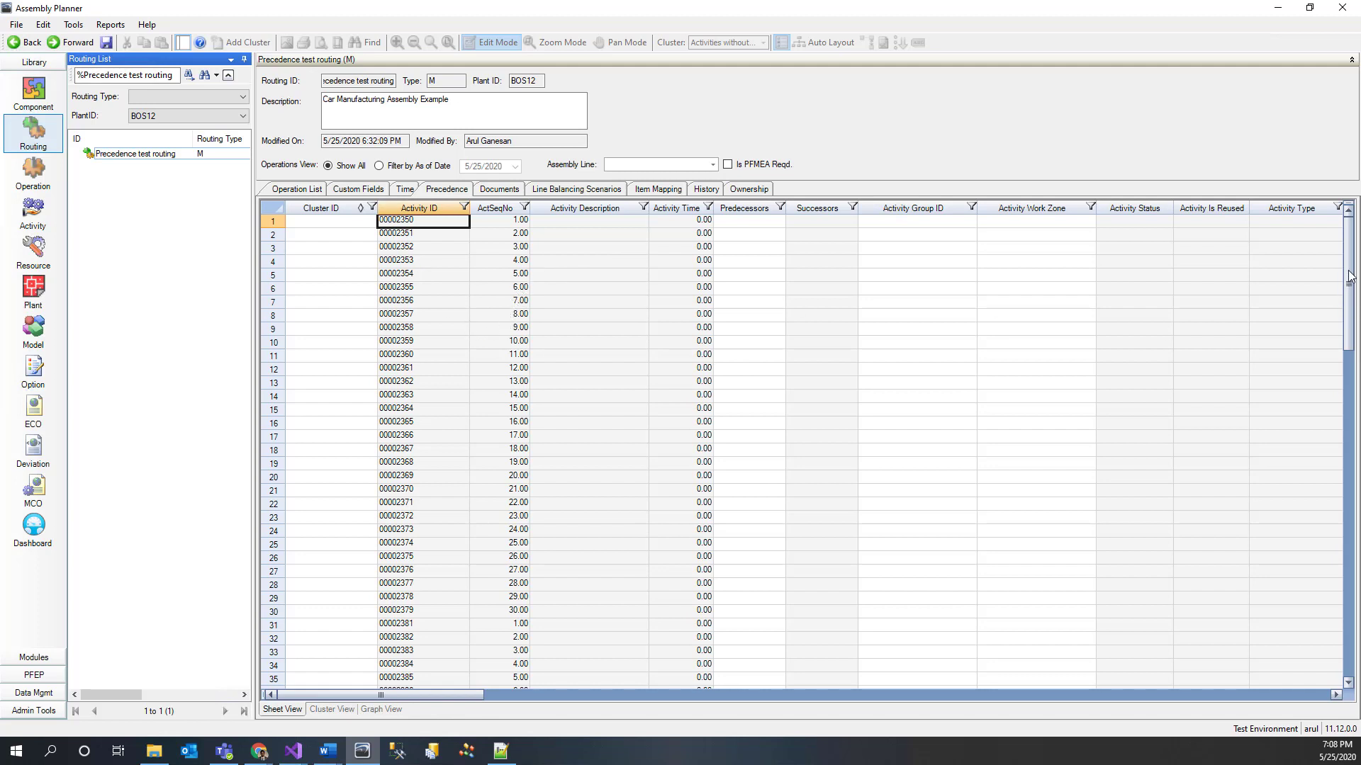
Open the routing's precedence graph and link all its activities into one sequential chain.
drag(1348, 277, 1257, 589)
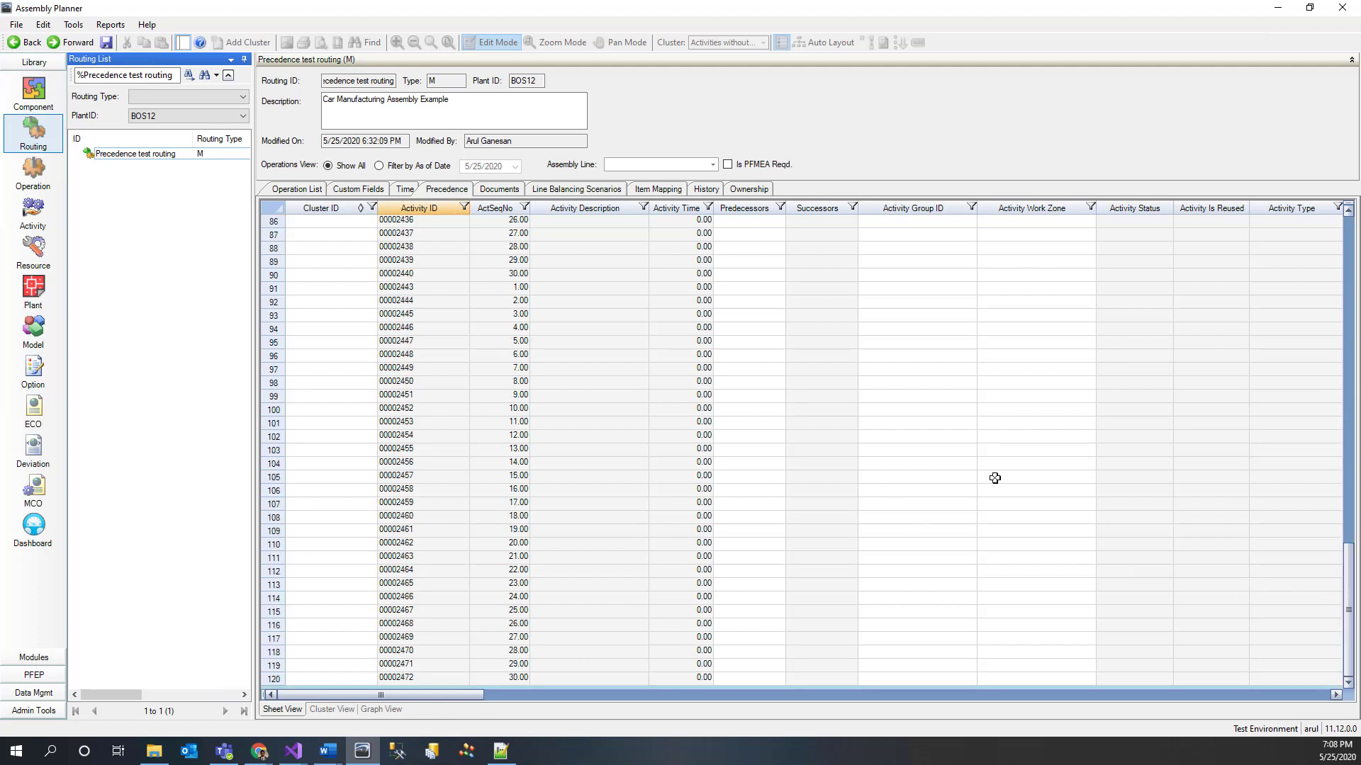
drag(1350, 606, 1357, 248)
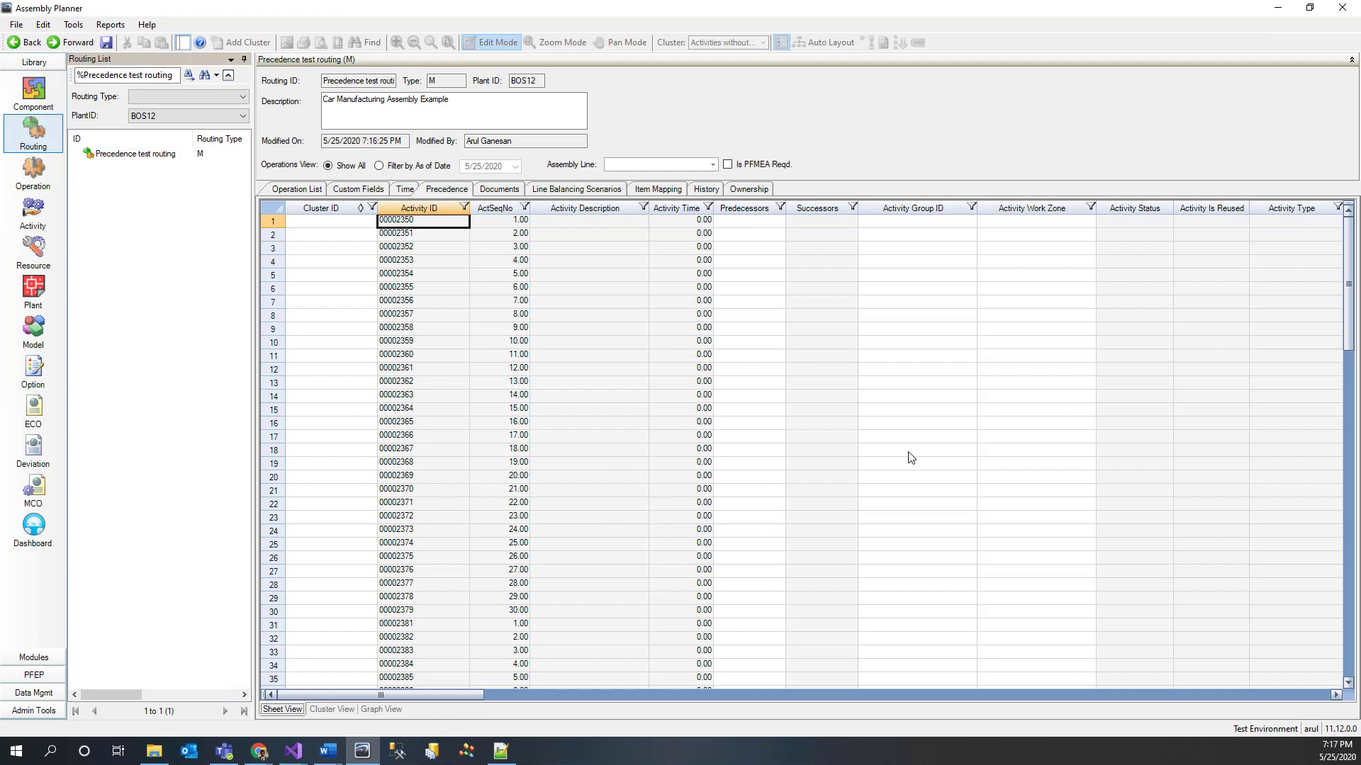
click(380, 710)
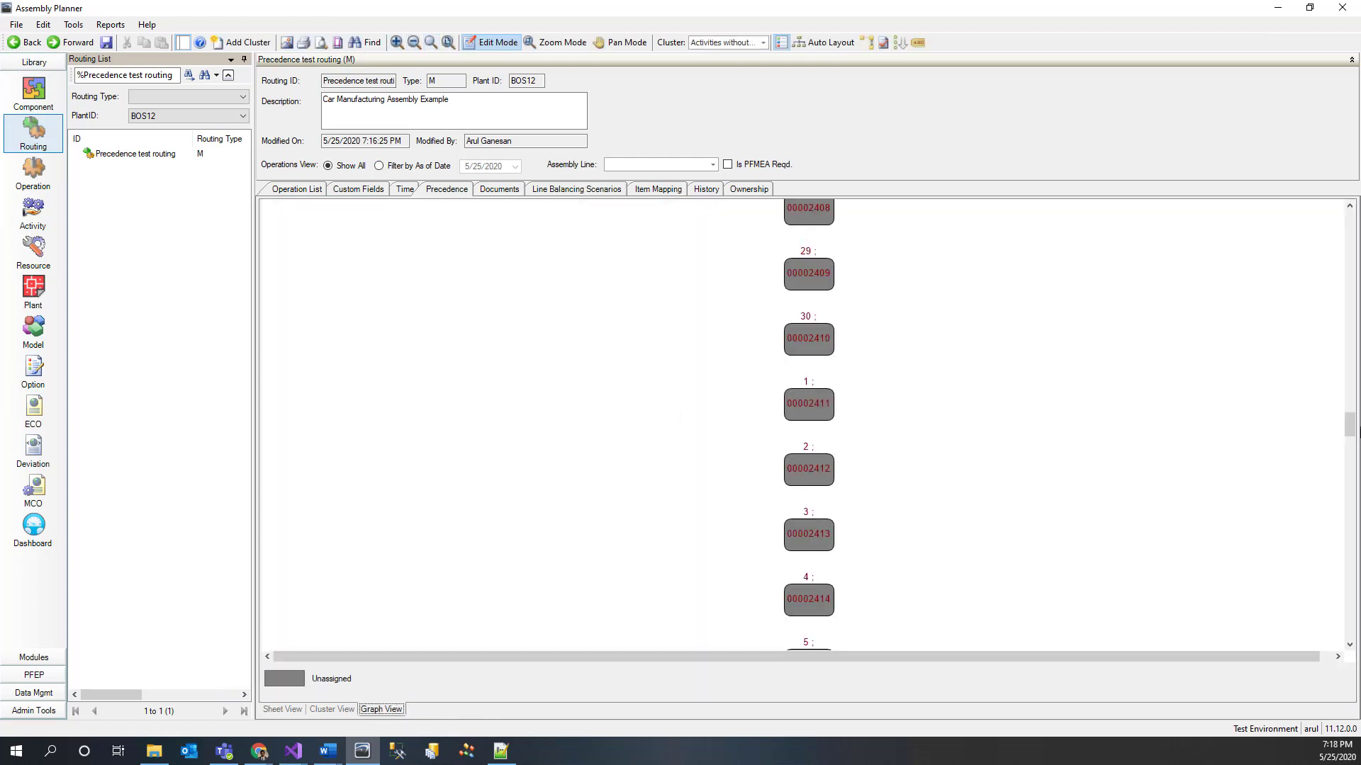
drag(1349, 425, 1357, 635)
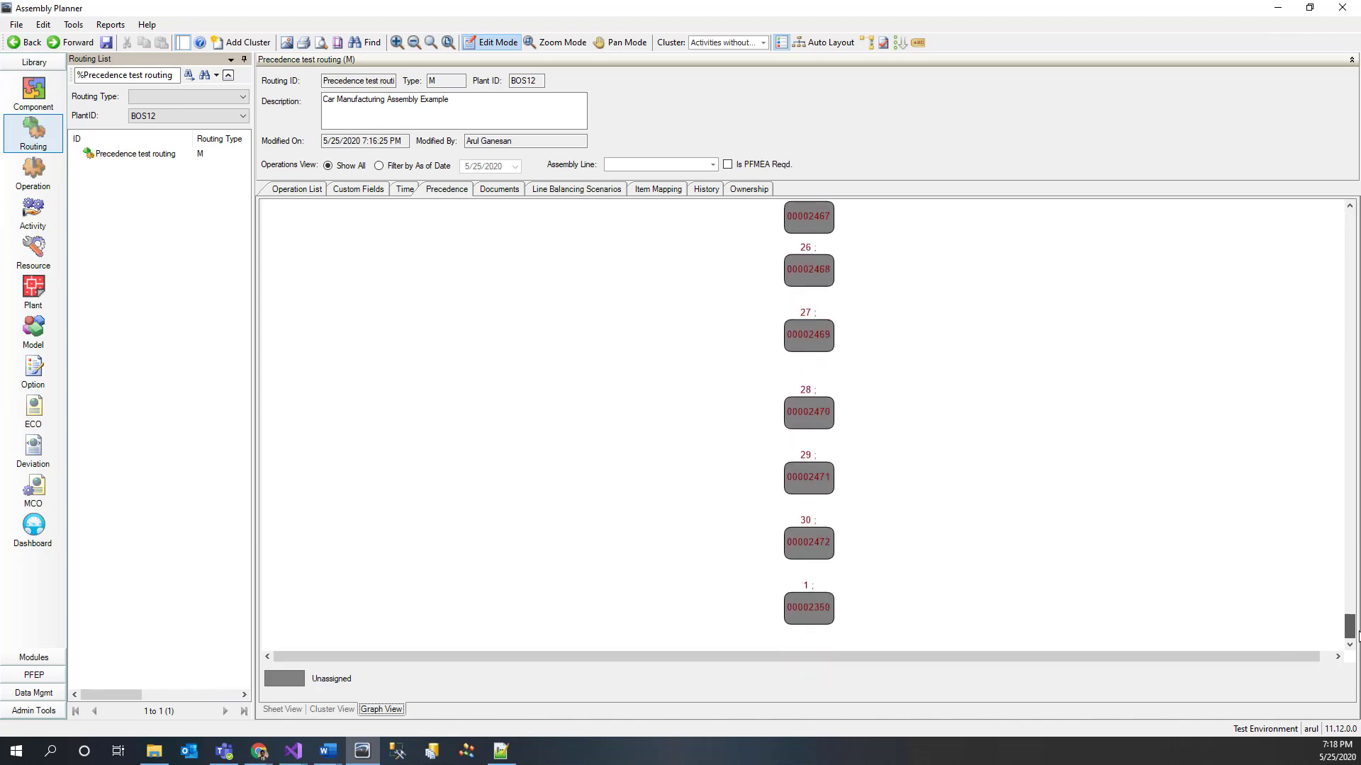
drag(1357, 579, 1356, 216)
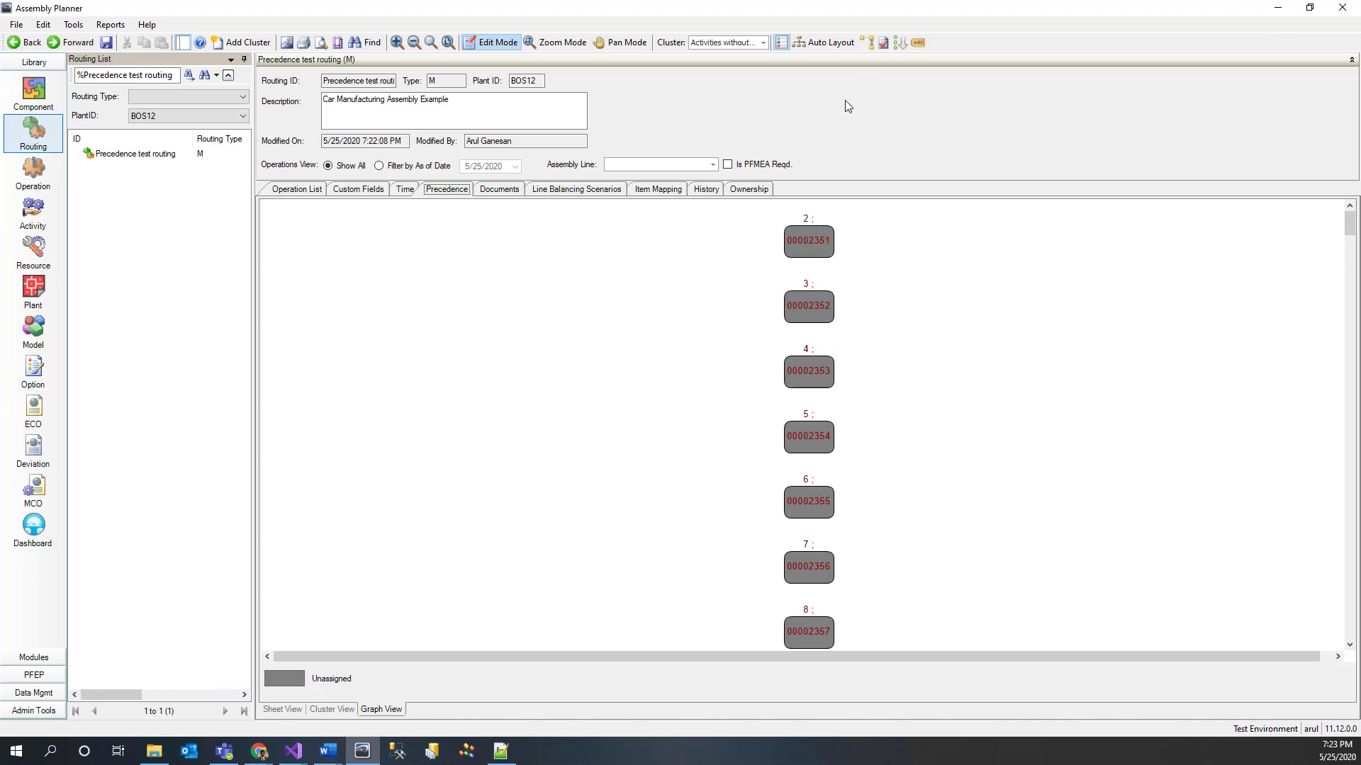
click(865, 46)
click(732, 426)
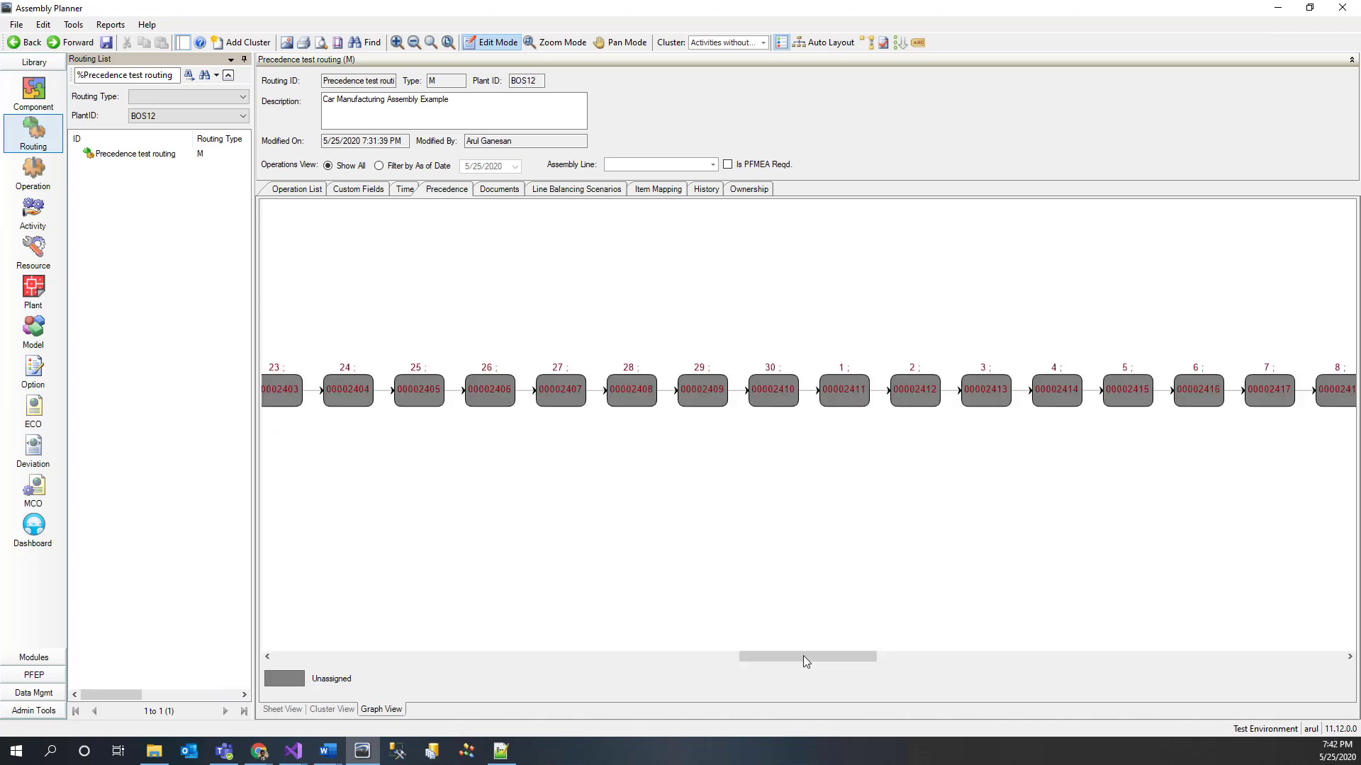
Move activities 00002398 to 00002400 together above the main chain in the precedence graph.
mouse_move(802, 656)
mouse_down()
mouse_move(814, 655)
mouse_move(709, 657)
mouse_up()
drag(642, 346, 795, 428)
drag(733, 387, 734, 301)
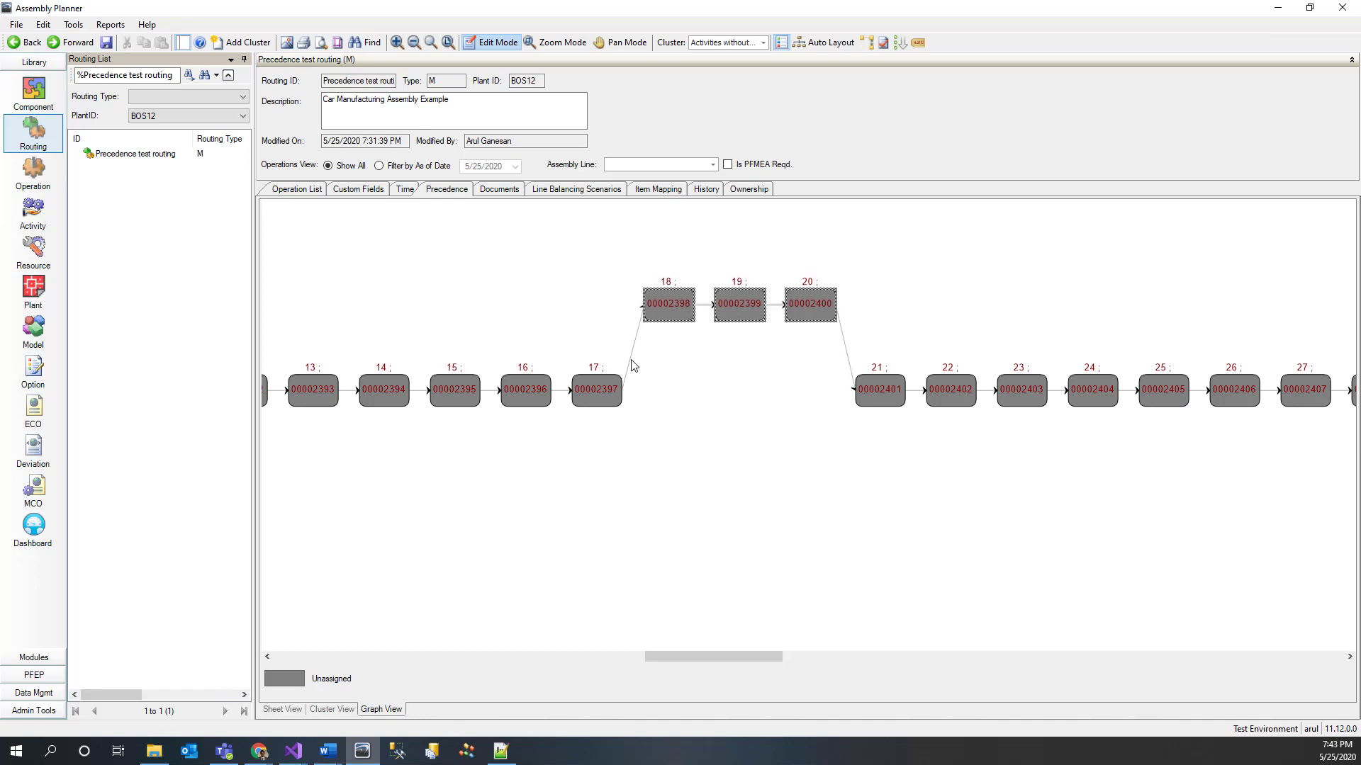
Remove the links 00002397–00002398, 00002400–00002401 and 00002403–00002404, and move activities 00002401 to 00002403 beneath the raised group.
drag(619, 341, 670, 364)
key(Delete)
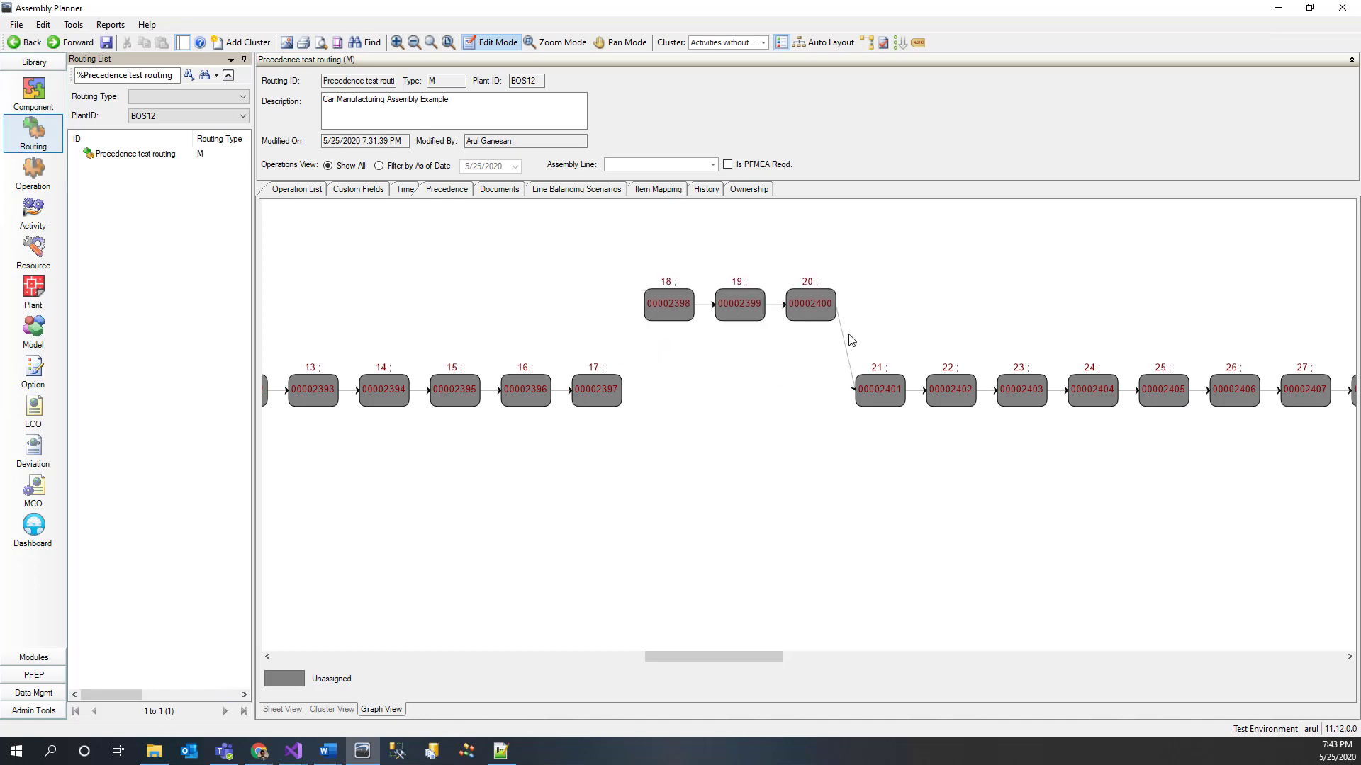
mouse_move(854, 330)
mouse_down()
mouse_move(808, 357)
mouse_move(918, 375)
mouse_move(1041, 433)
mouse_move(923, 399)
mouse_move(835, 416)
mouse_up()
key(Delete)
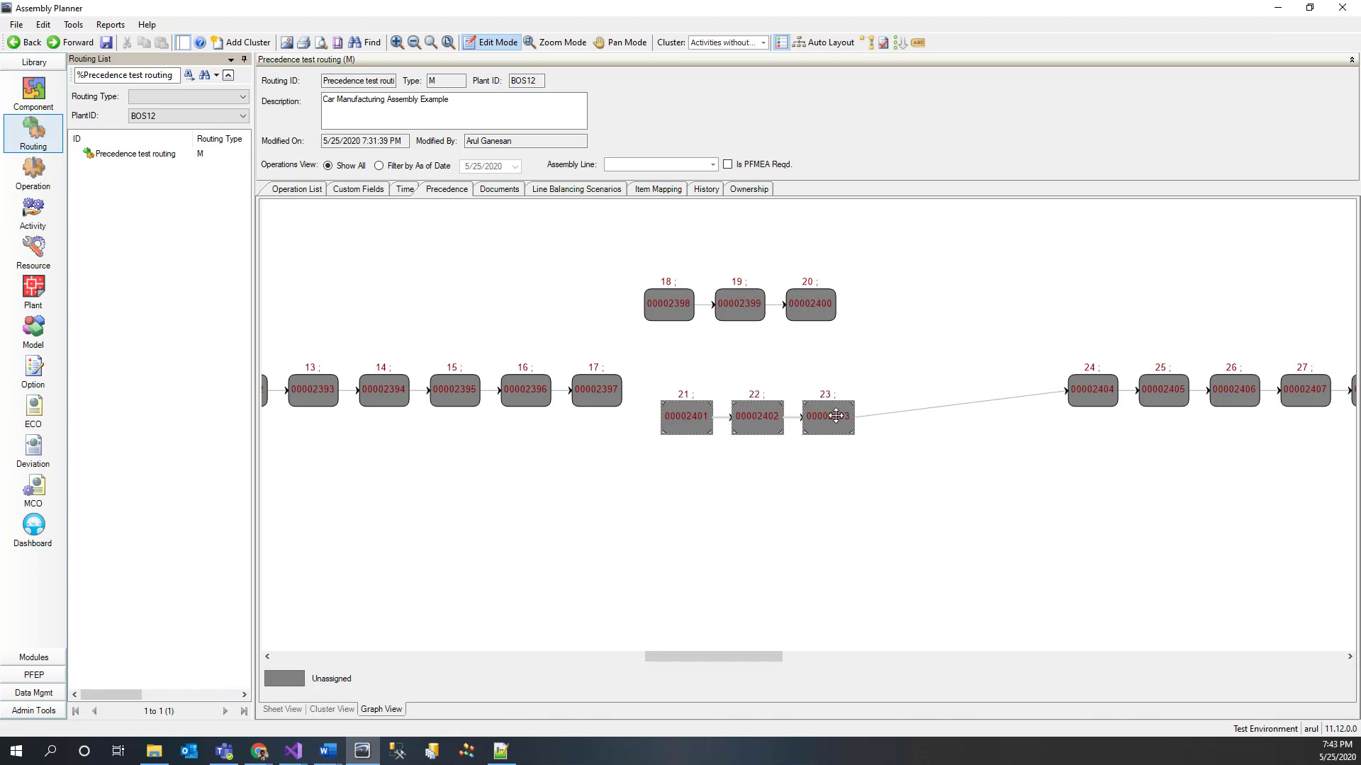
click(958, 450)
key(Delete)
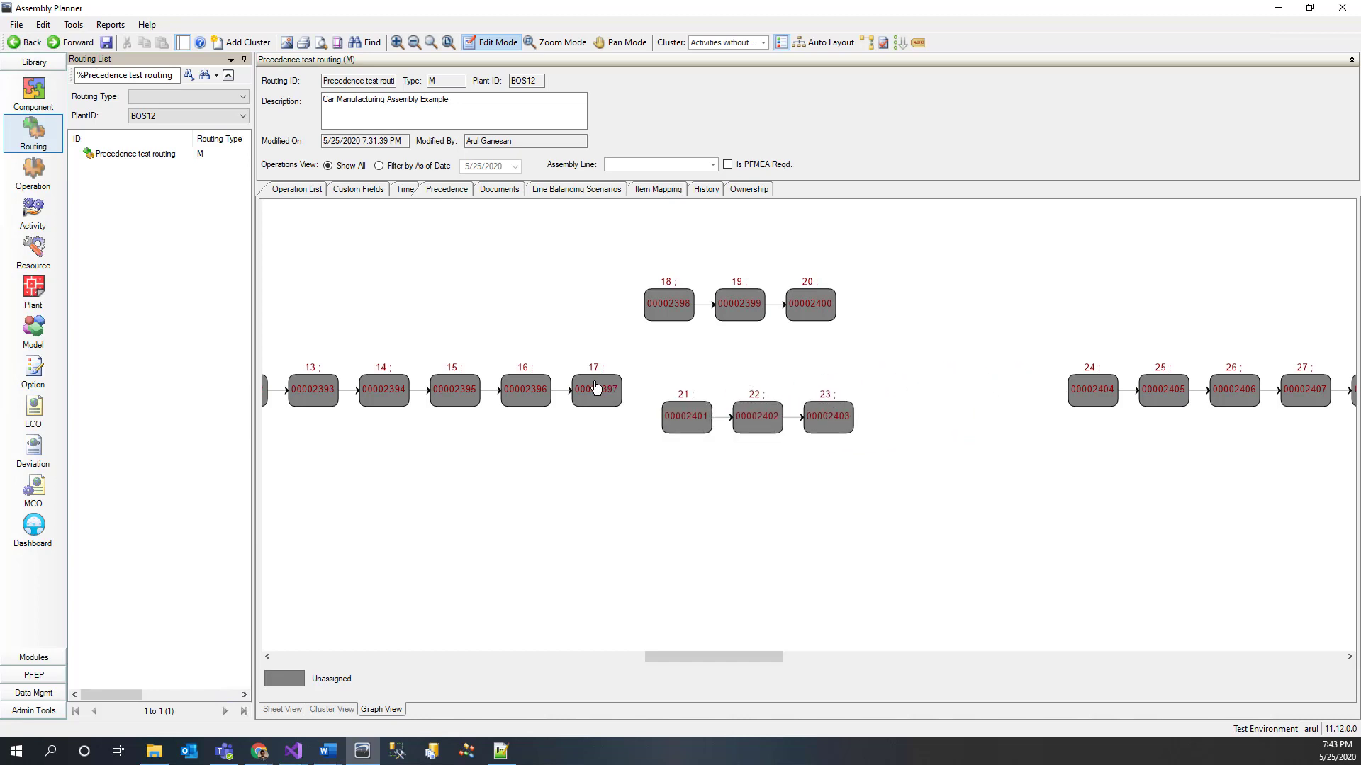
Connect the two groups as parallel branches between activities 00002397 and 00002404, and apply Auto Layout.
drag(599, 384, 673, 420)
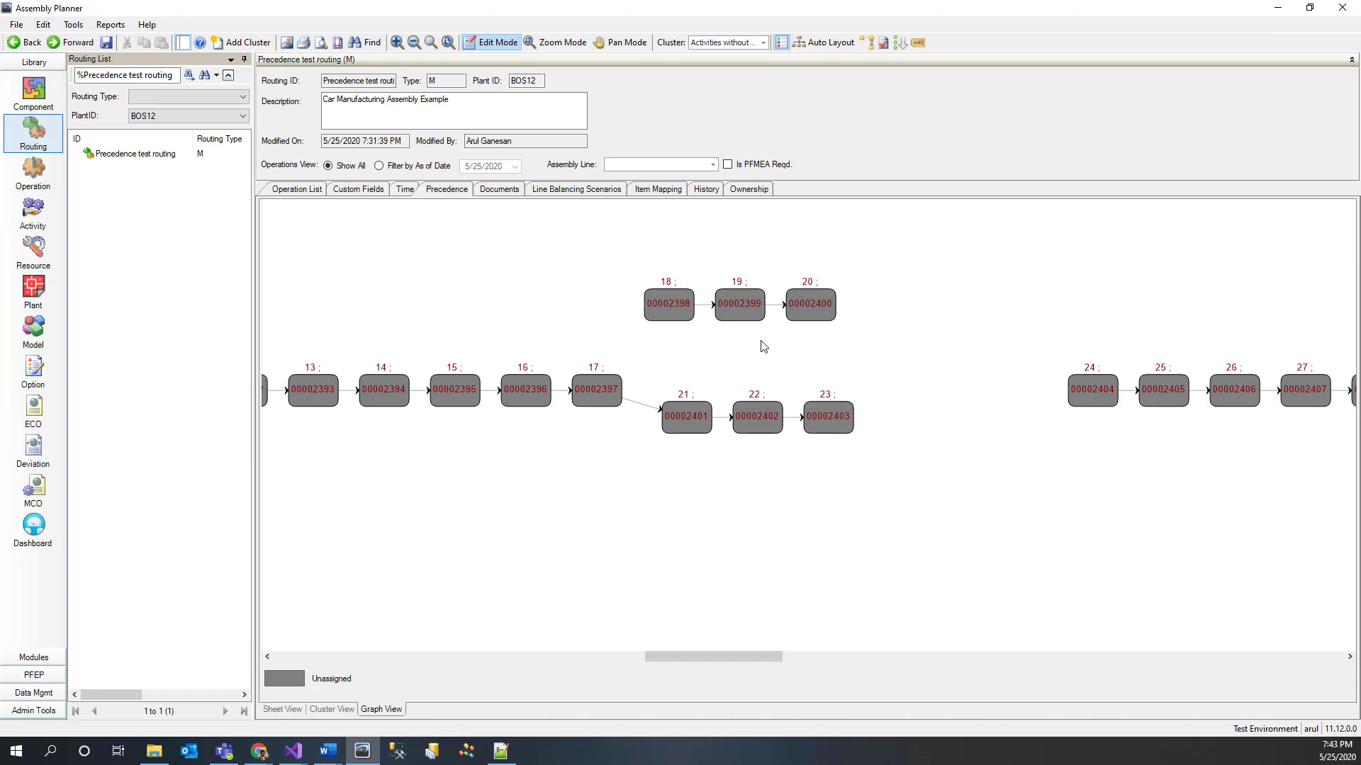
click(847, 419)
drag(806, 404, 680, 316)
mouse_move(822, 311)
mouse_down()
mouse_move(957, 340)
mouse_move(1093, 395)
mouse_up()
click(827, 44)
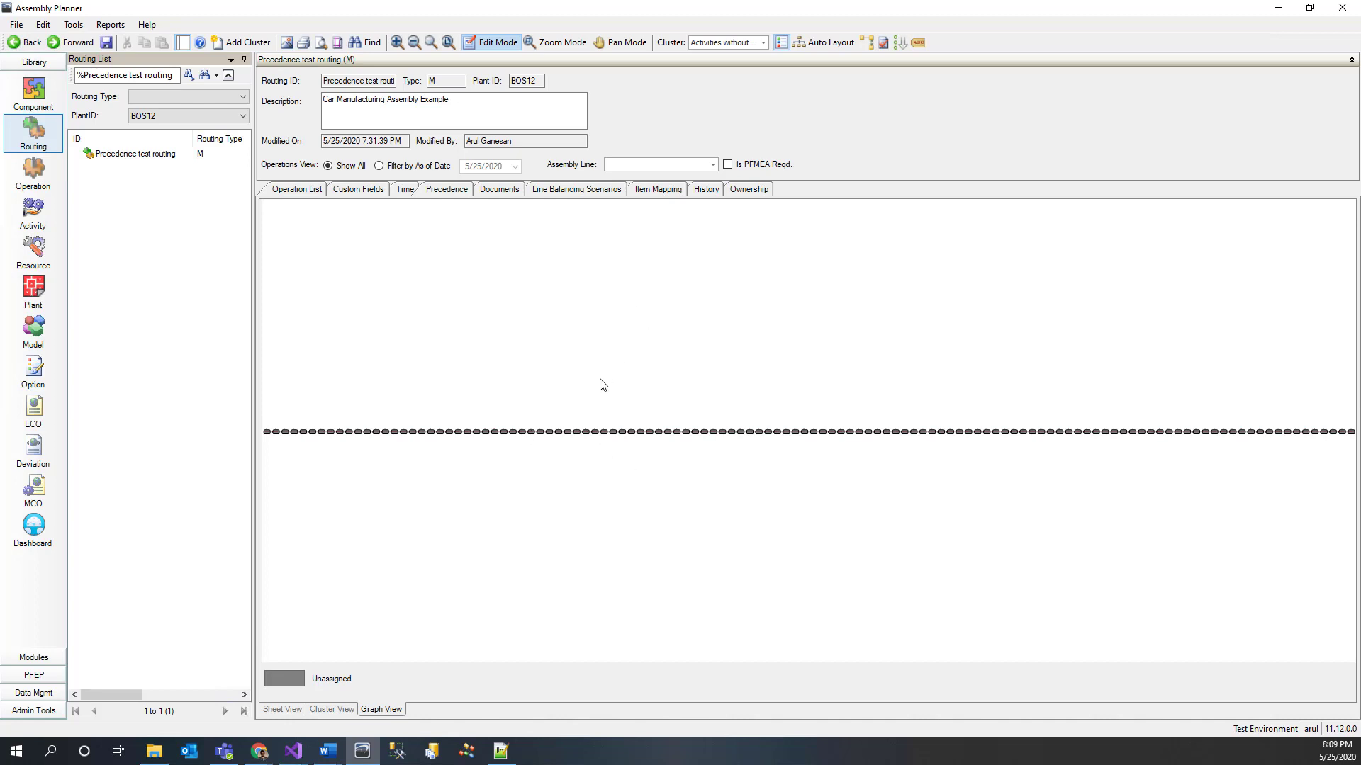
Clear the predecessors of all 120 activities in the sheet and save the routing.
click(283, 709)
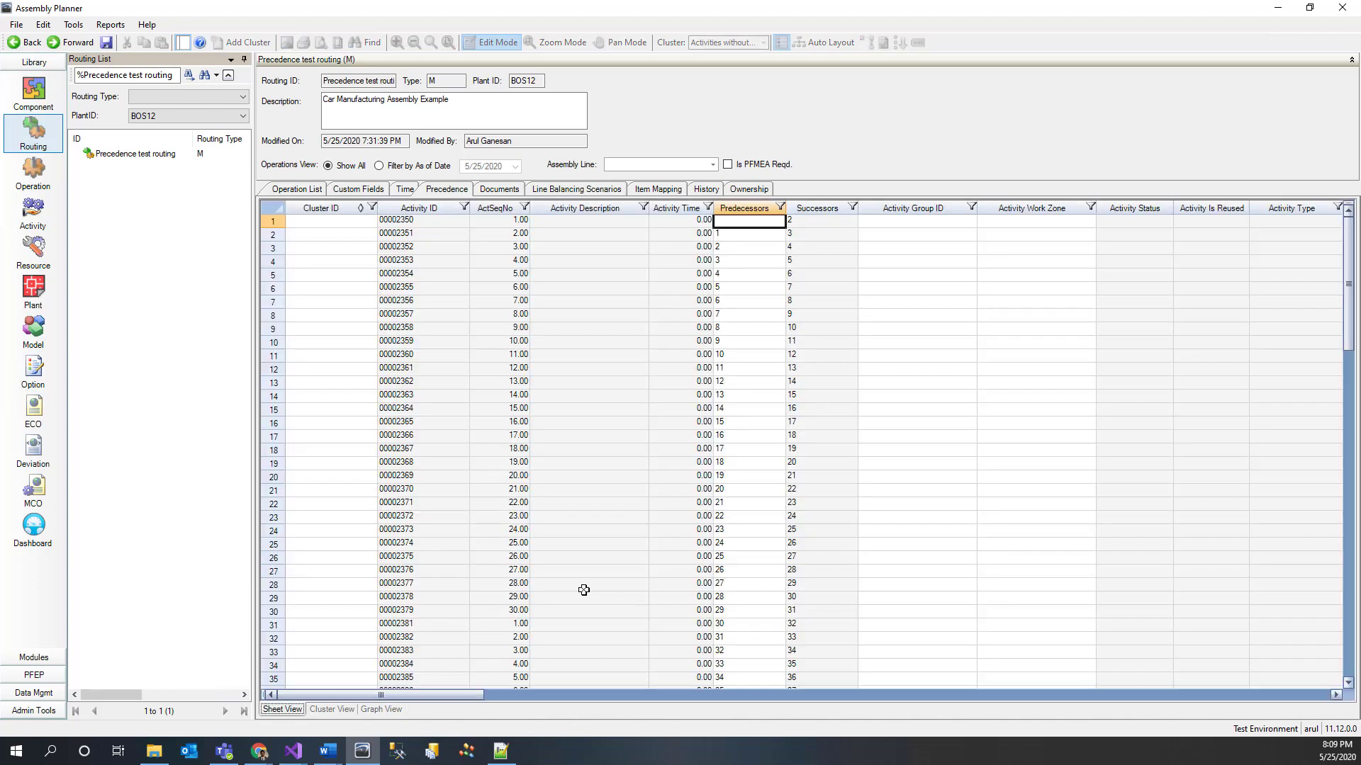
drag(735, 220, 746, 678)
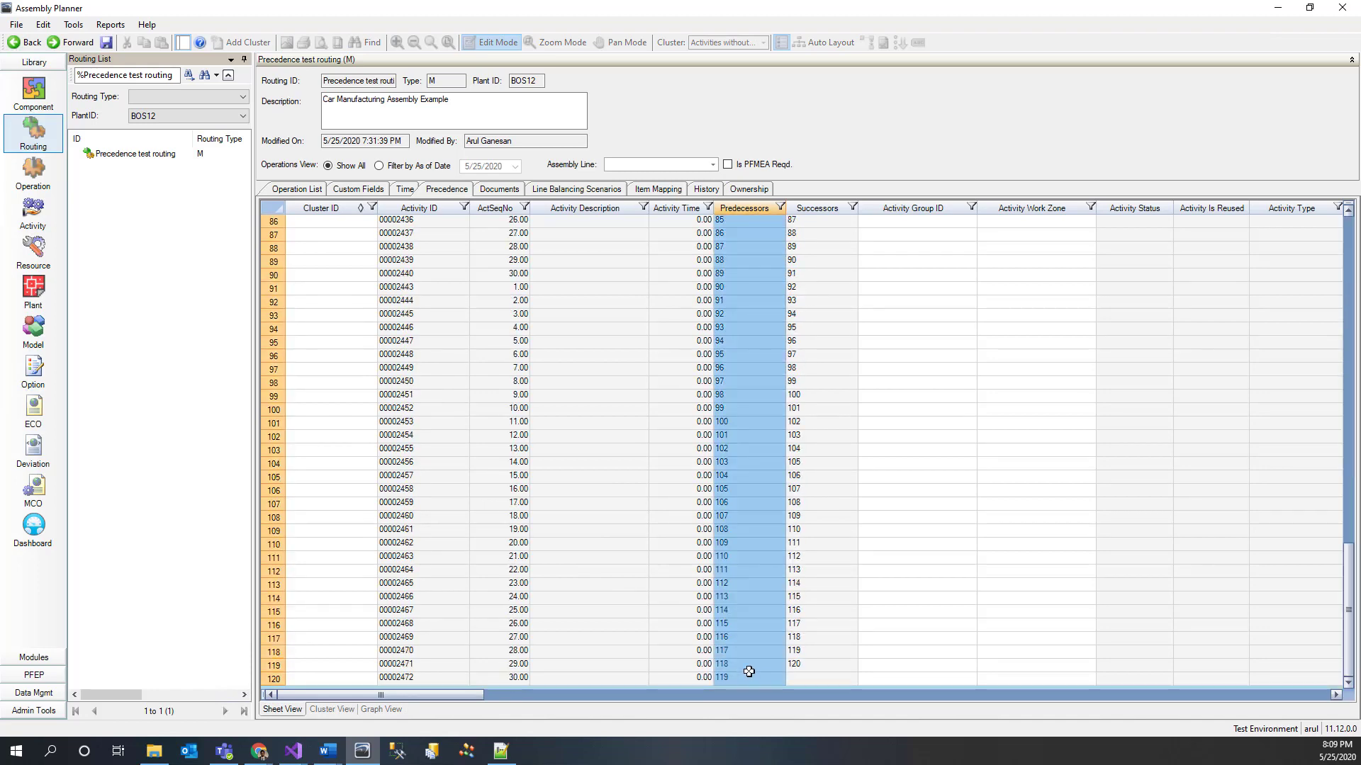
key(Delete)
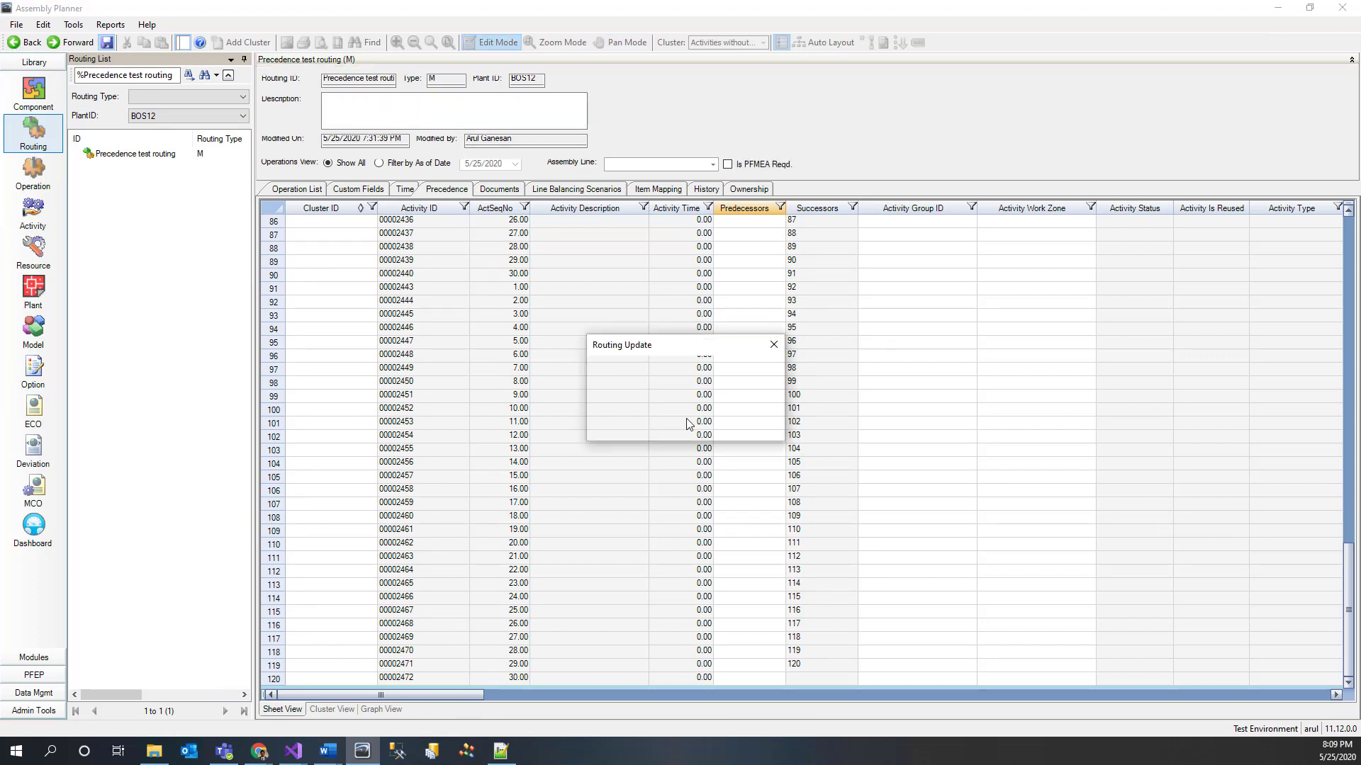
click(746, 426)
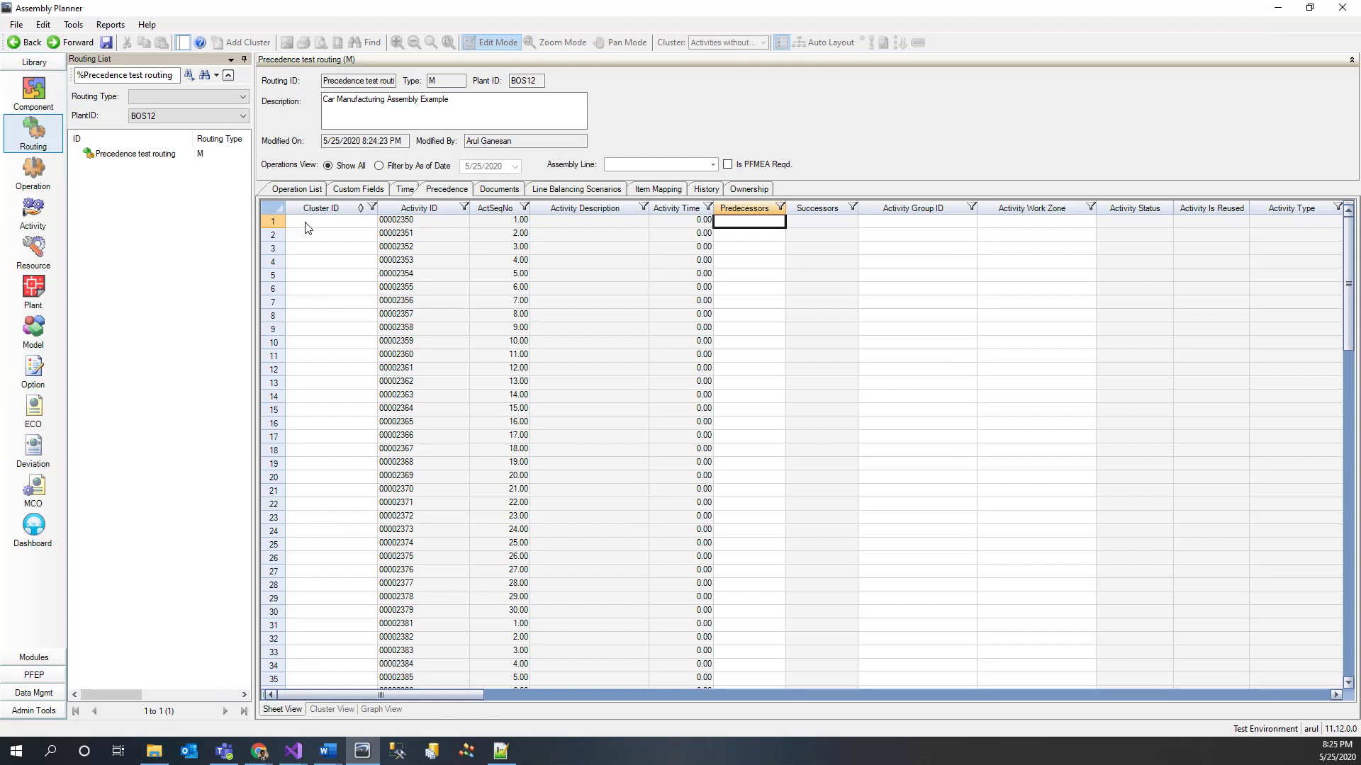
Assign the first activity, 00002350, to a new cluster named Door Installation.
click(305, 222)
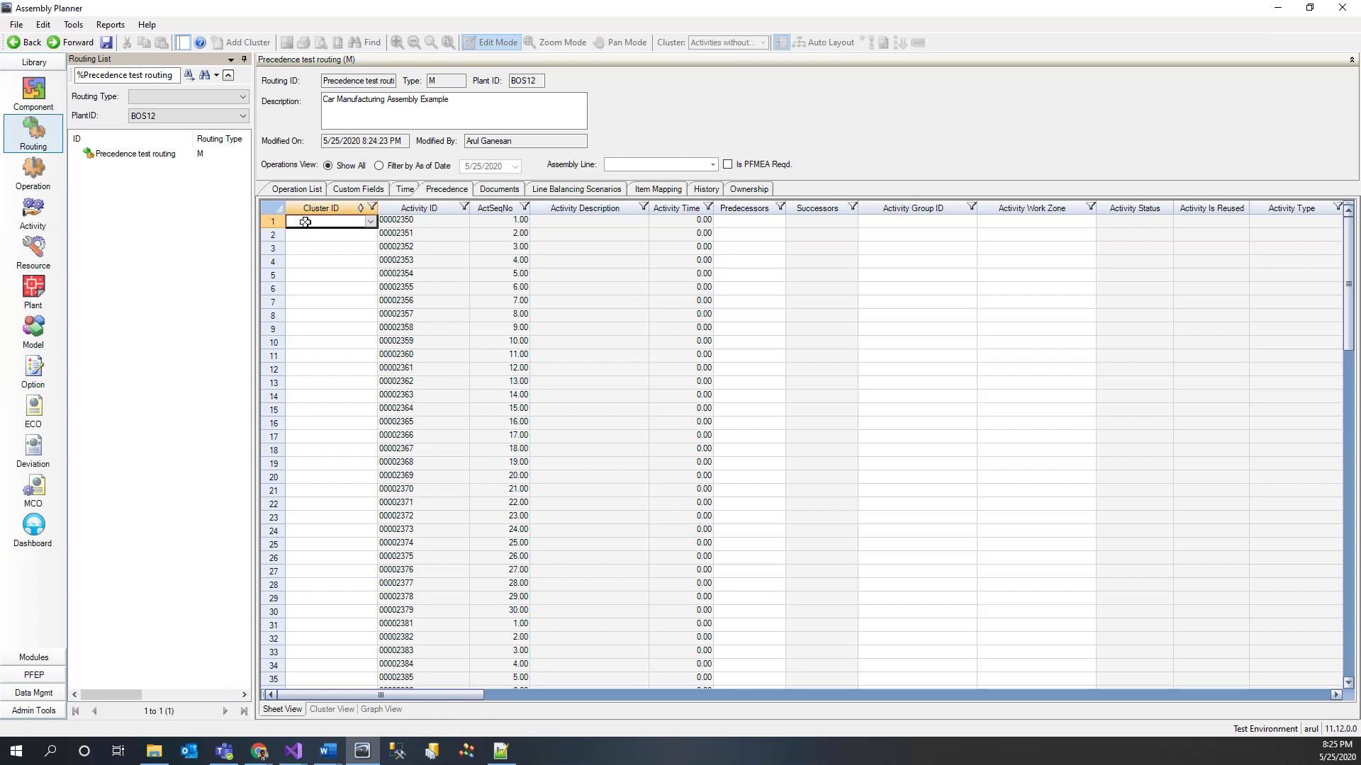
text(Door Installation)
click(355, 237)
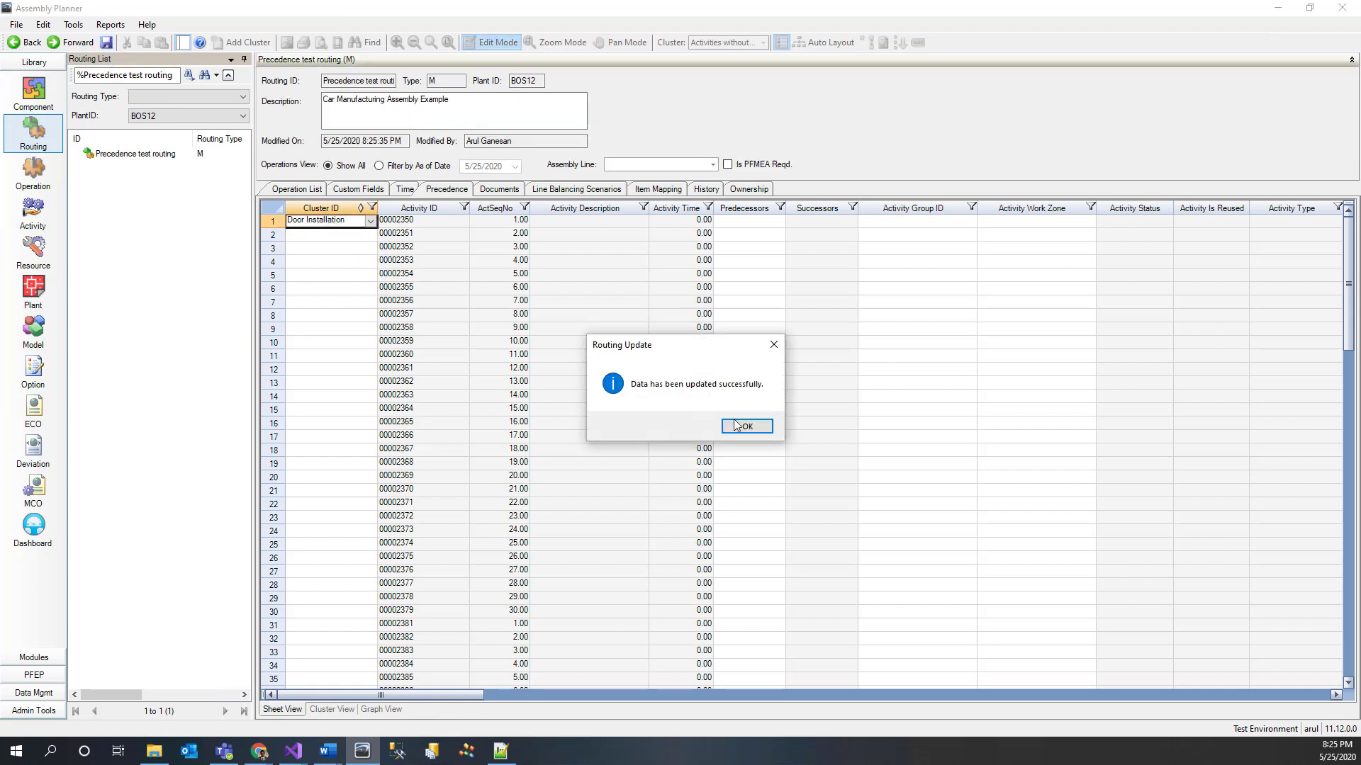
click(745, 425)
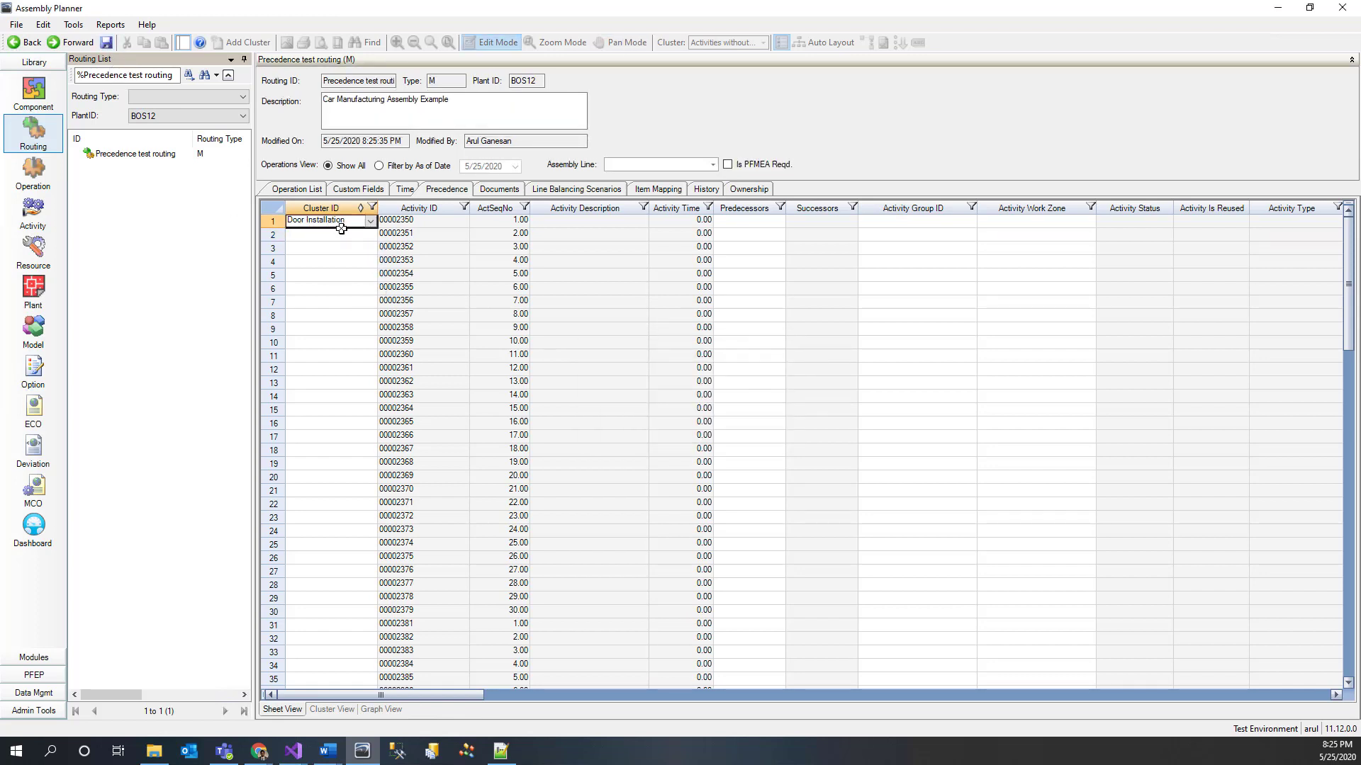
Assign activity 00002351 in row 2 to the existing Door Installation cluster.
click(339, 236)
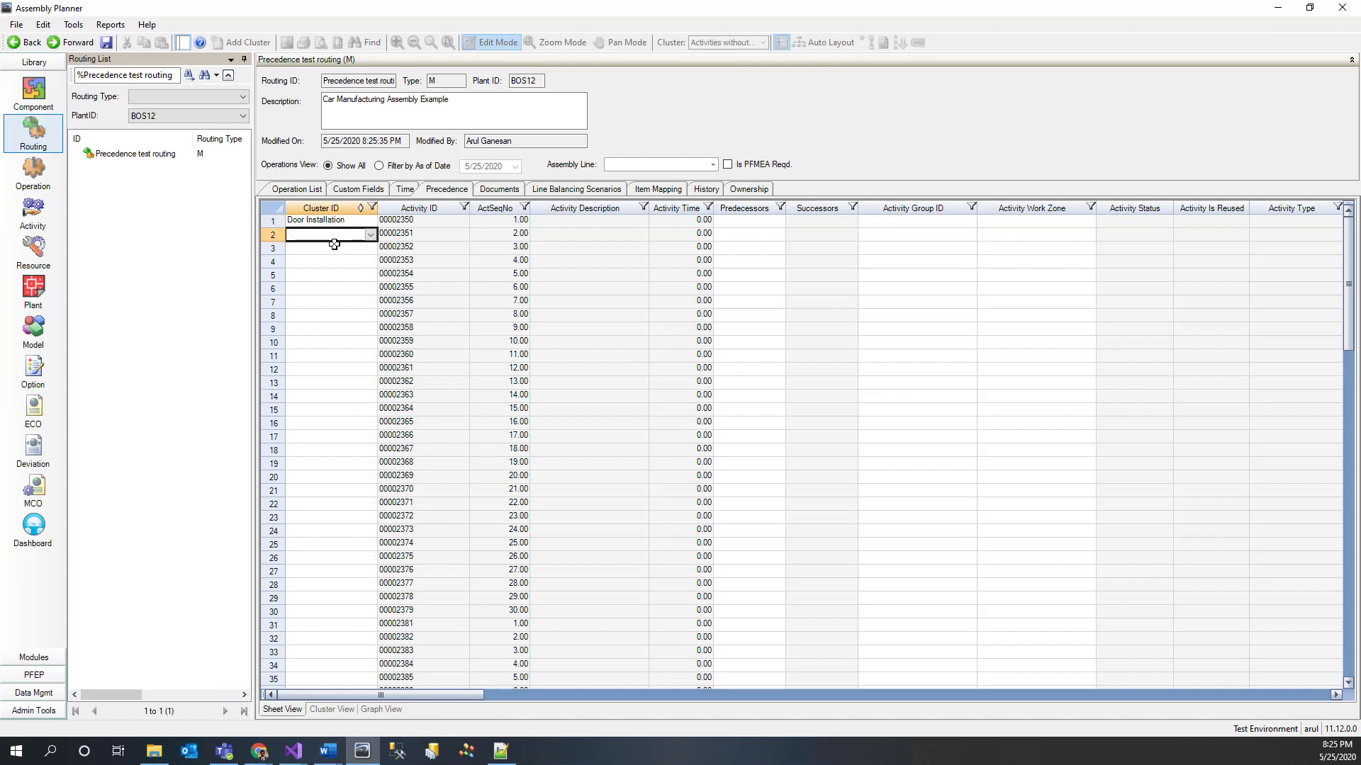
click(369, 236)
click(346, 246)
click(342, 251)
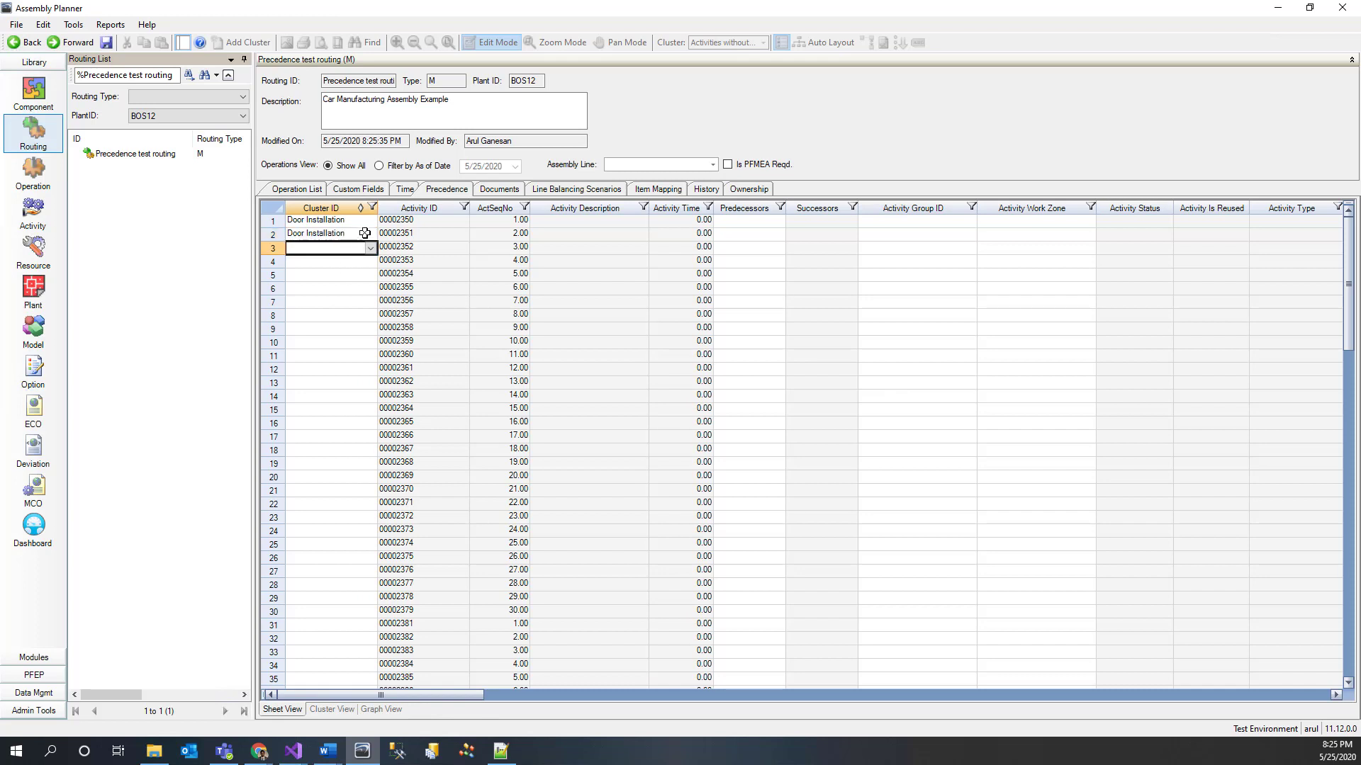
Fill the Door Installation cluster ID down from row 2 to row 30.
click(356, 234)
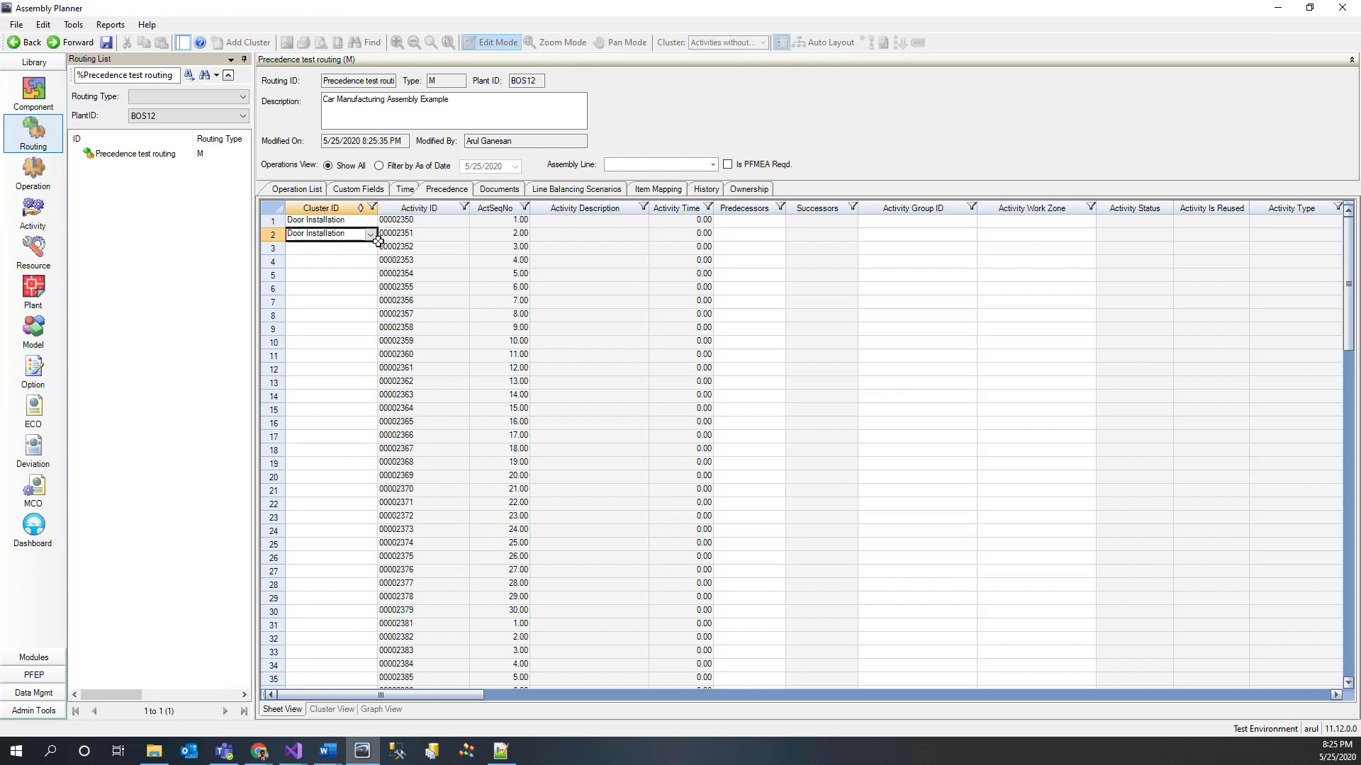
drag(374, 239, 325, 570)
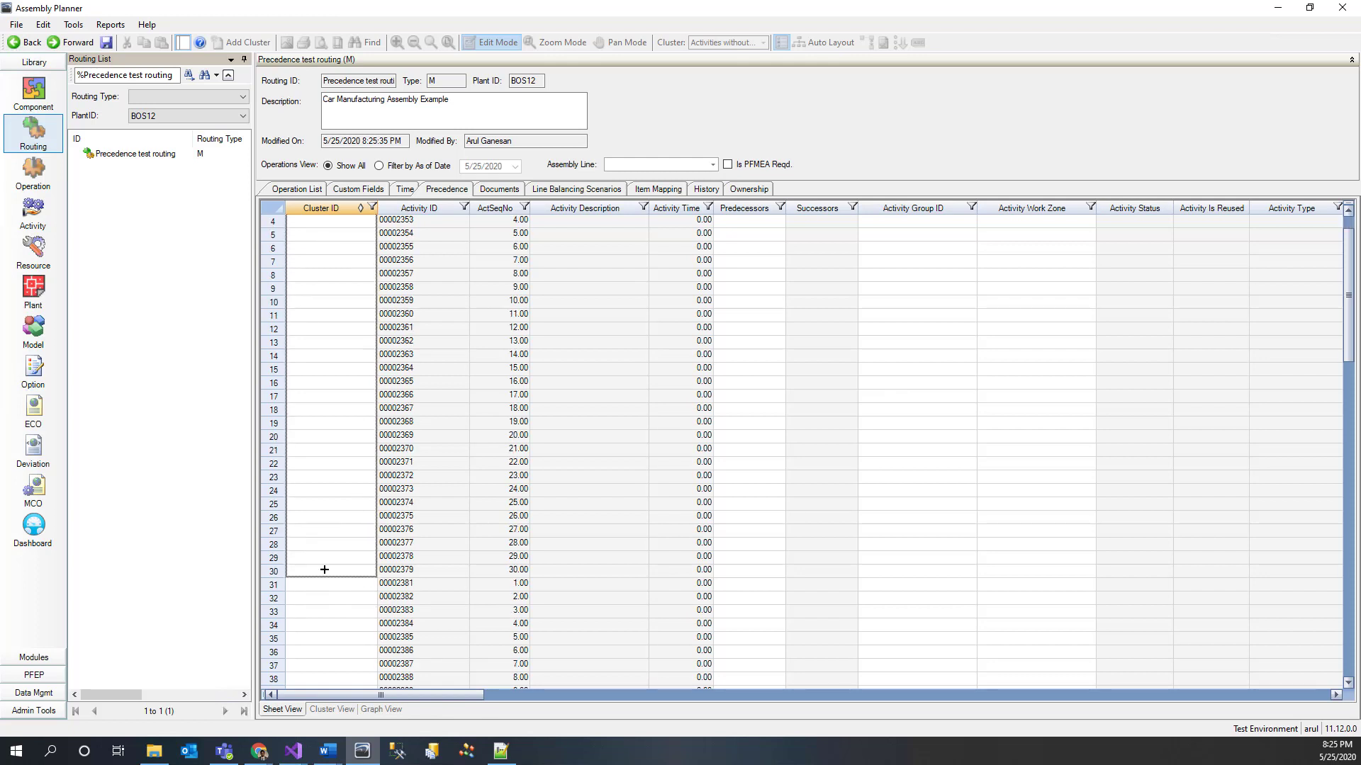
drag(324, 571, 324, 572)
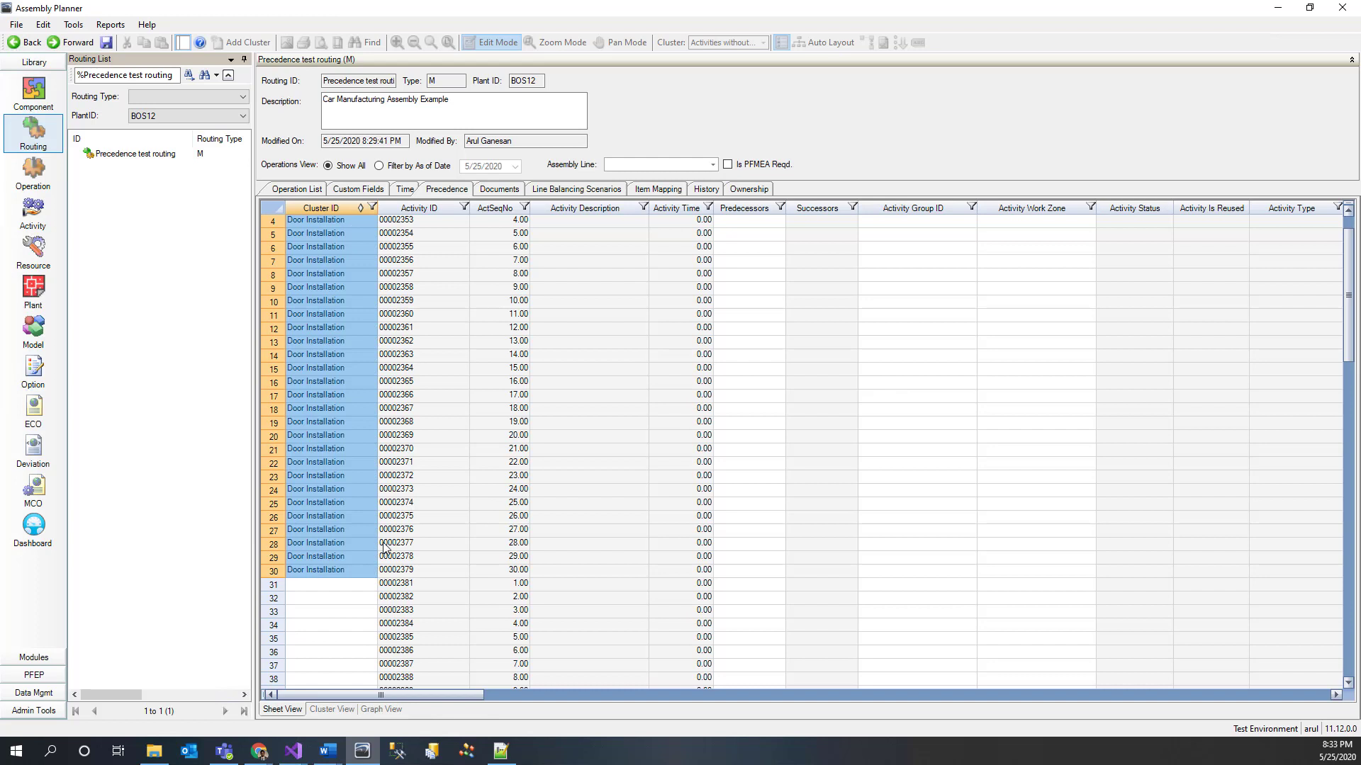
click(383, 545)
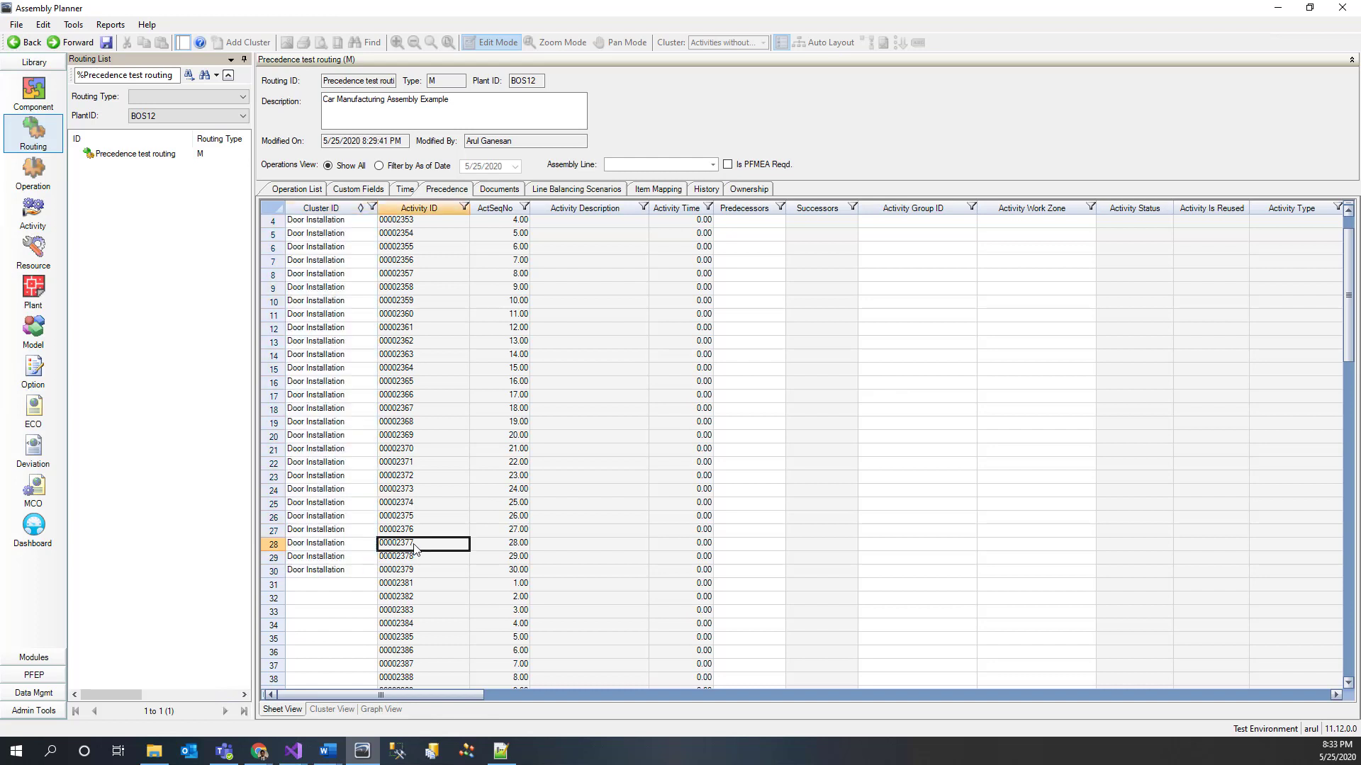
Select the activities in rows 31 to 60 and start adding them to a cluster.
scroll(359, 590, down, 4)
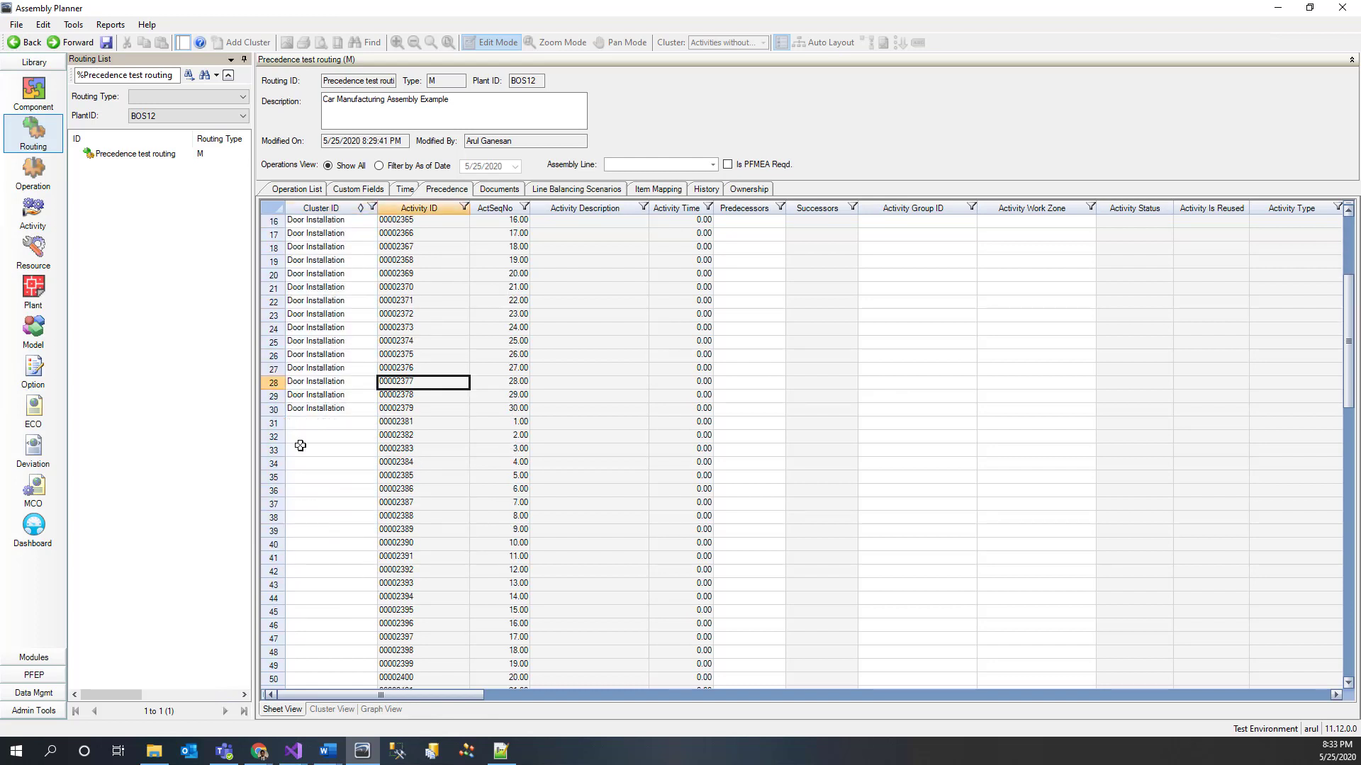
click(292, 423)
scroll(368, 549, down, 3)
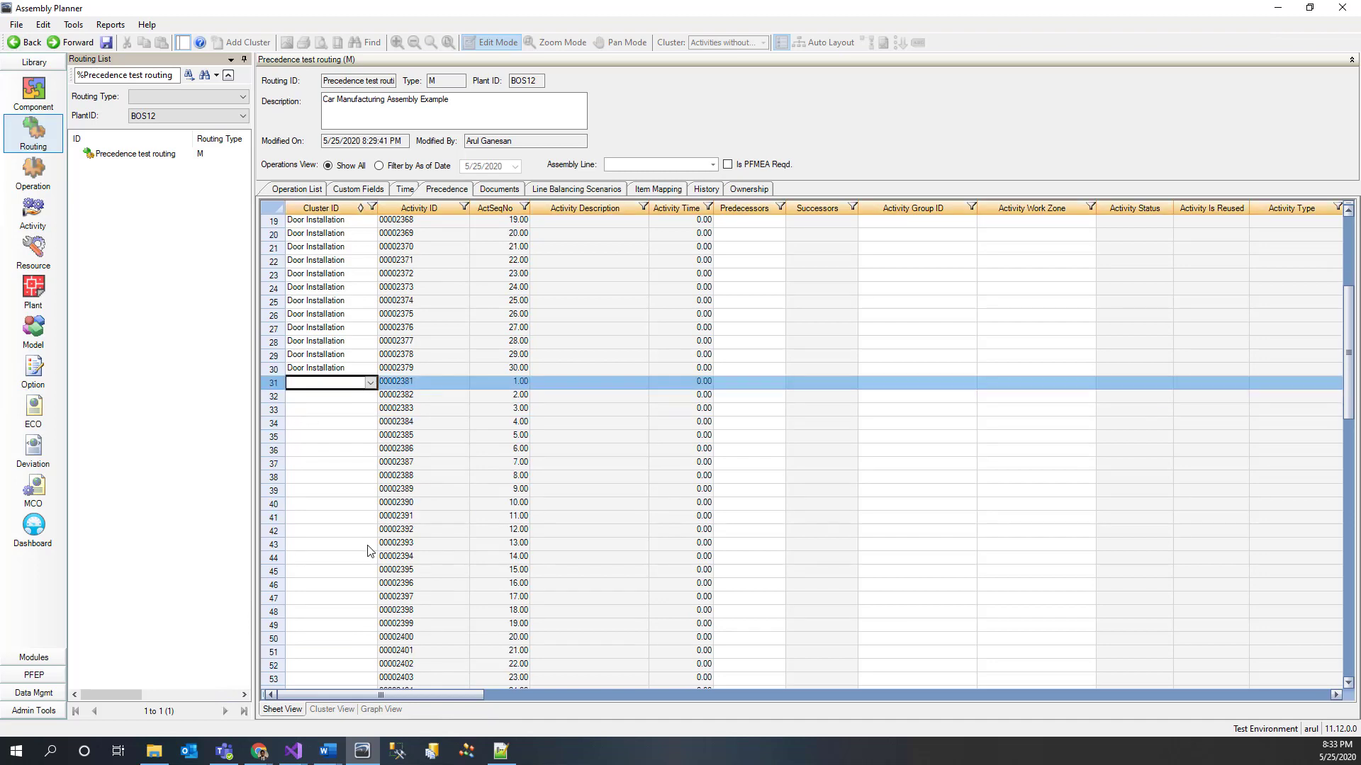
scroll(338, 631, down, 2)
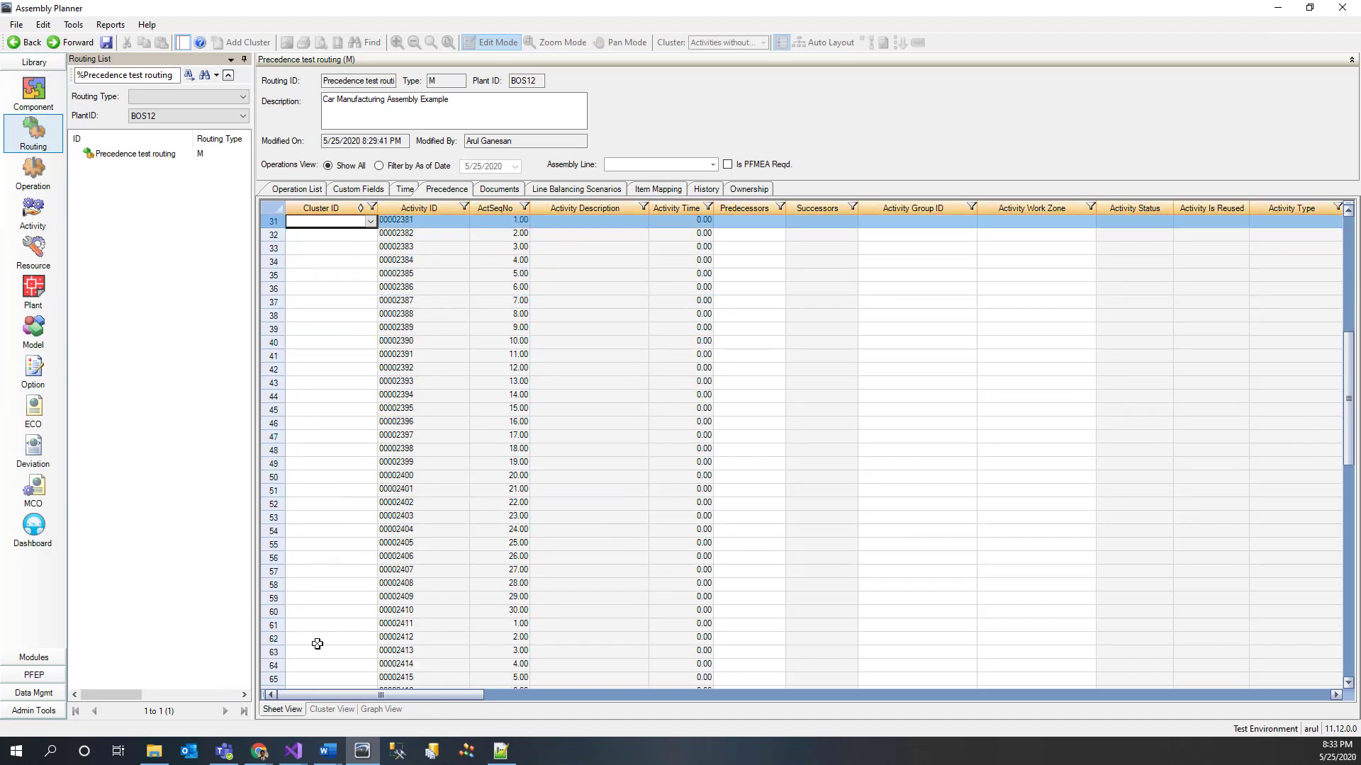
shift+click(273, 612)
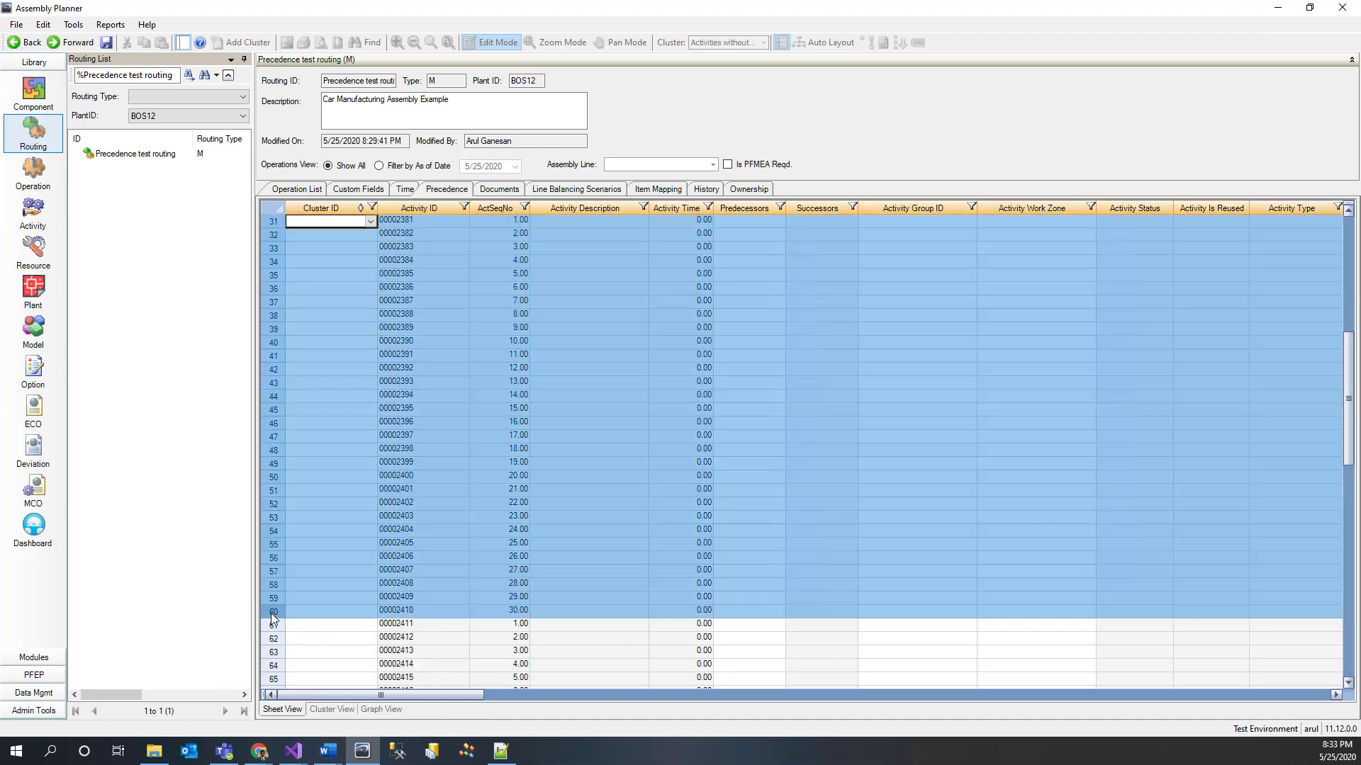
right_click(272, 426)
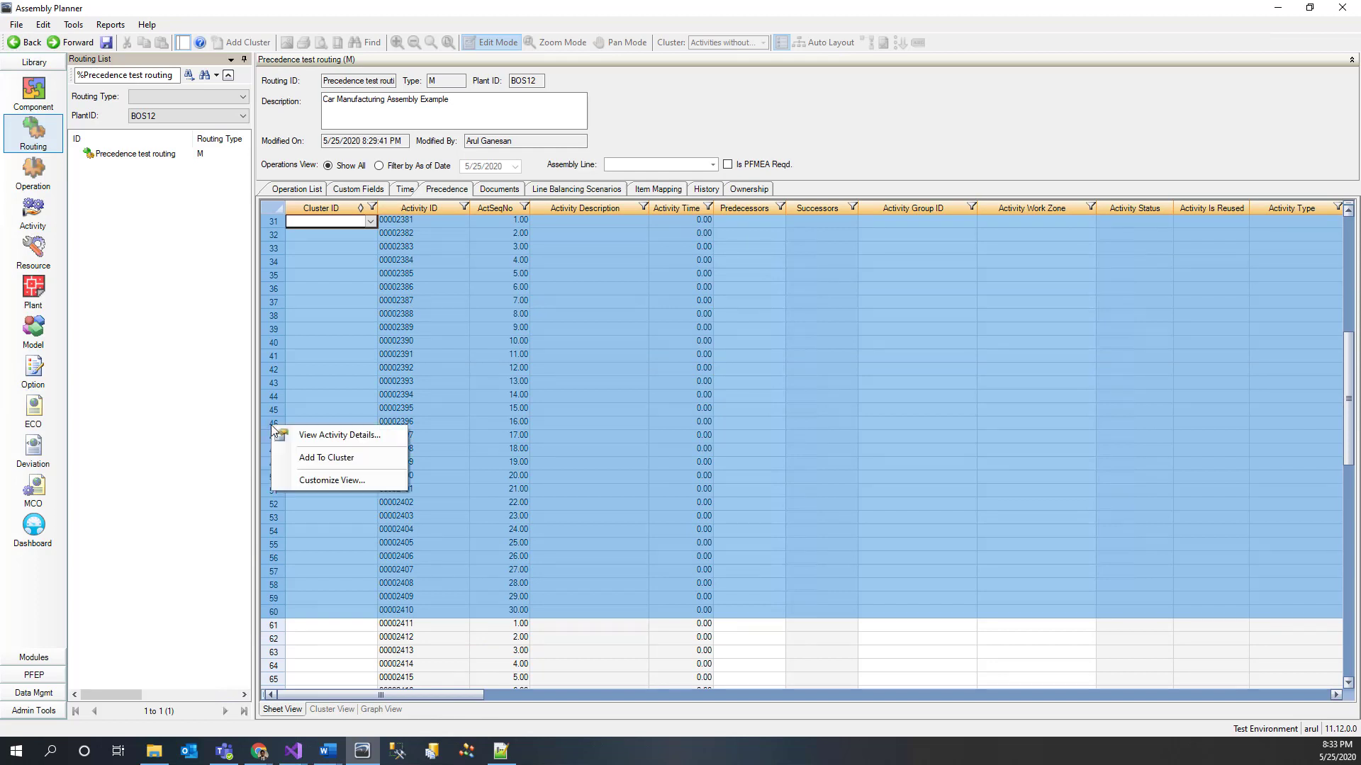
click(309, 459)
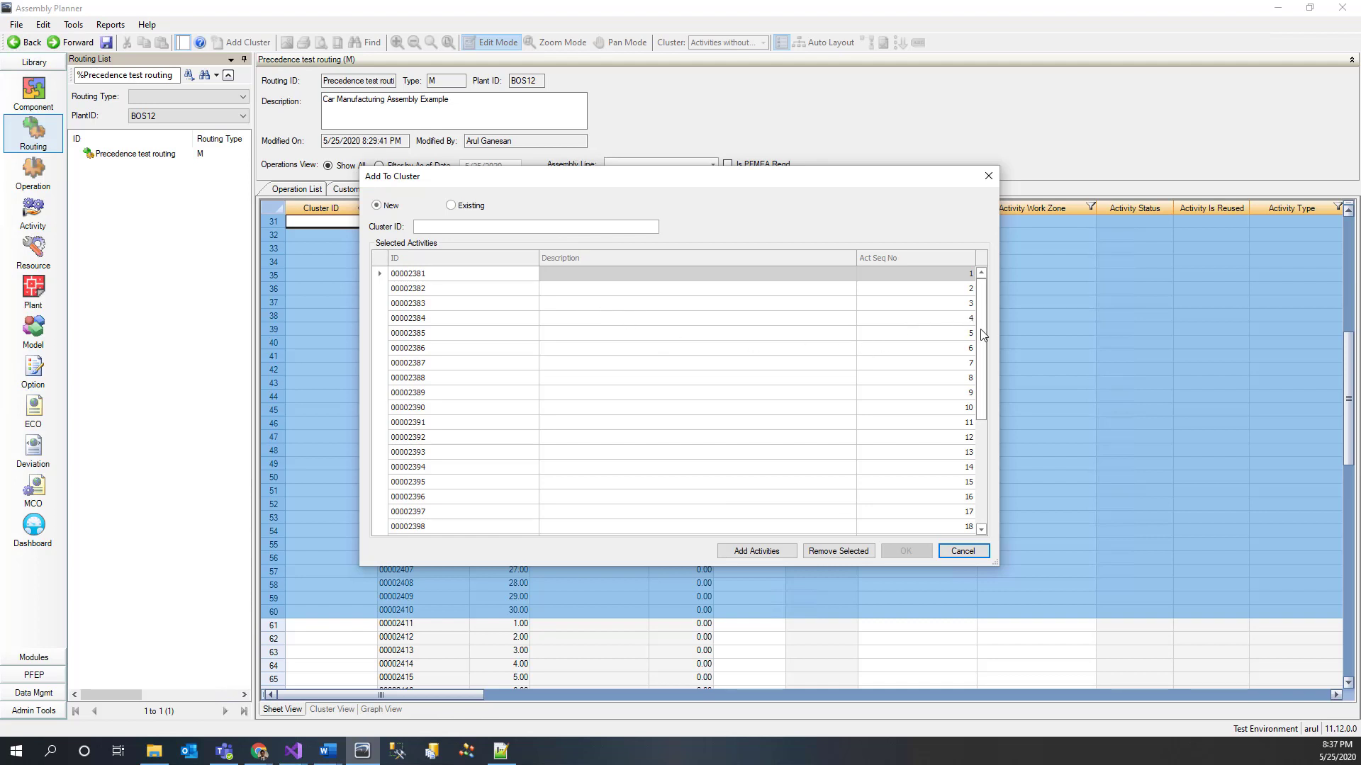
Put the selected activities in a new cluster with the ID Seats Installation.
drag(983, 347, 980, 312)
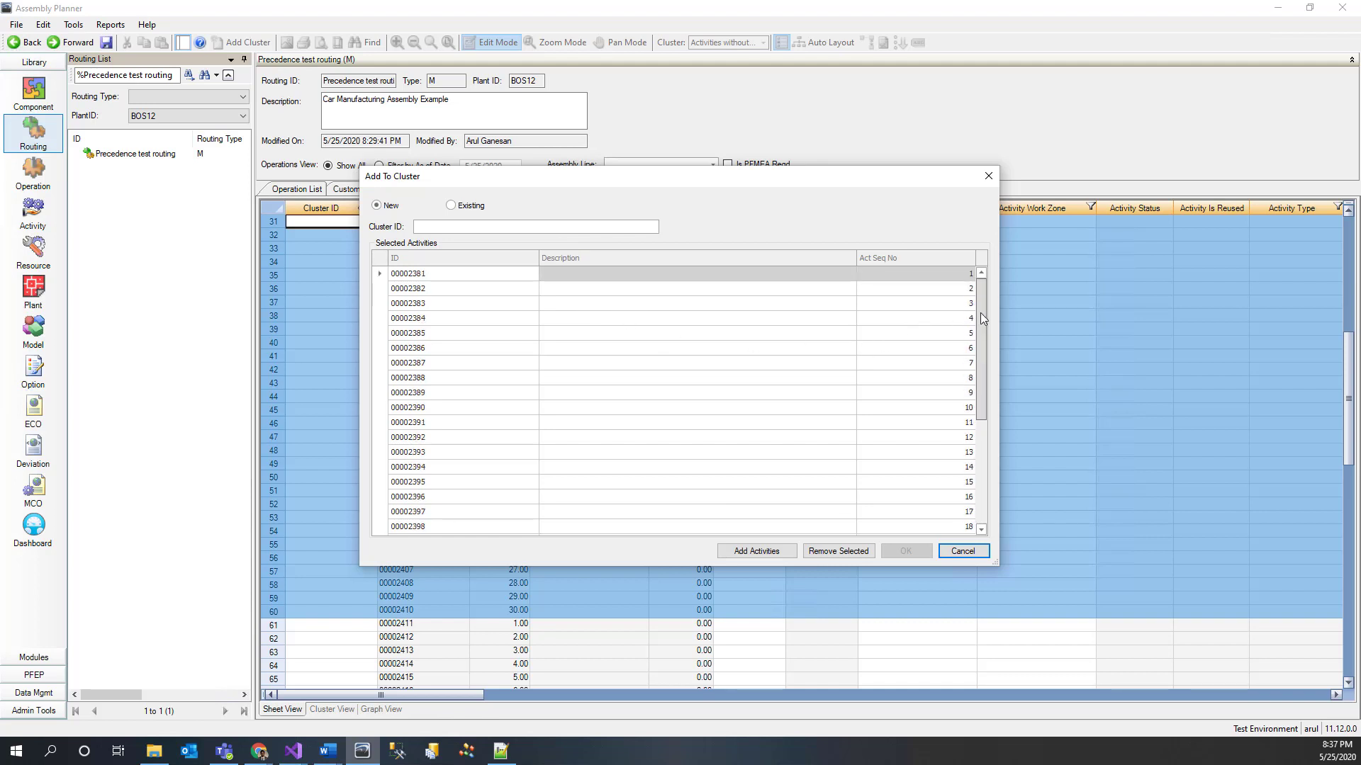
click(467, 226)
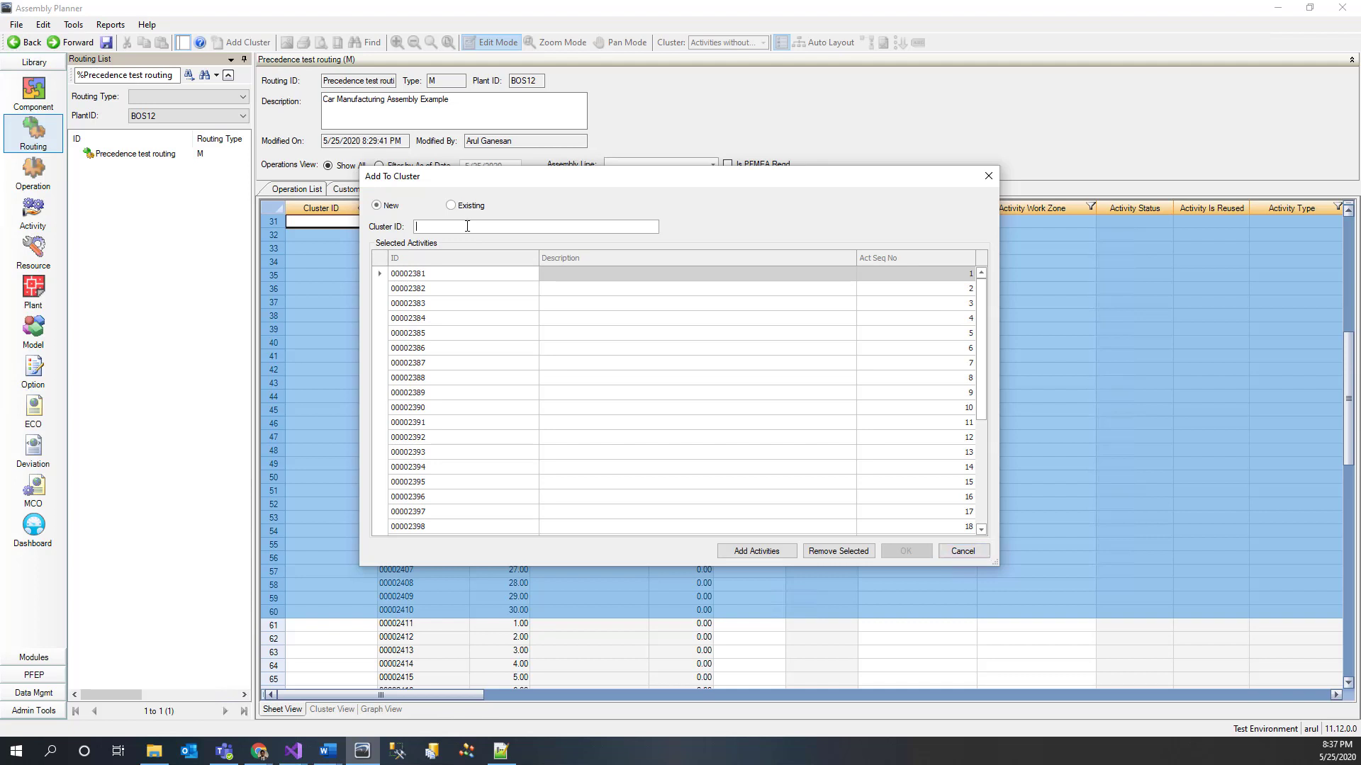
text(Seats Installation)
click(902, 553)
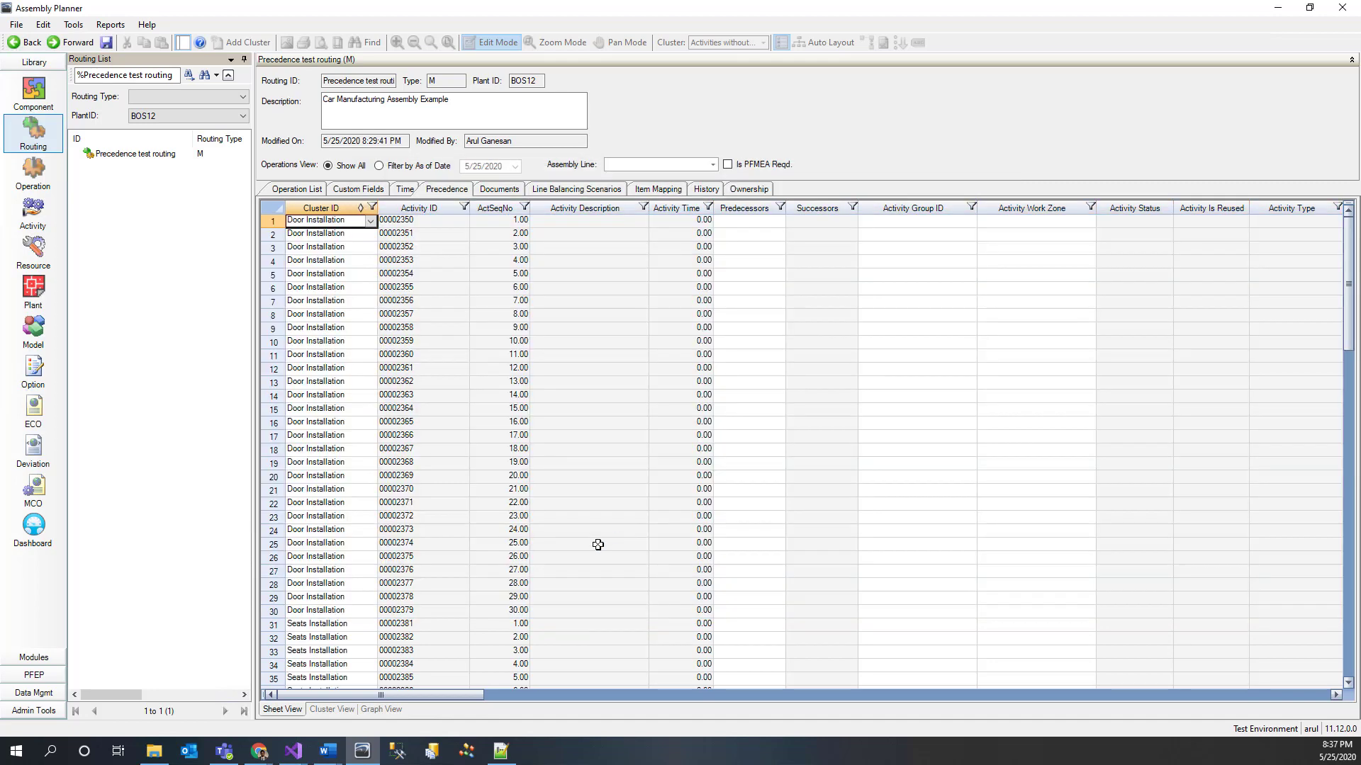
click(443, 399)
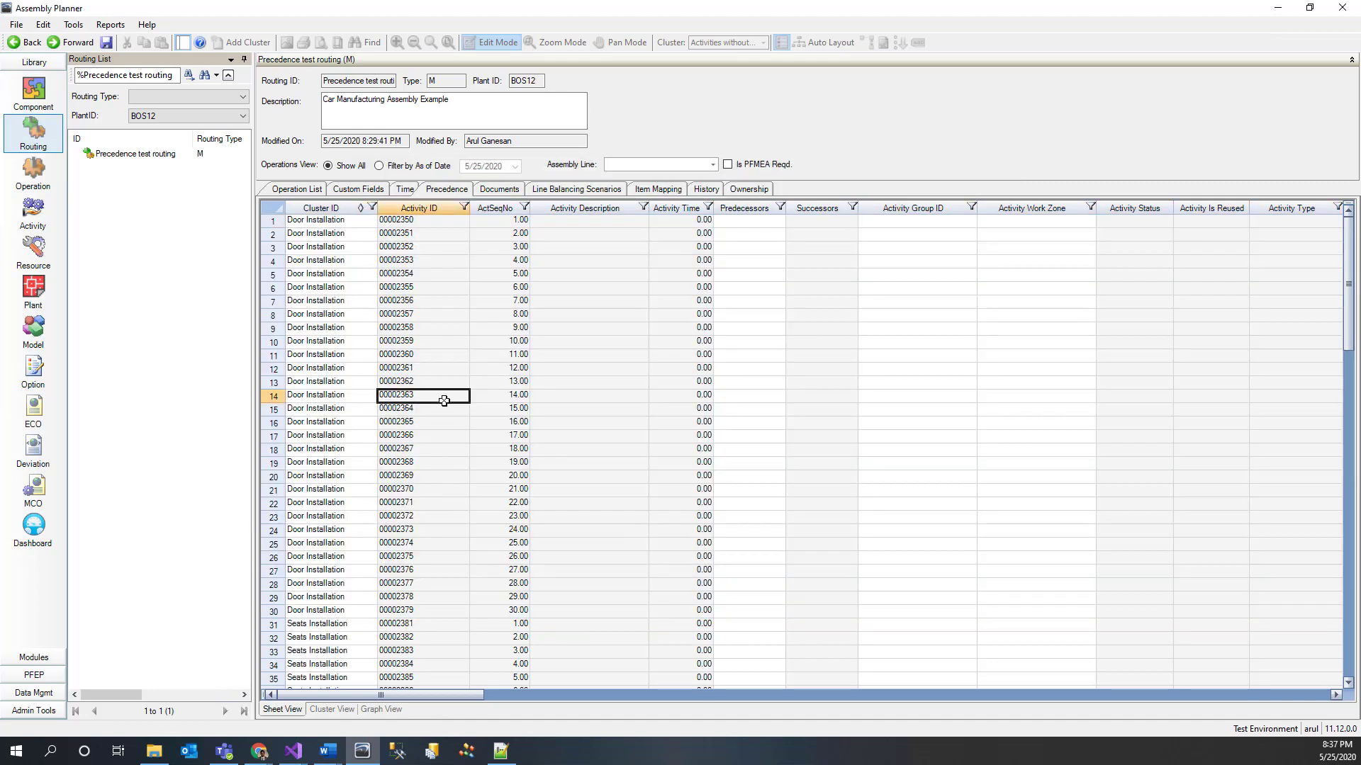
Check the cluster assignments of the door and seat activities and save the routing.
scroll(444, 399, down, 3)
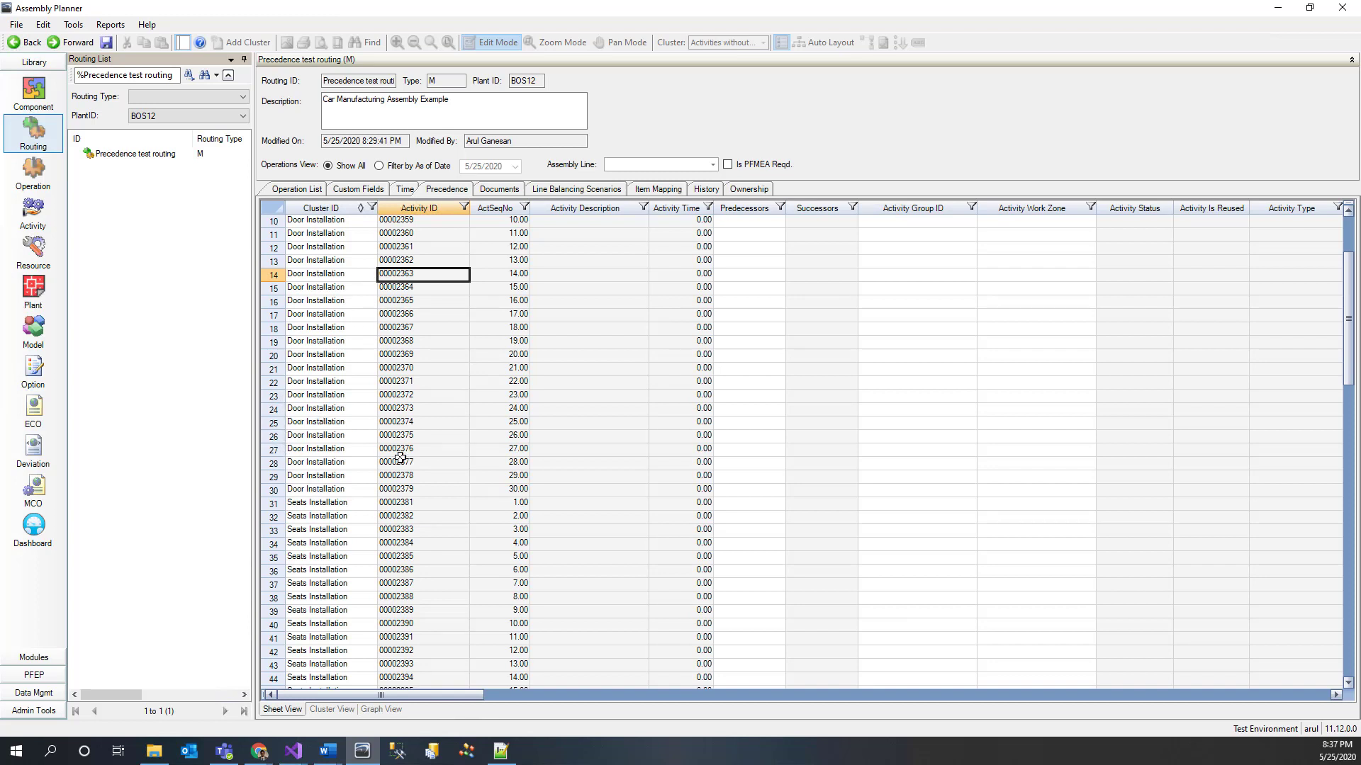
scroll(406, 472, down, 1)
scroll(406, 472, down, 1)
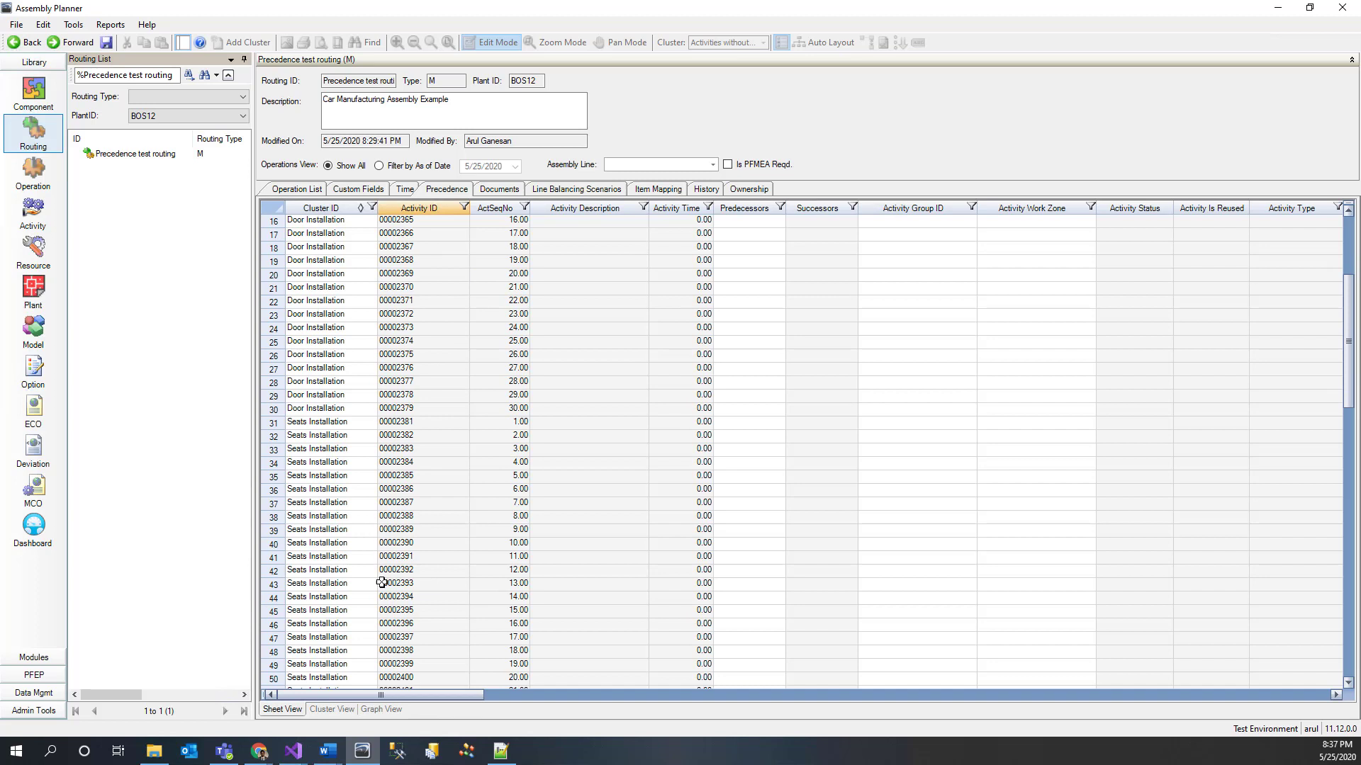
click(105, 41)
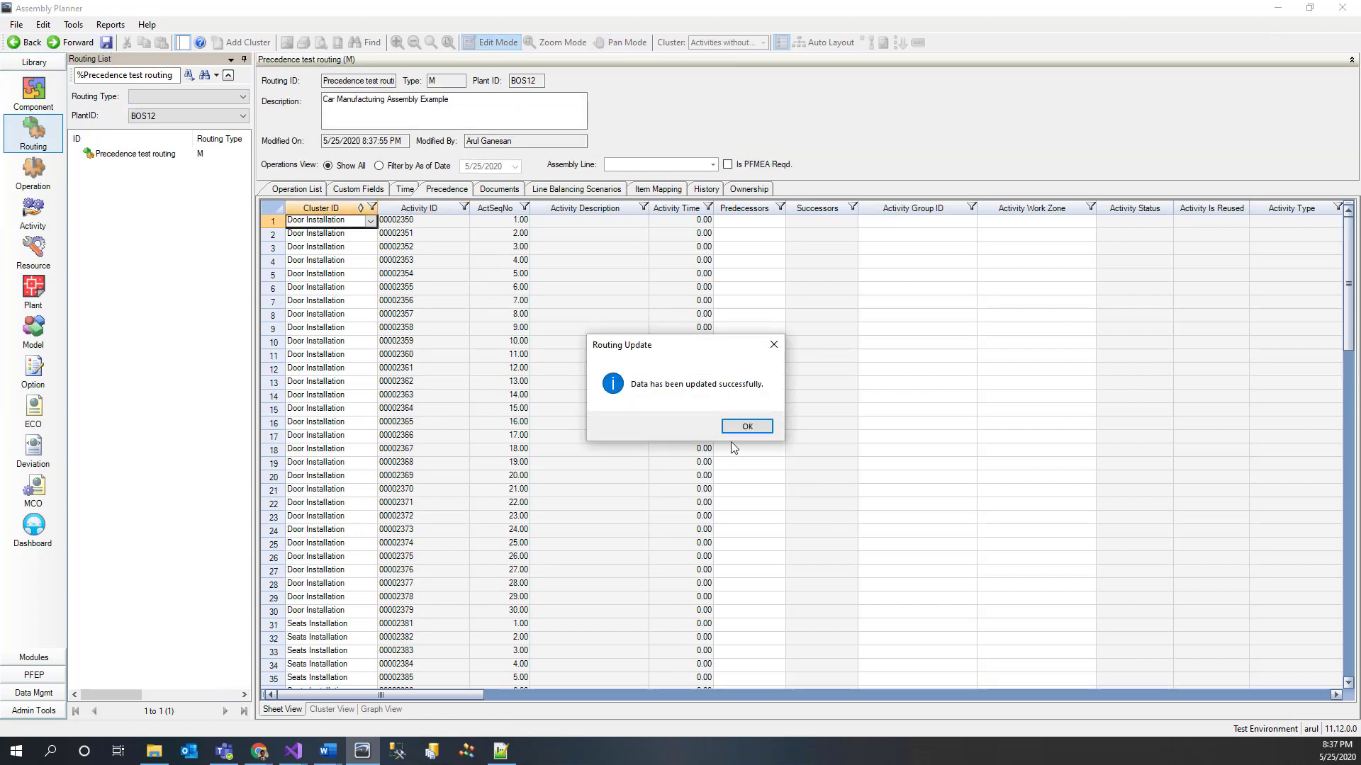
click(746, 426)
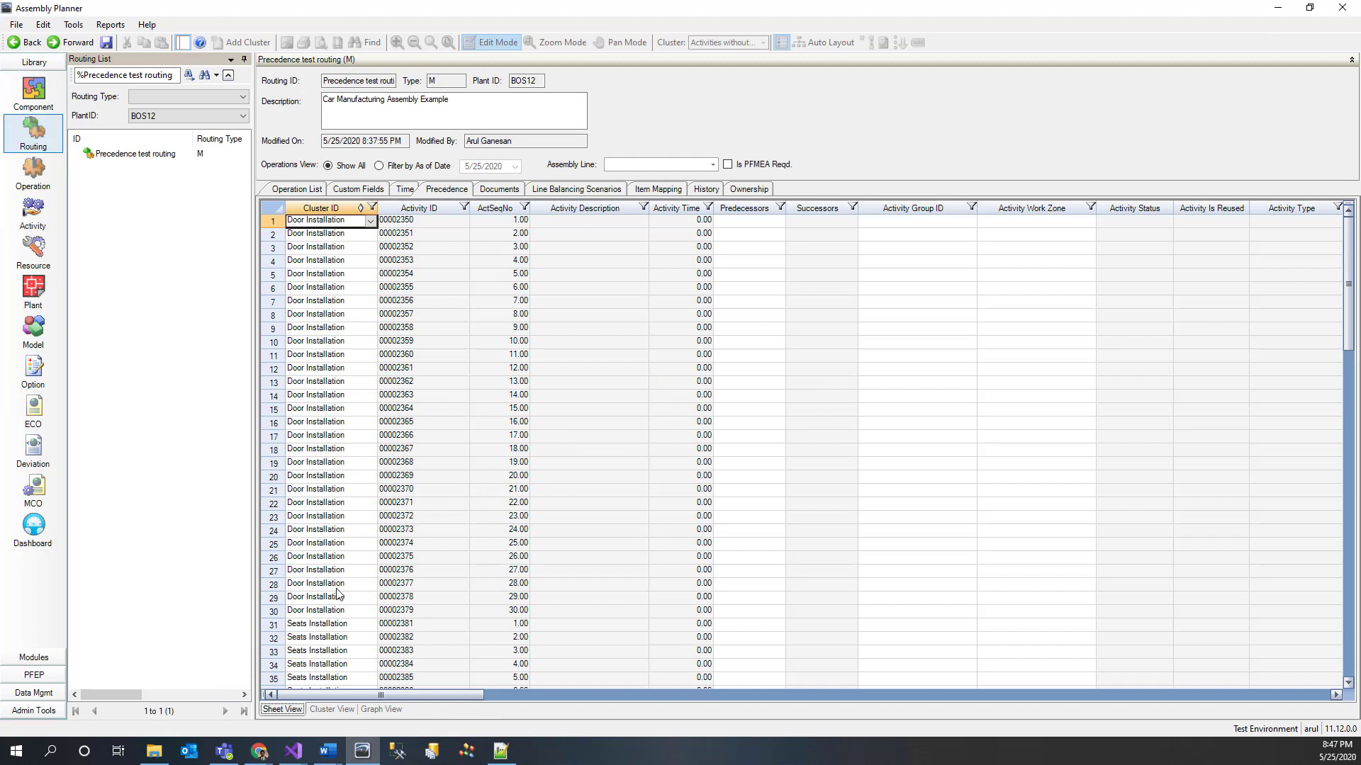
Add a third cluster named Center Console Installation to the routing's cluster list and save the routing.
click(330, 709)
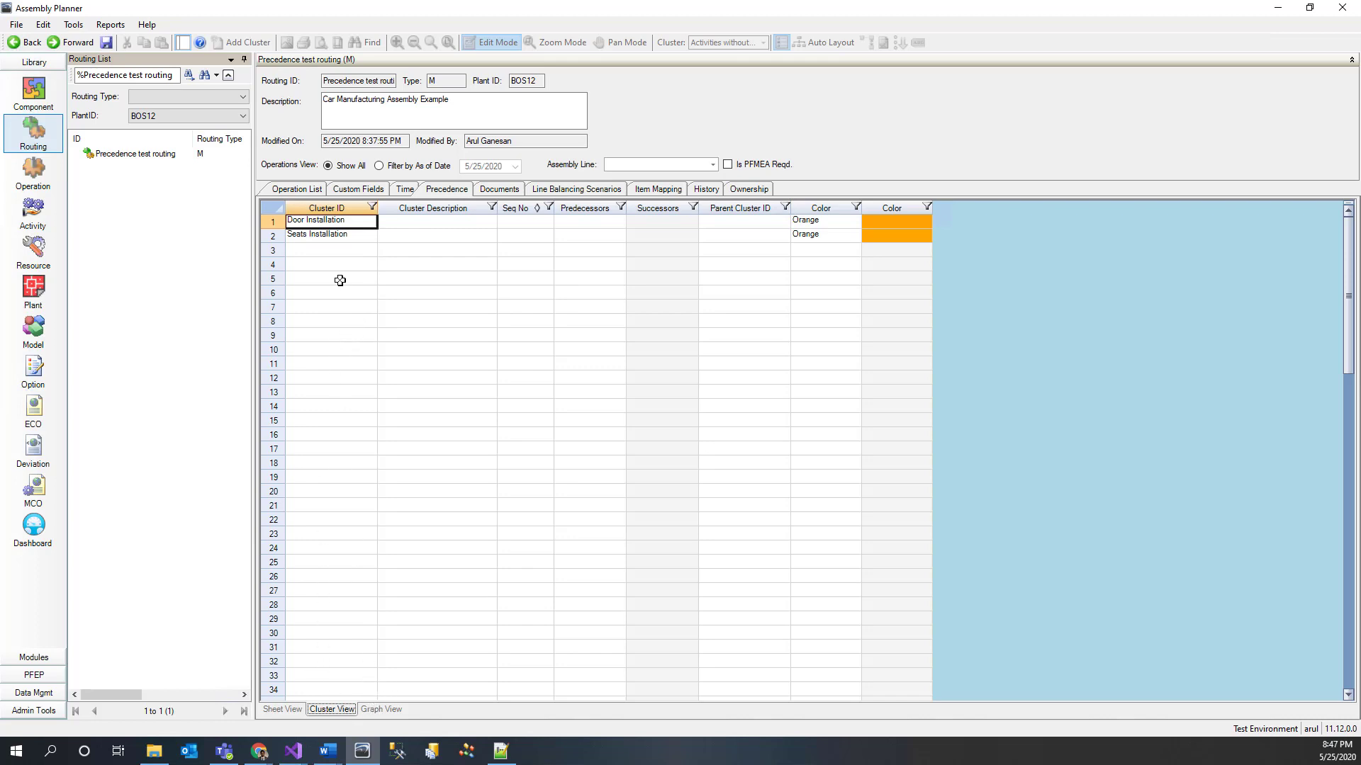
click(329, 250)
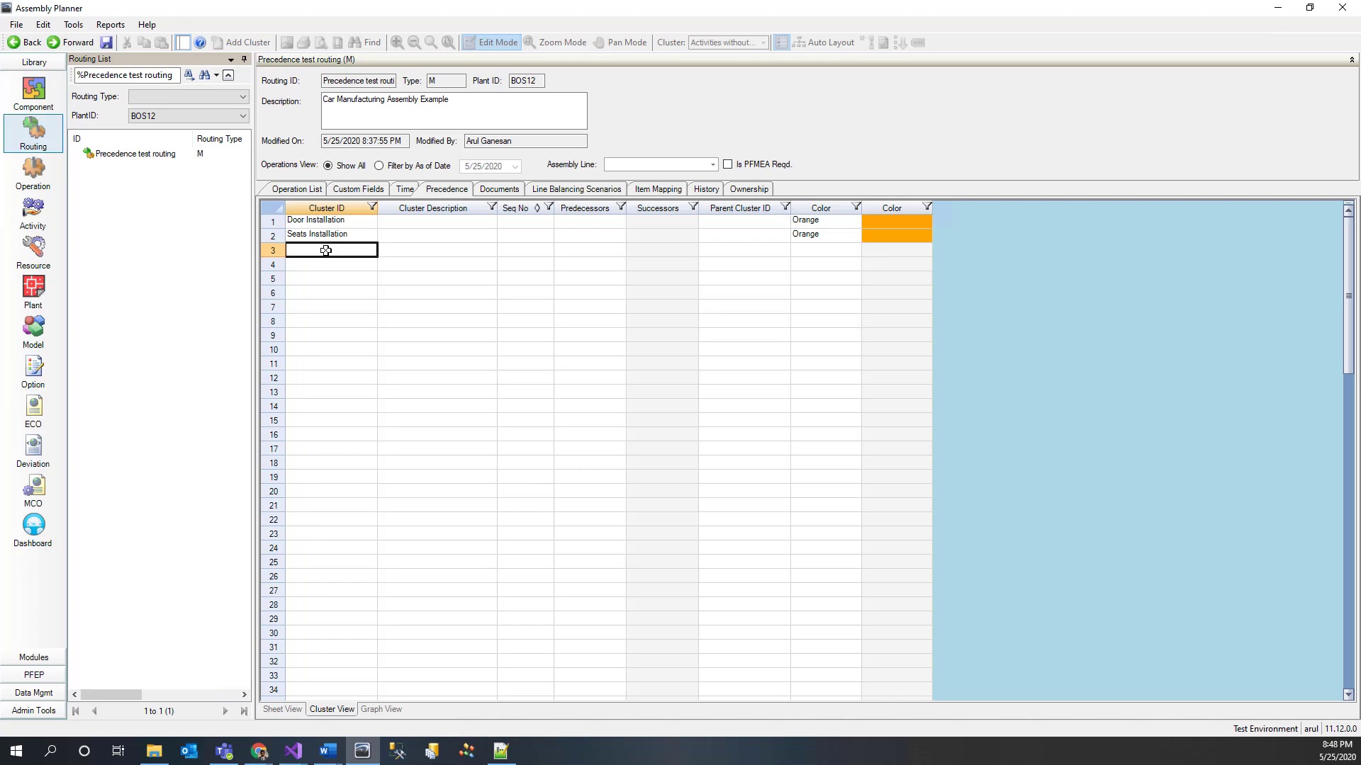
text(Center Console Installation)
key(ctrl+s)
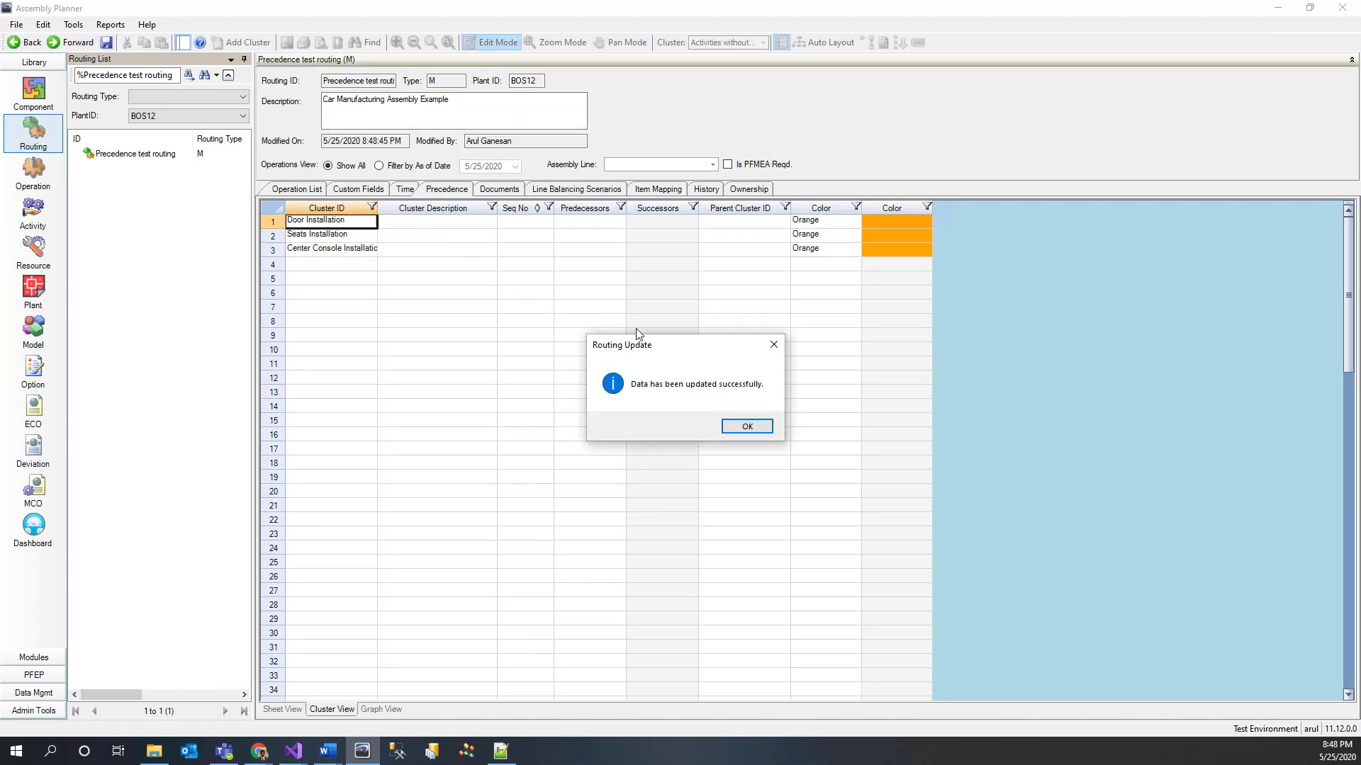
click(741, 426)
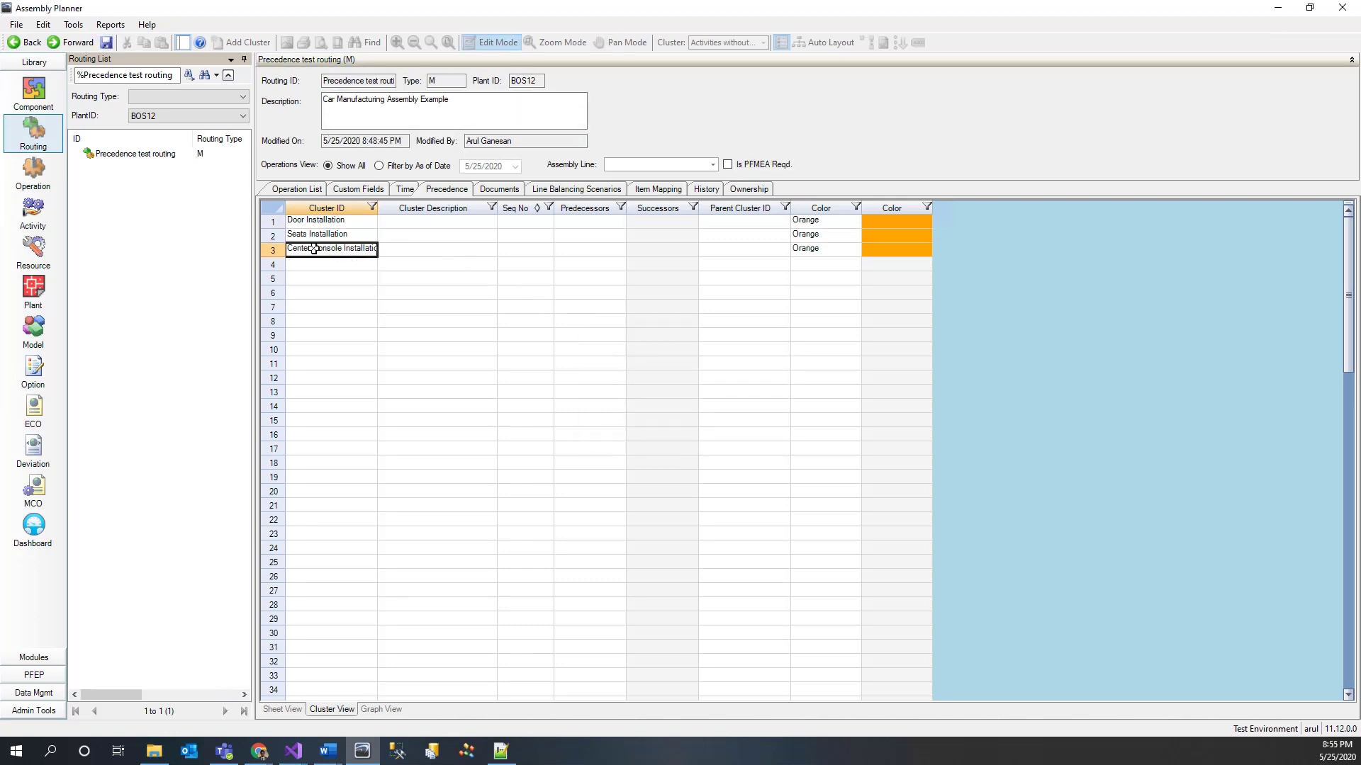
Start adding activities to the Center Console Installation cluster and search all activities of the Precedence test routing.
click(276, 254)
right_click(276, 253)
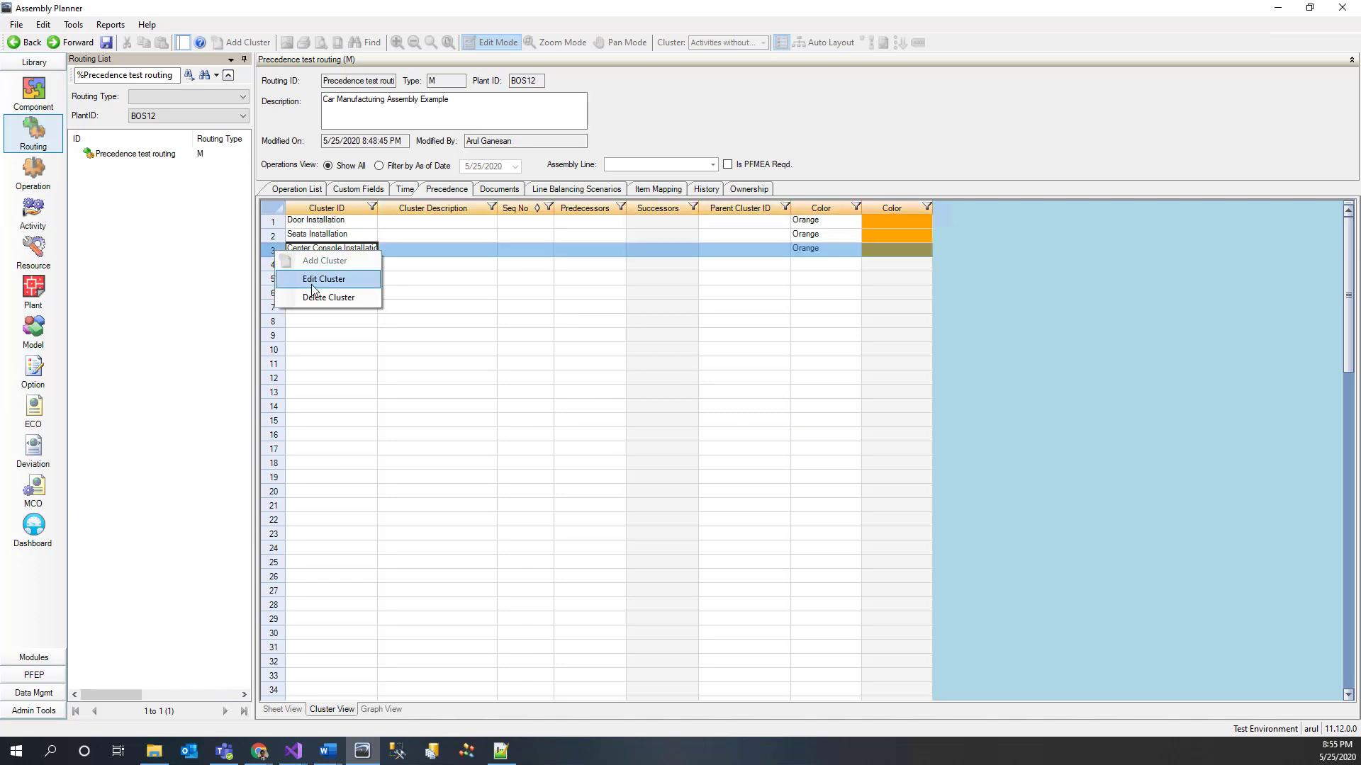
click(315, 281)
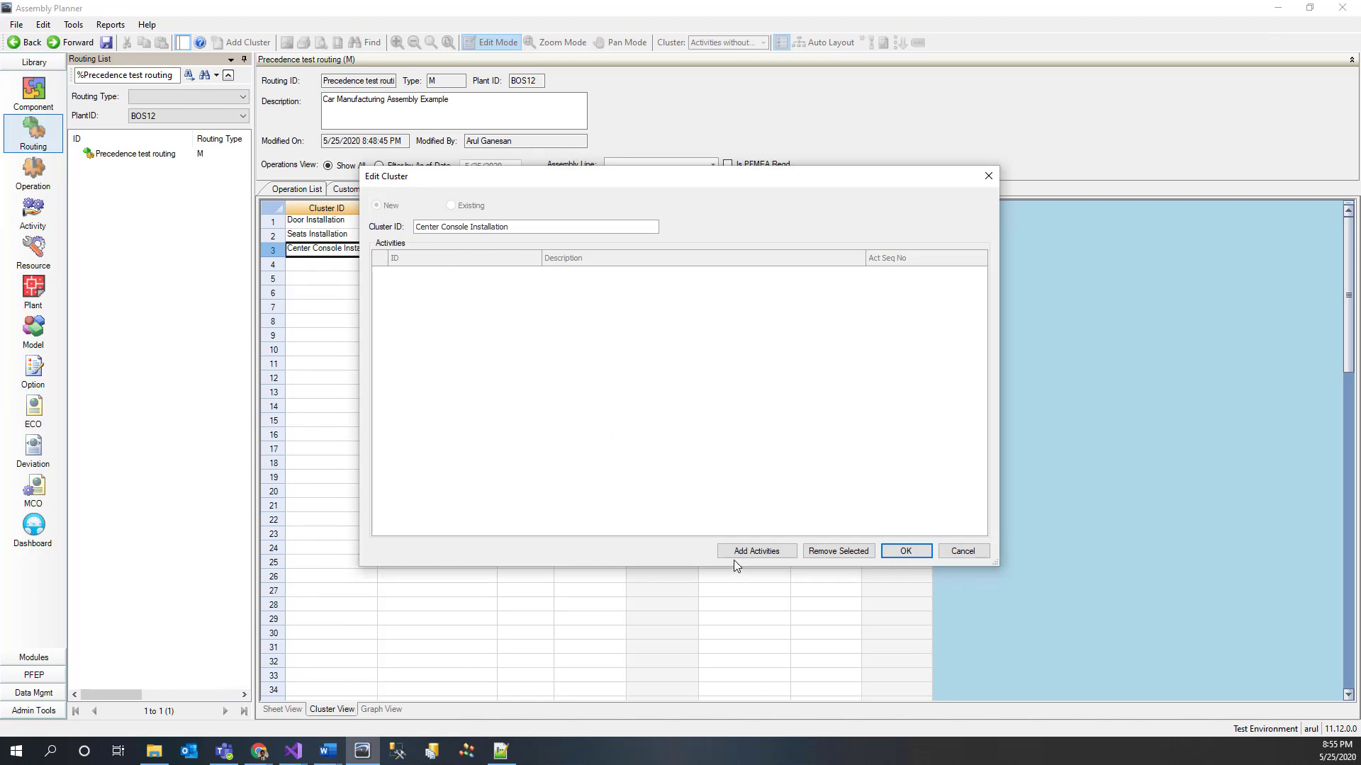
click(733, 559)
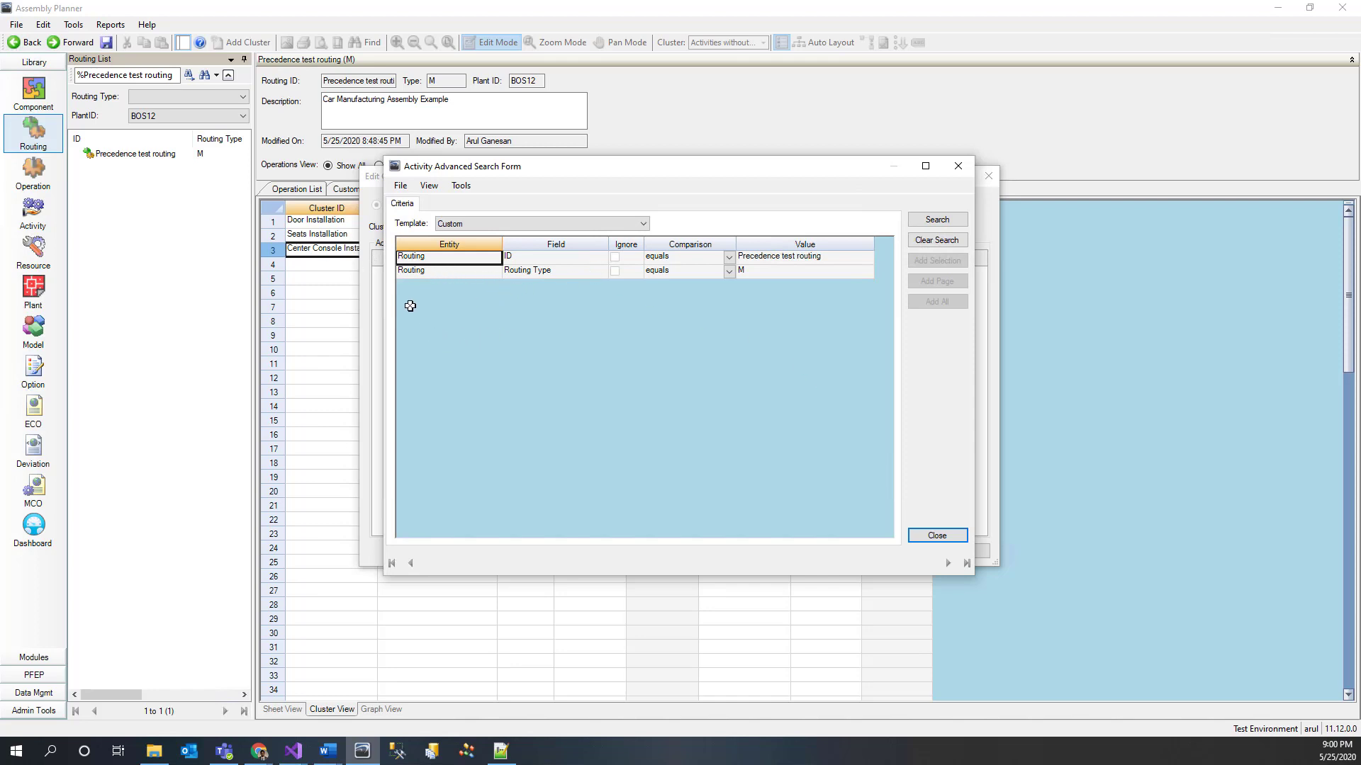
click(934, 221)
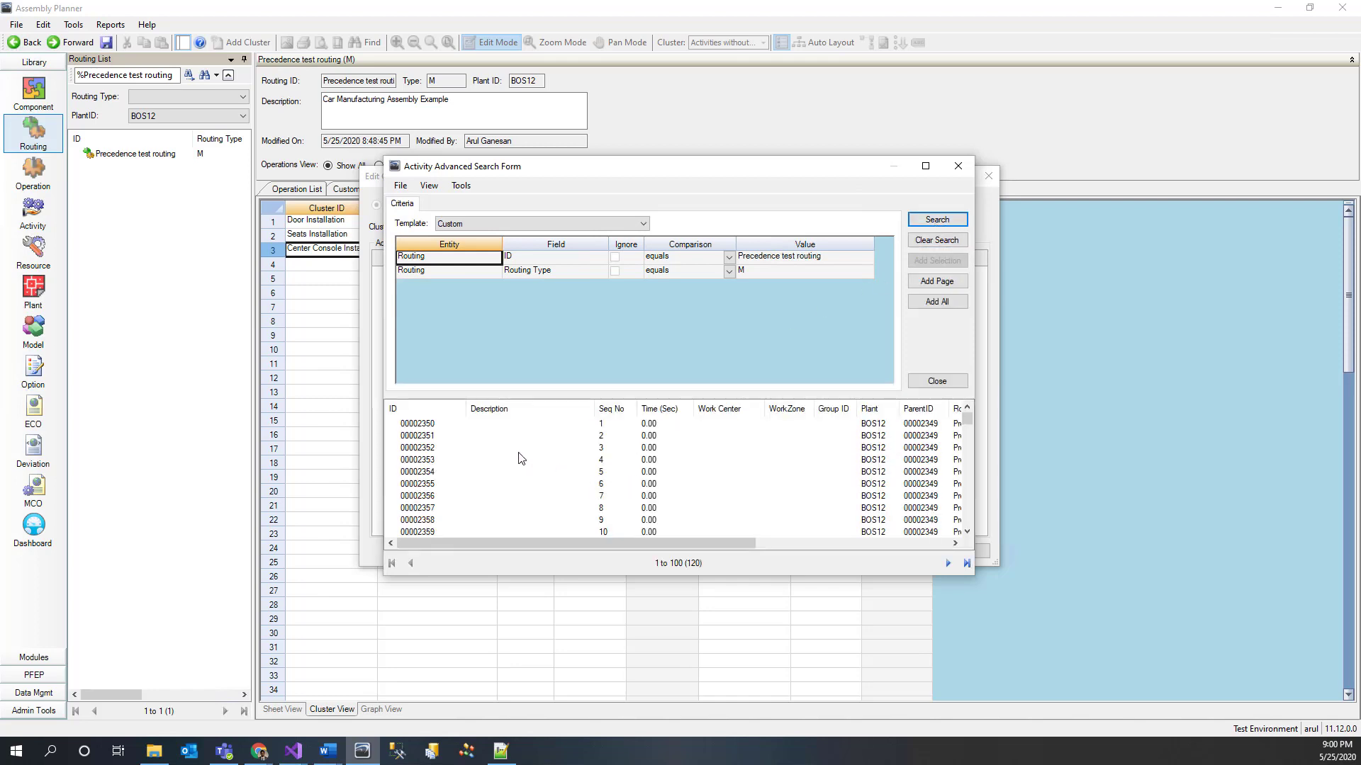
scroll(521, 459, down, 3)
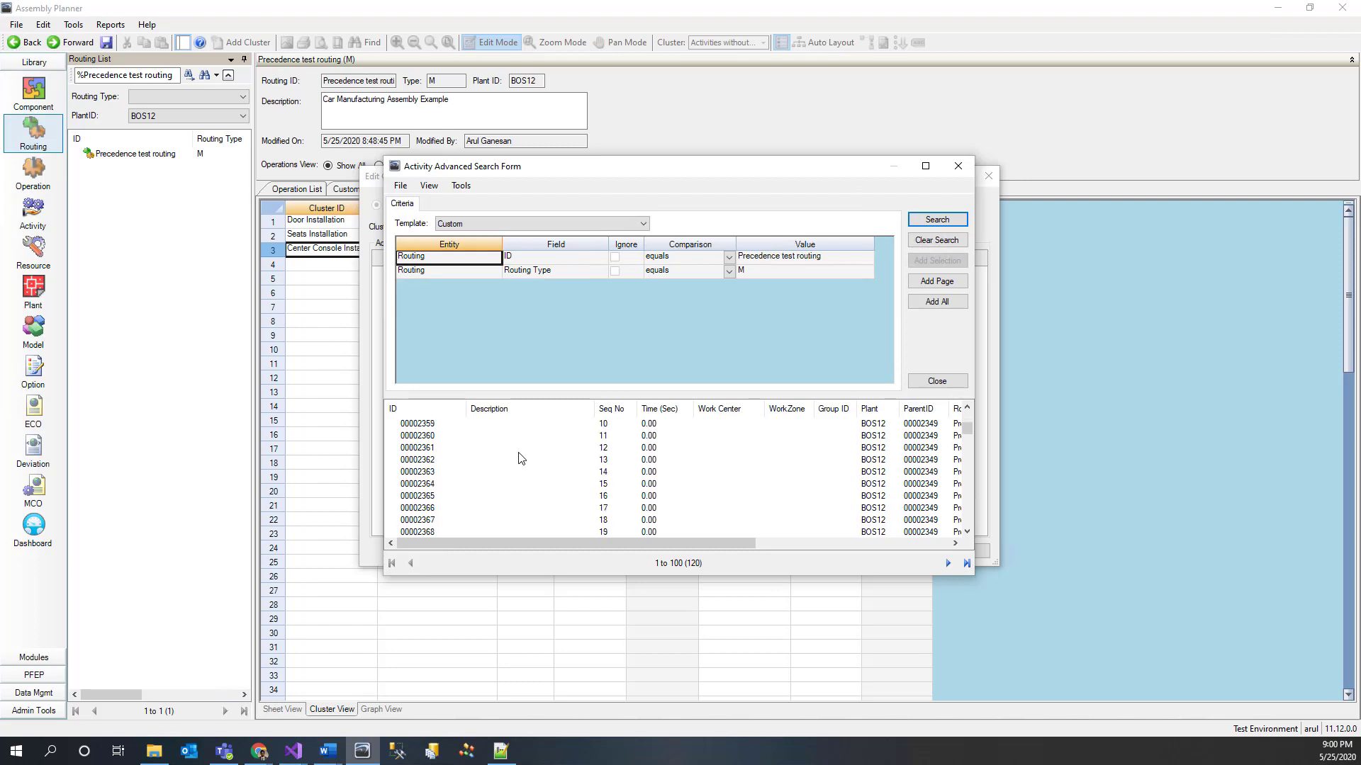
scroll(523, 457, up, 3)
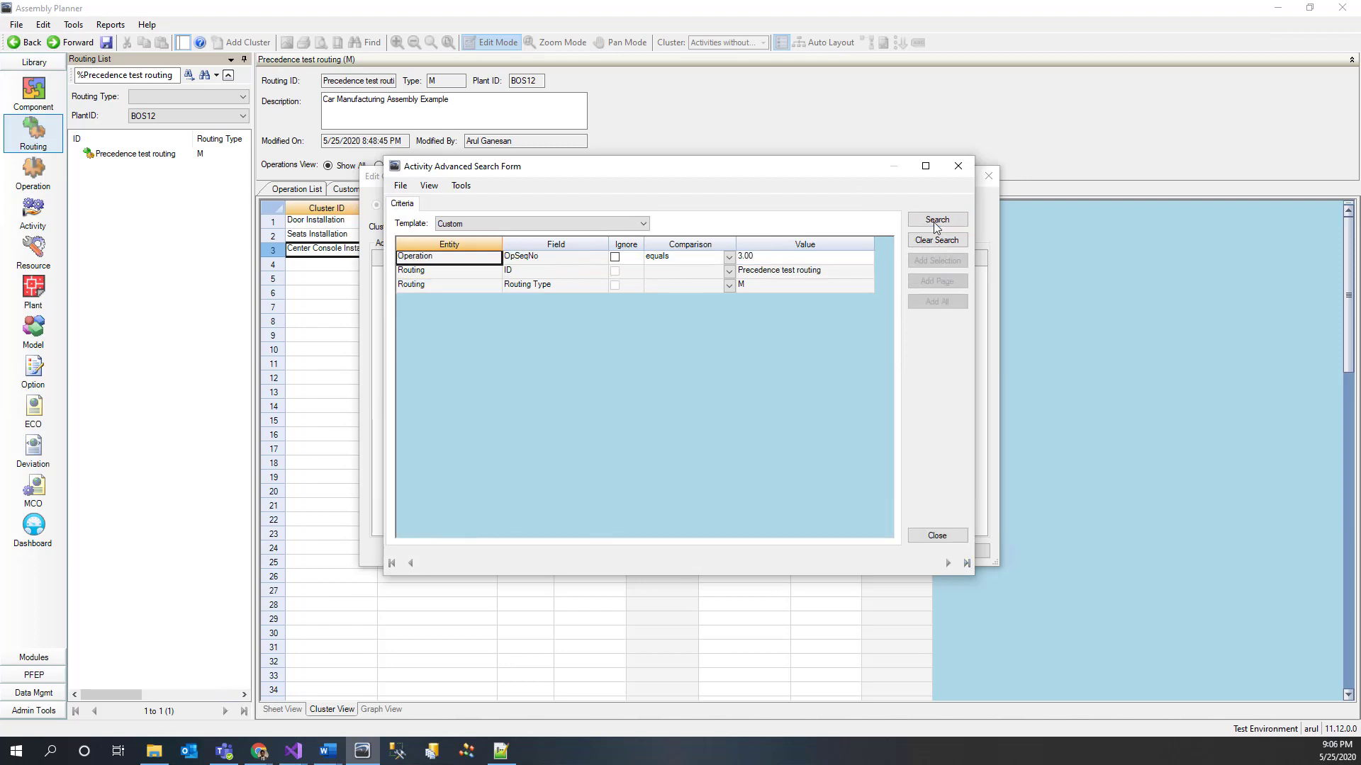
Find the activities with OpSeqNo equal to 3.00, add them all to the Center Console Installation cluster, and save the routing.
click(937, 219)
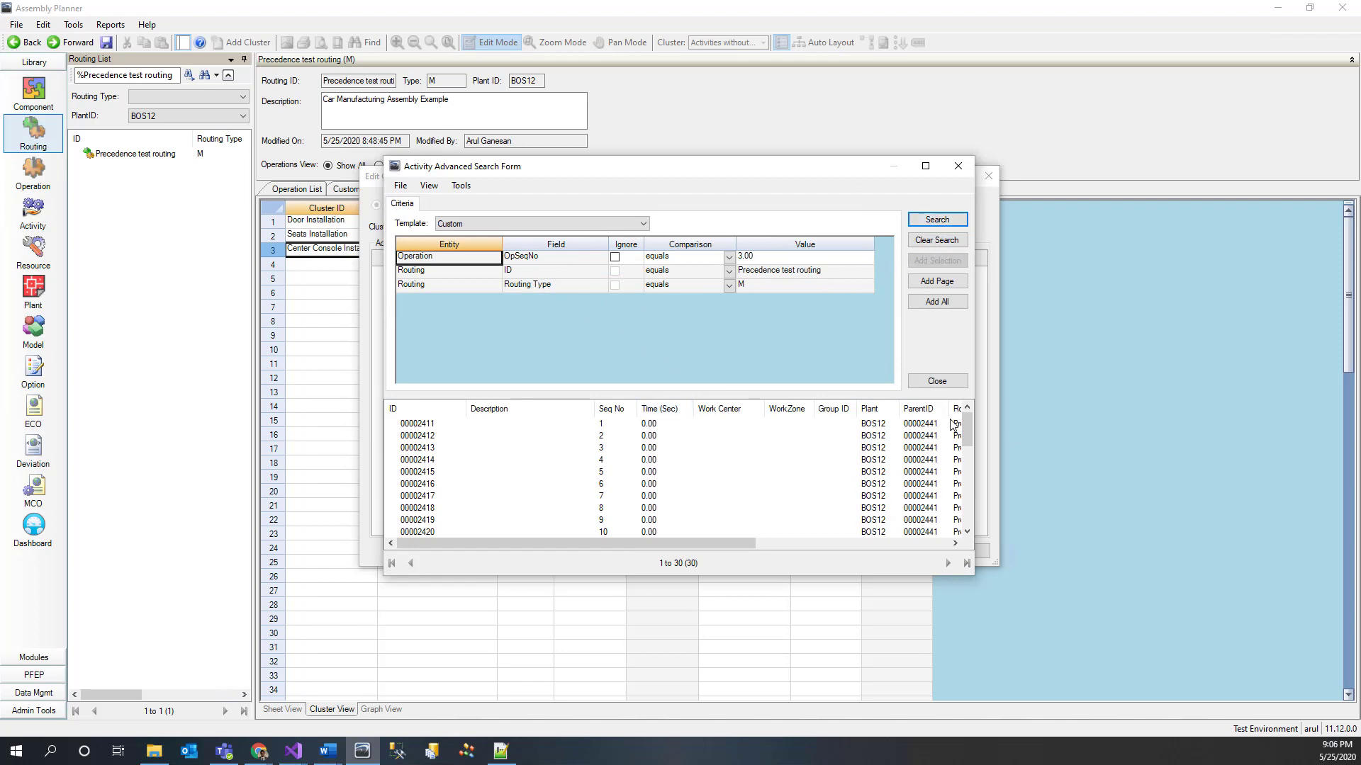
mouse_move(968, 434)
mouse_down()
mouse_move(968, 507)
mouse_move(967, 439)
mouse_up()
click(936, 281)
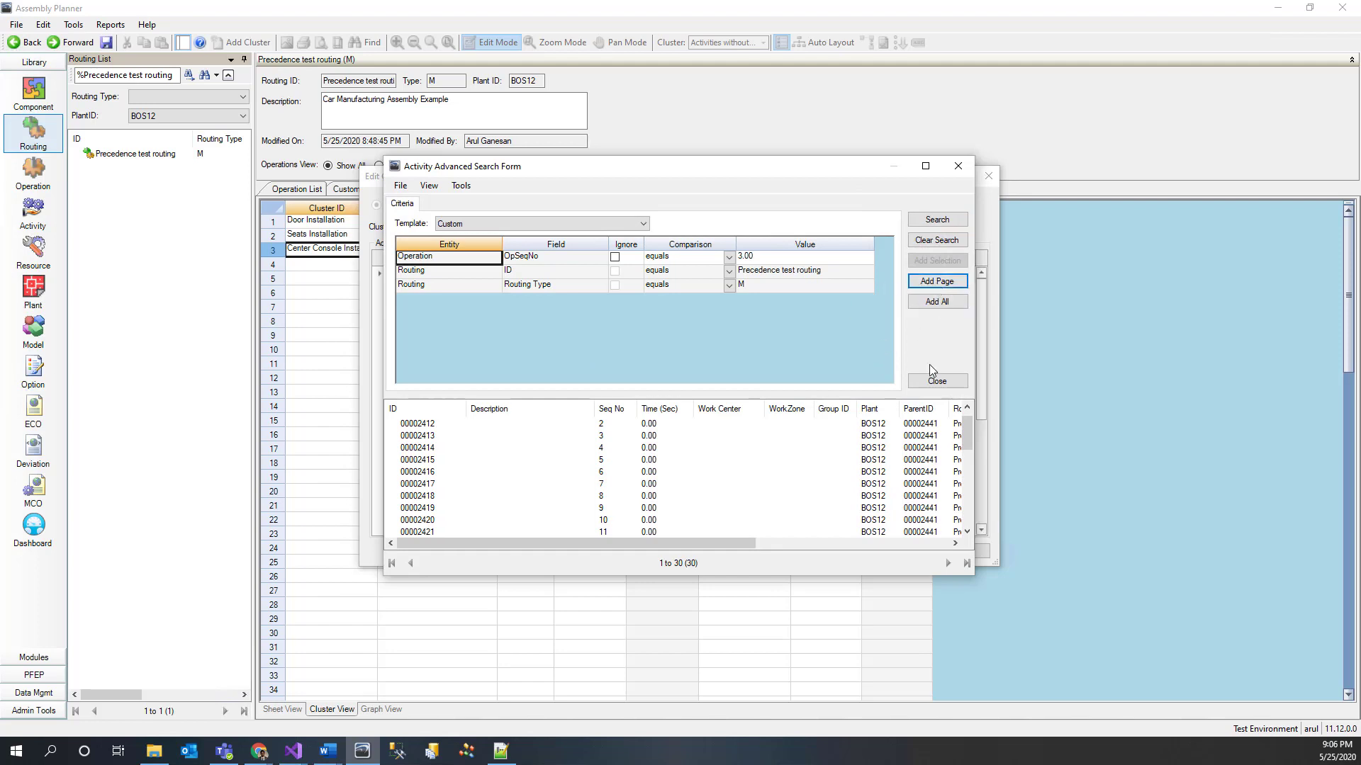
click(937, 382)
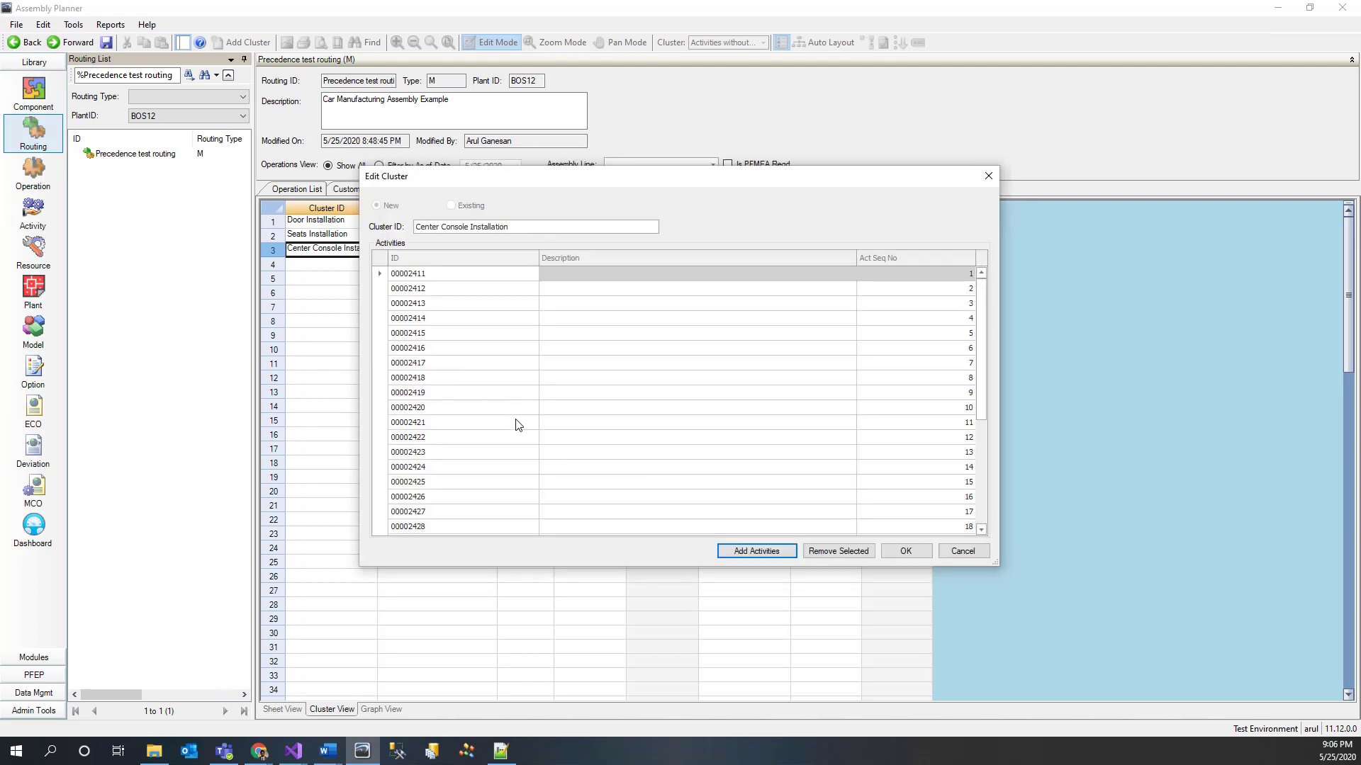
click(905, 552)
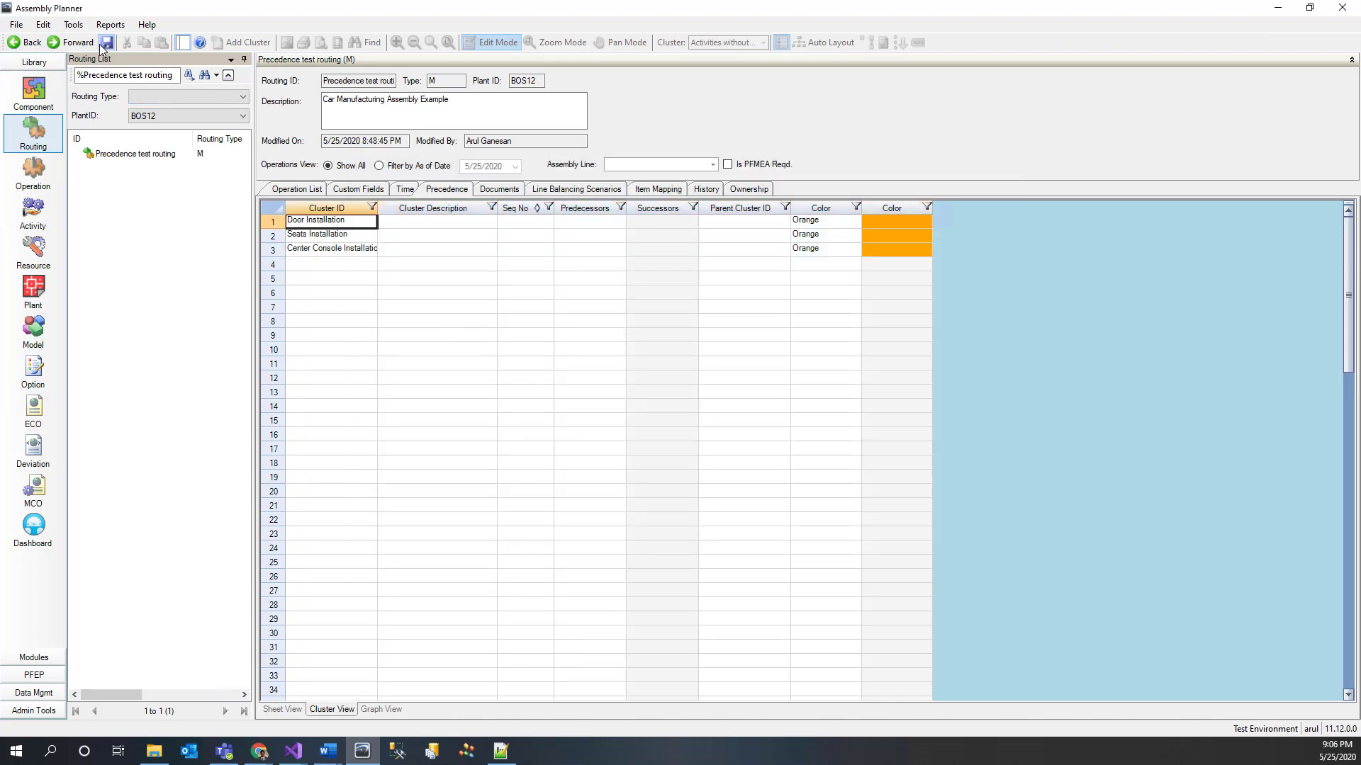
click(747, 429)
Create a new empty cluster with the ID Instrument Planel Installation in the routing's graph.
click(374, 708)
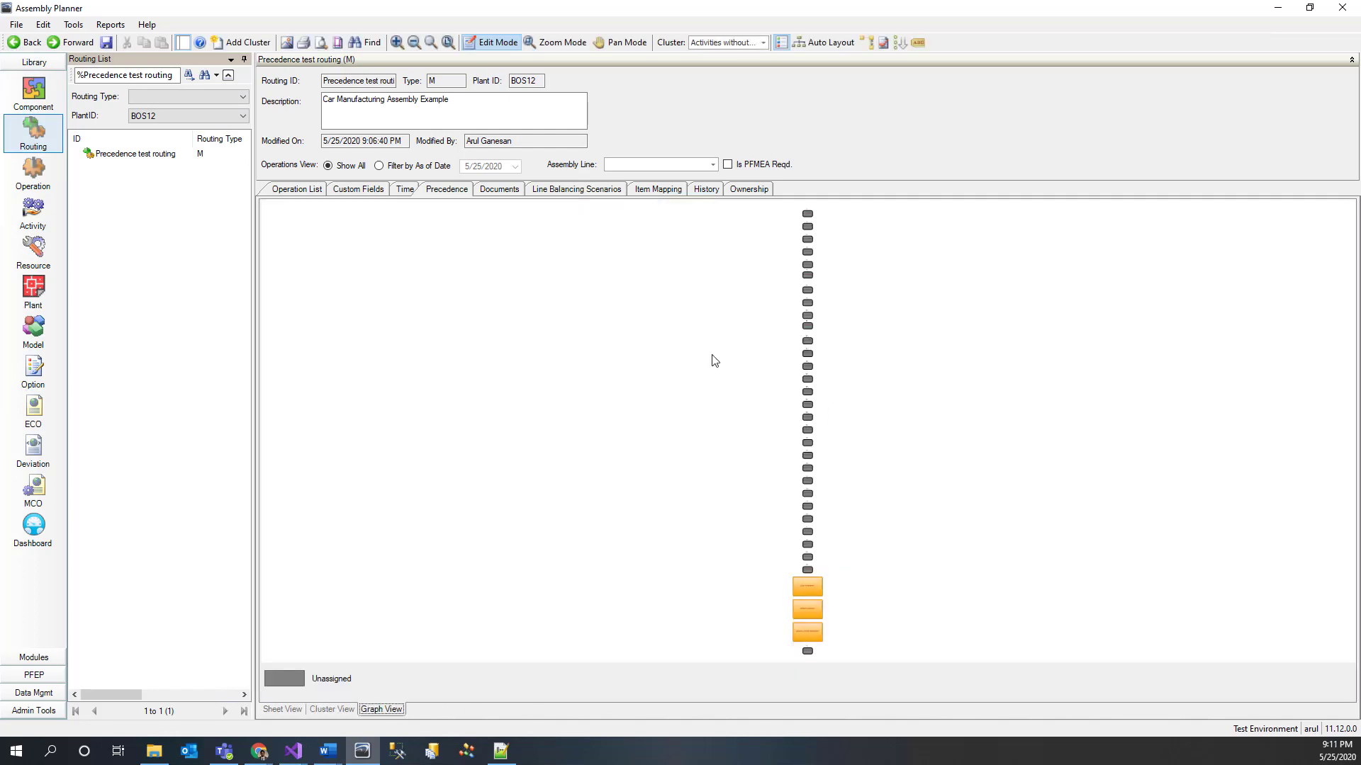
right_click(694, 312)
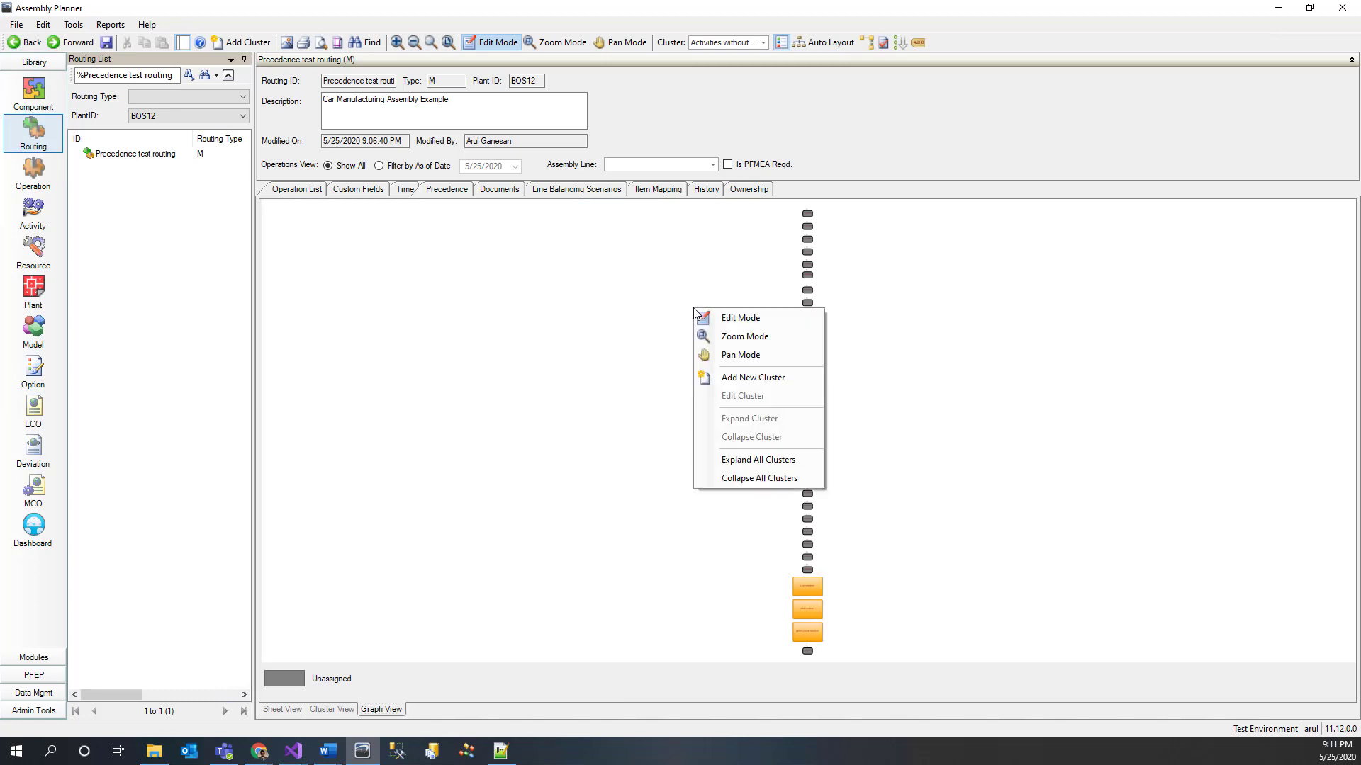
click(720, 379)
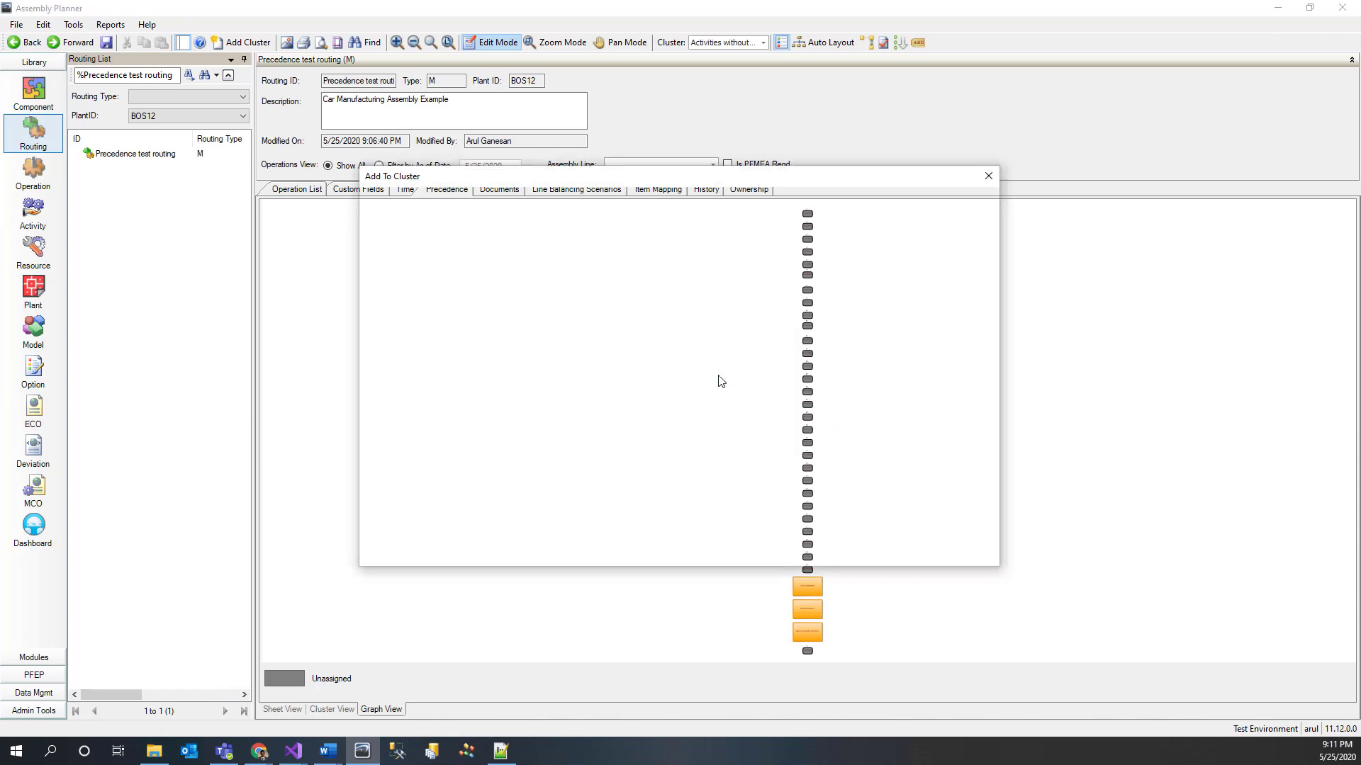
click(481, 227)
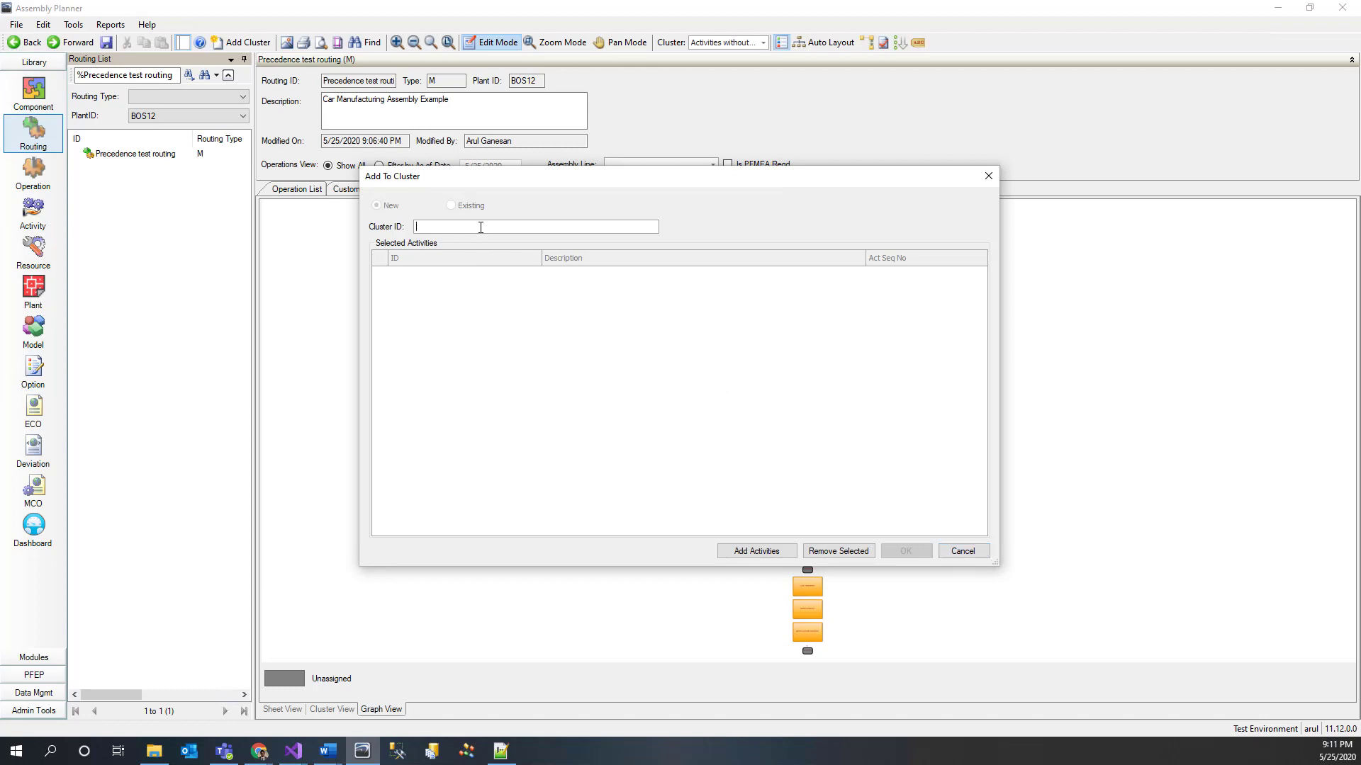
text(Instrument Planel Installation)
click(905, 552)
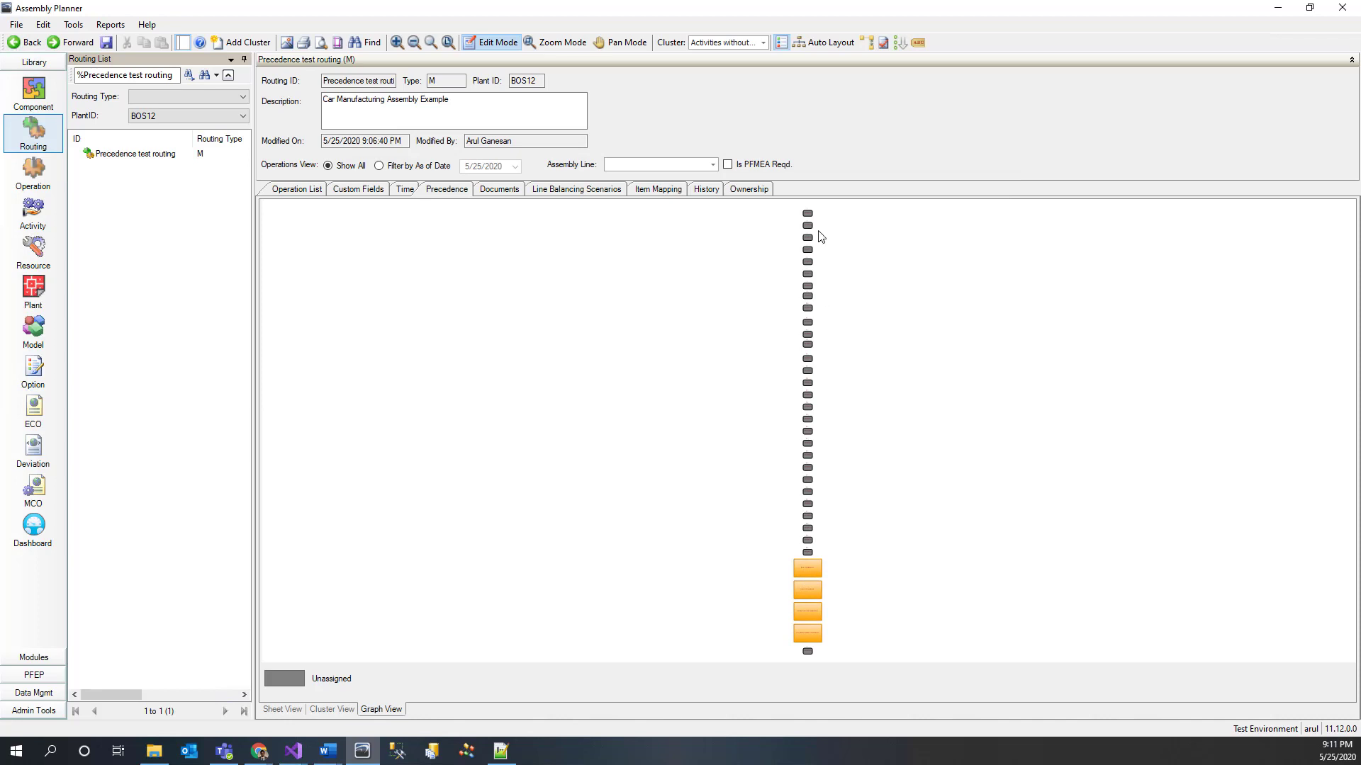
Select all unclustered activities in the graph and move them into the Instrument Planel Installation cluster.
mouse_move(775, 203)
mouse_down()
mouse_move(881, 477)
mouse_move(862, 557)
mouse_up()
ctrl+click(808, 652)
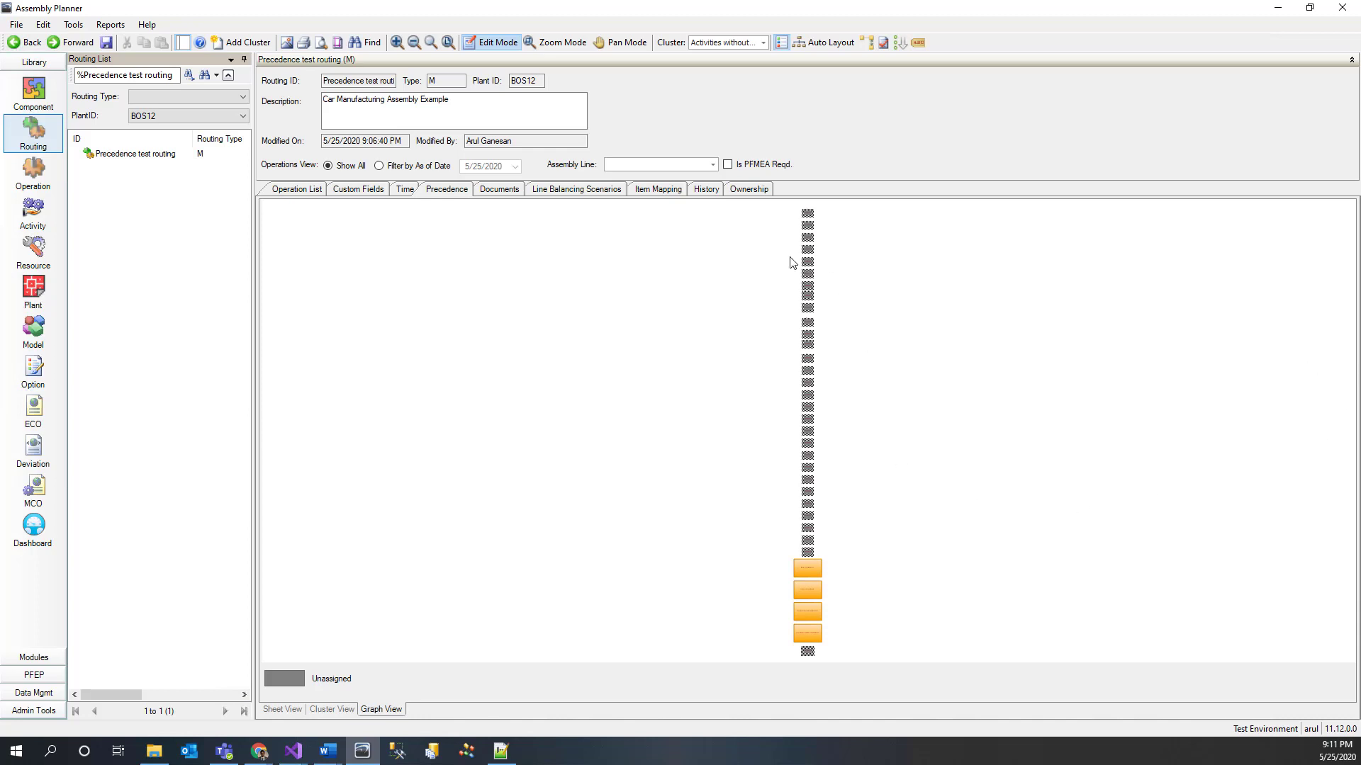
scroll(815, 655, up, 9)
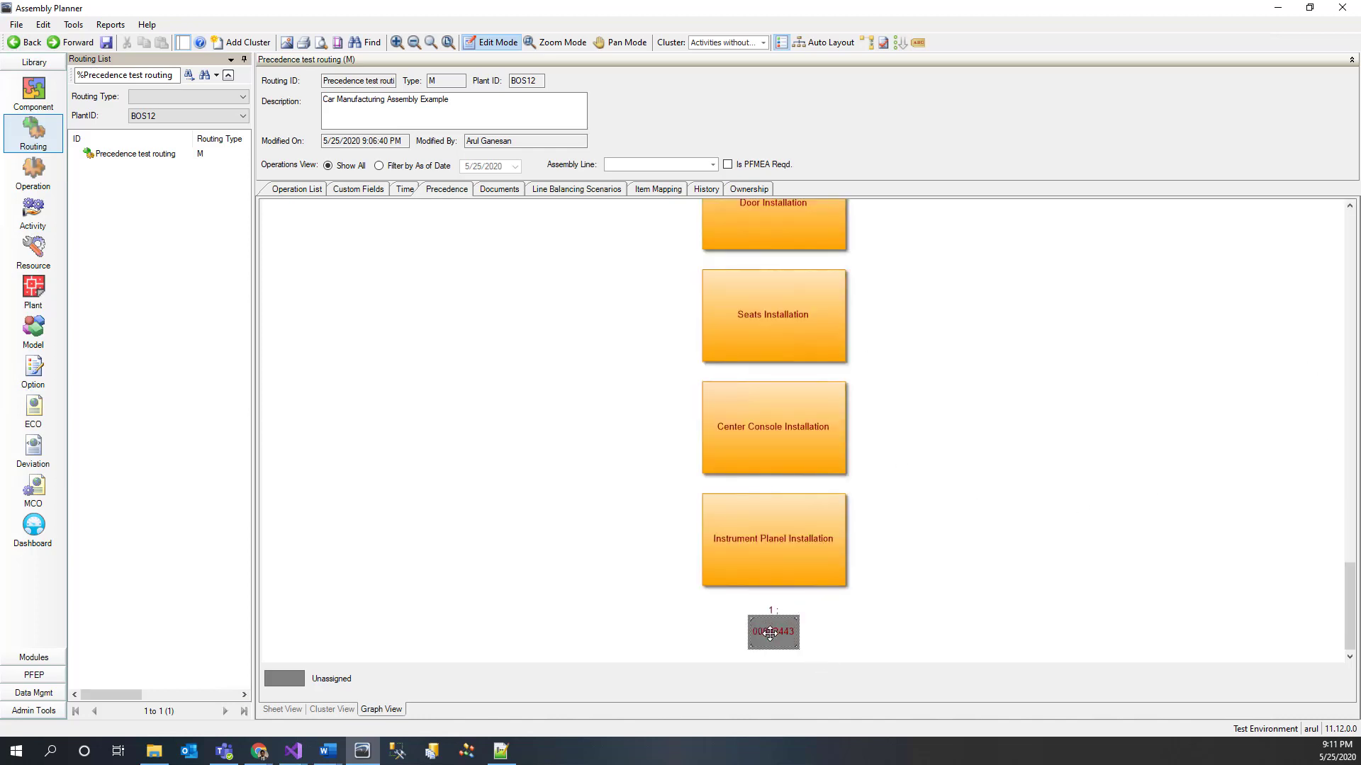
drag(771, 632, 761, 538)
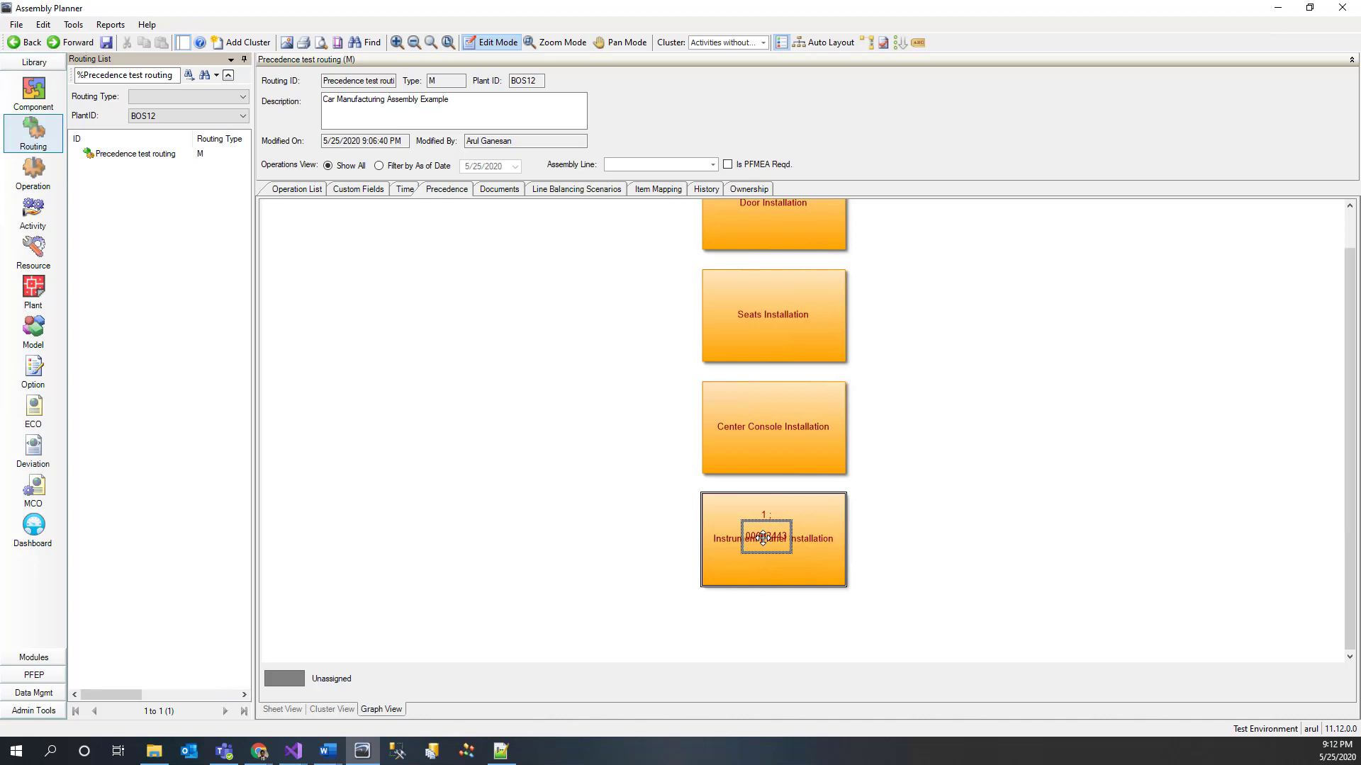
click(877, 479)
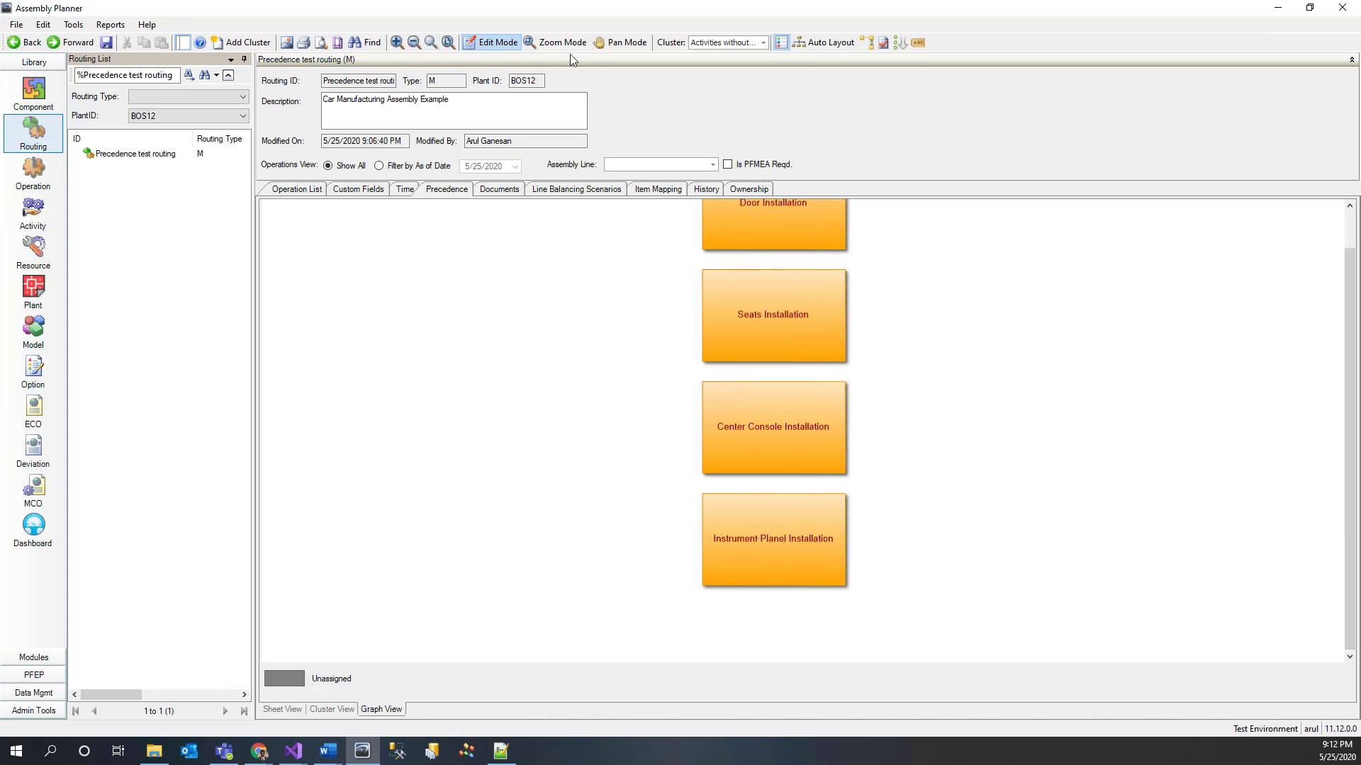
Apply the automatic layout to the cluster graph and save the routing.
click(824, 42)
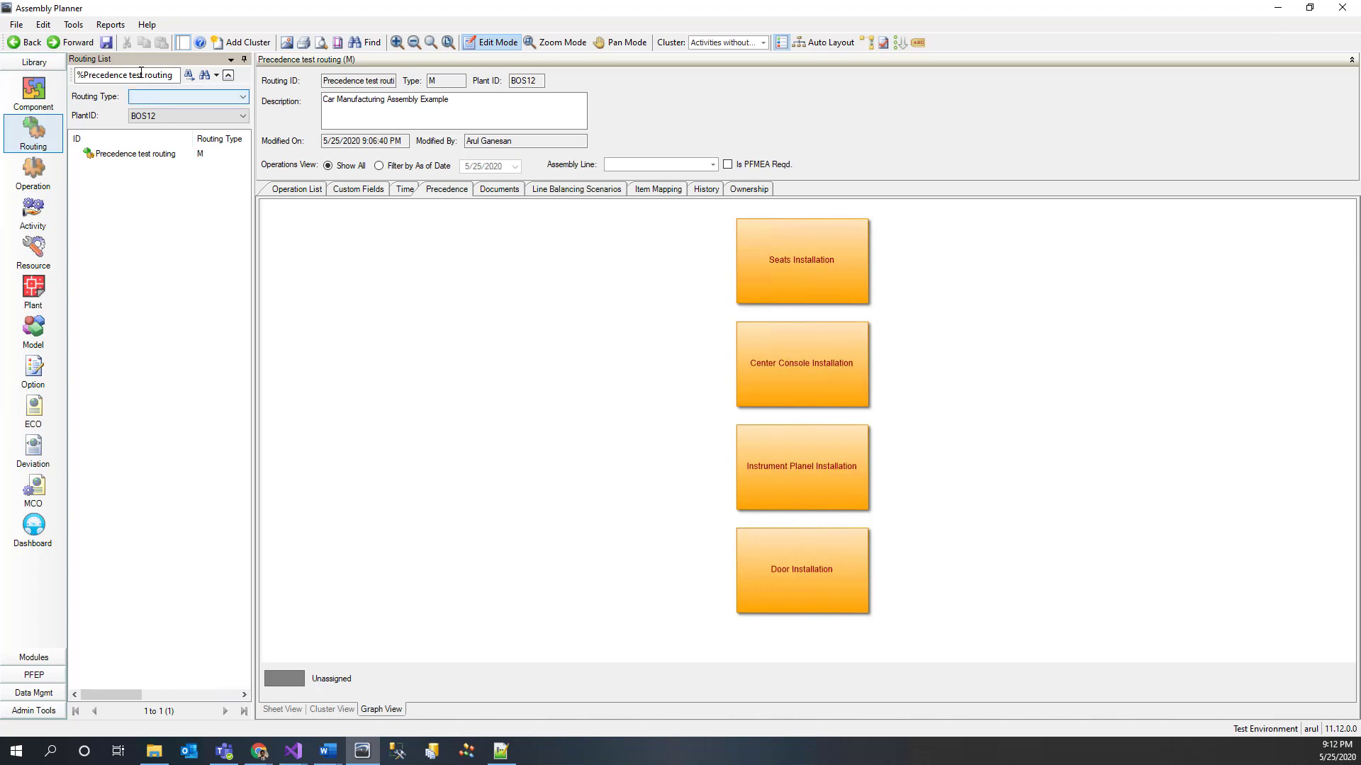
click(108, 44)
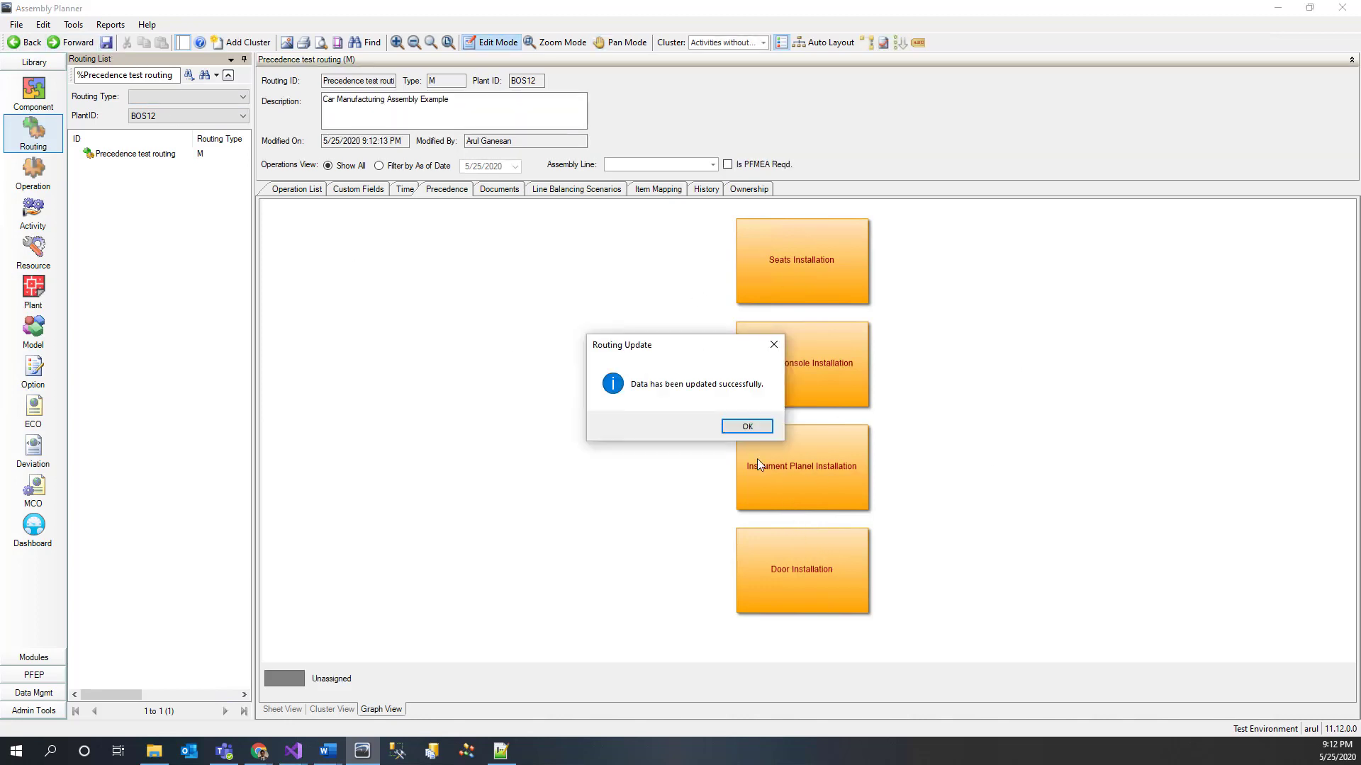
click(725, 427)
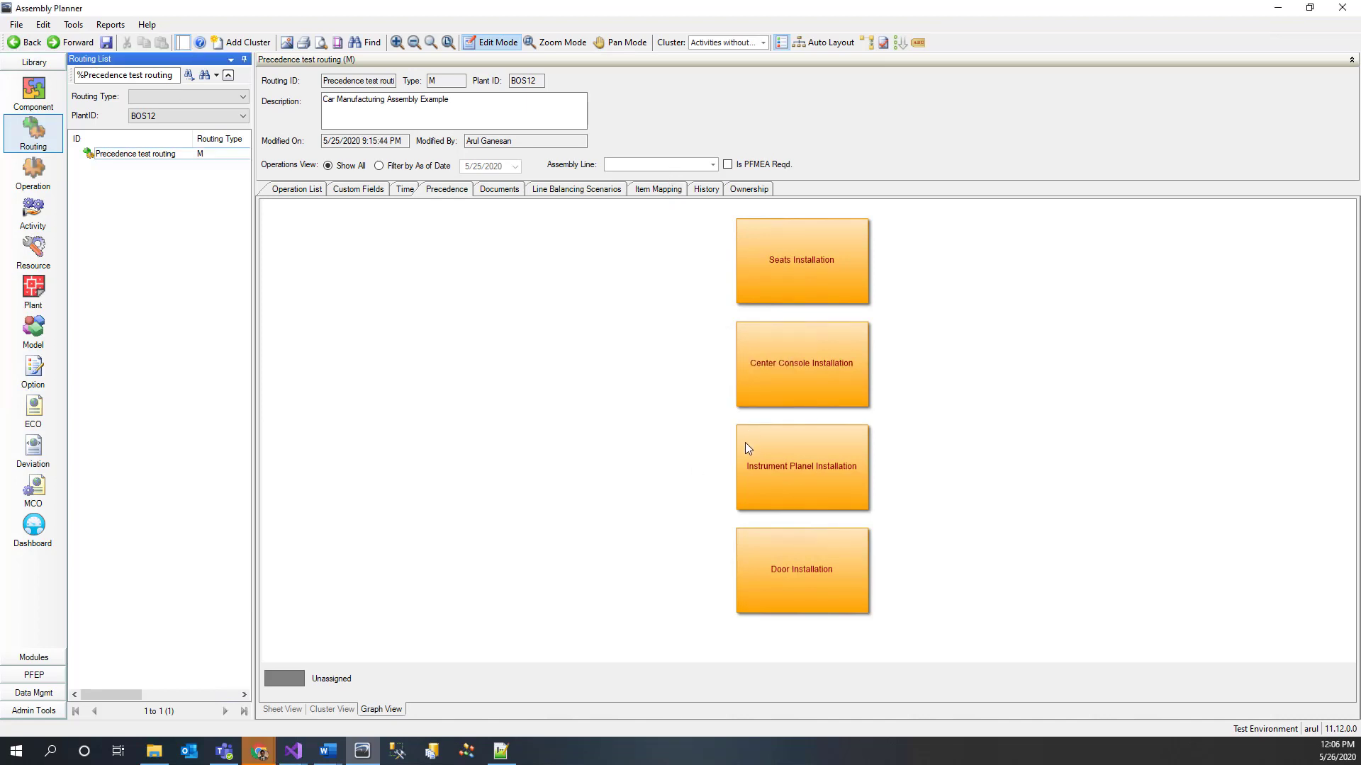
Link the clusters in order from Door through Instrument Planel and Center Console to Seats Installation, and auto-arrange the graph.
click(798, 567)
drag(803, 565, 801, 267)
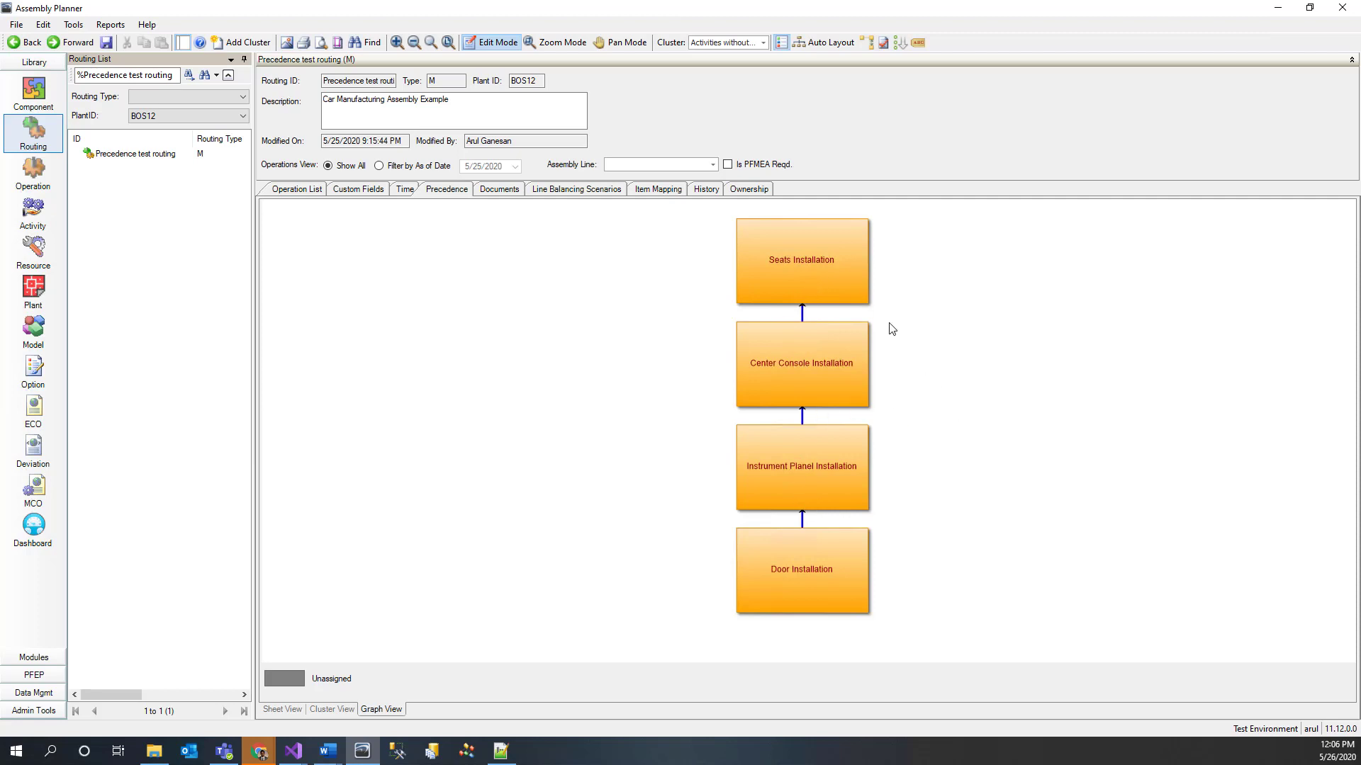
click(824, 42)
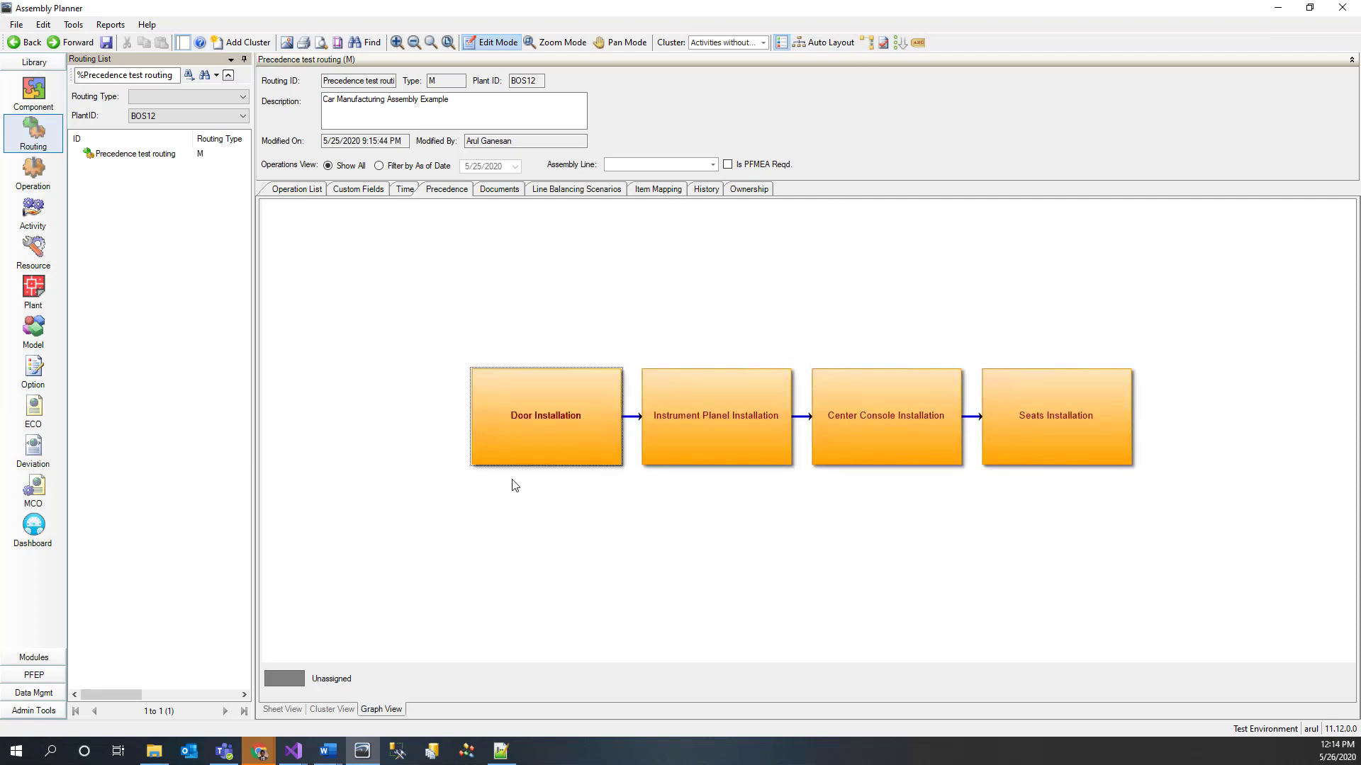
Expand the Door Installation cluster in the graph and enlarge the view so its activities are readable.
right_click(568, 437)
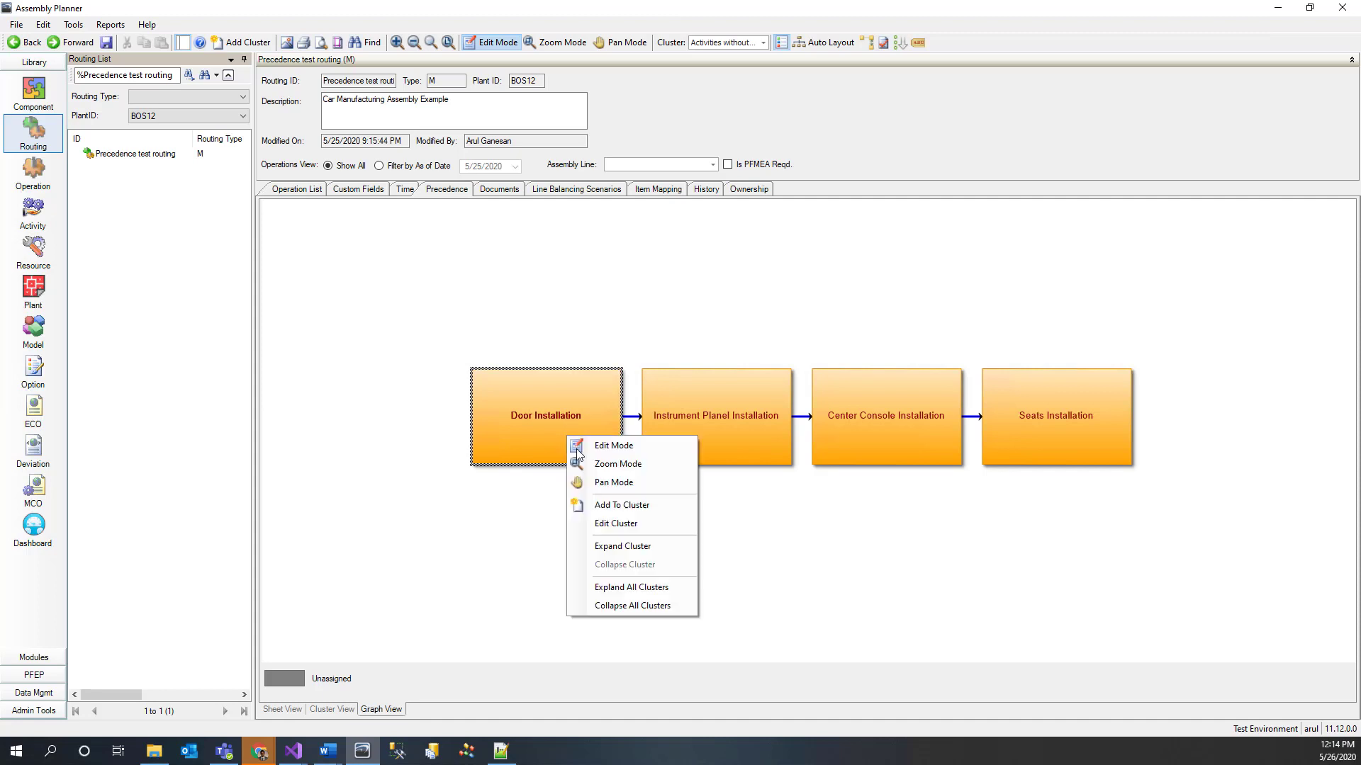
click(614, 547)
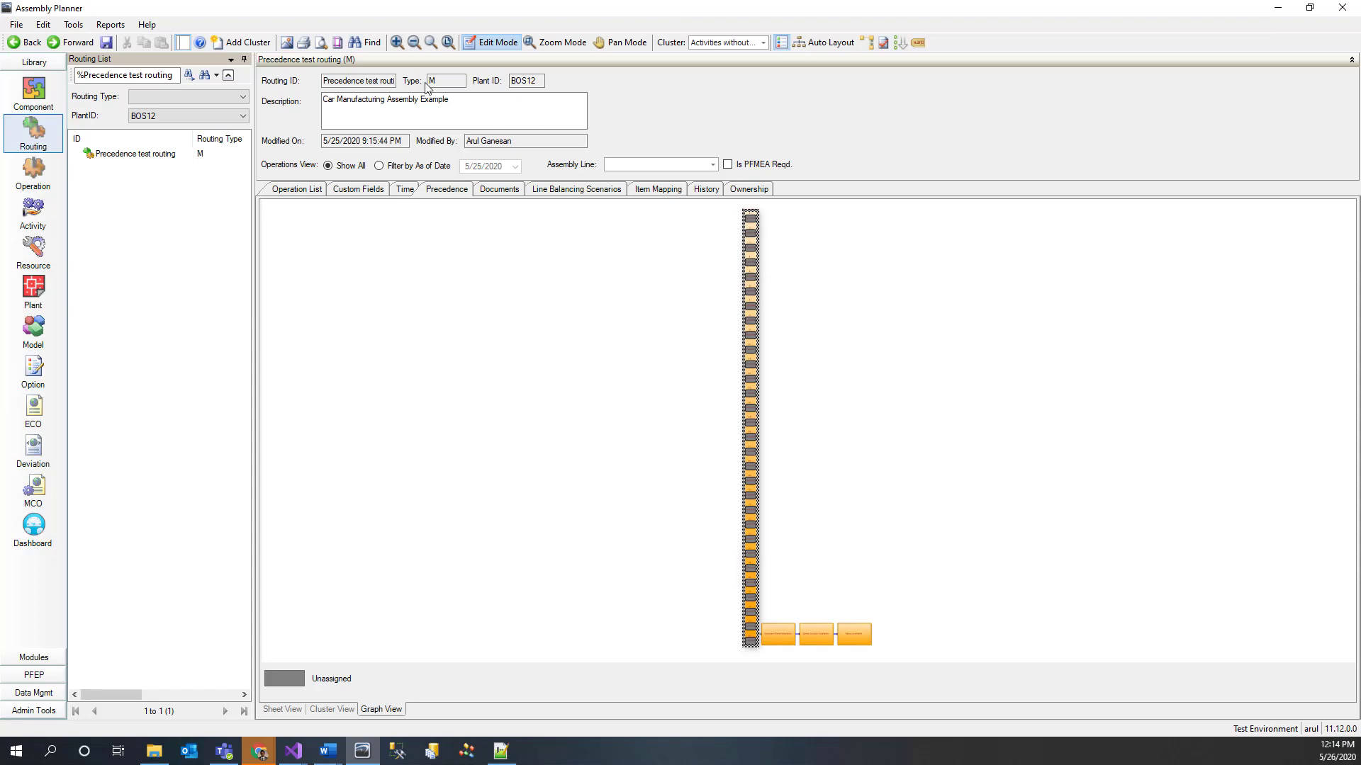
click(430, 43)
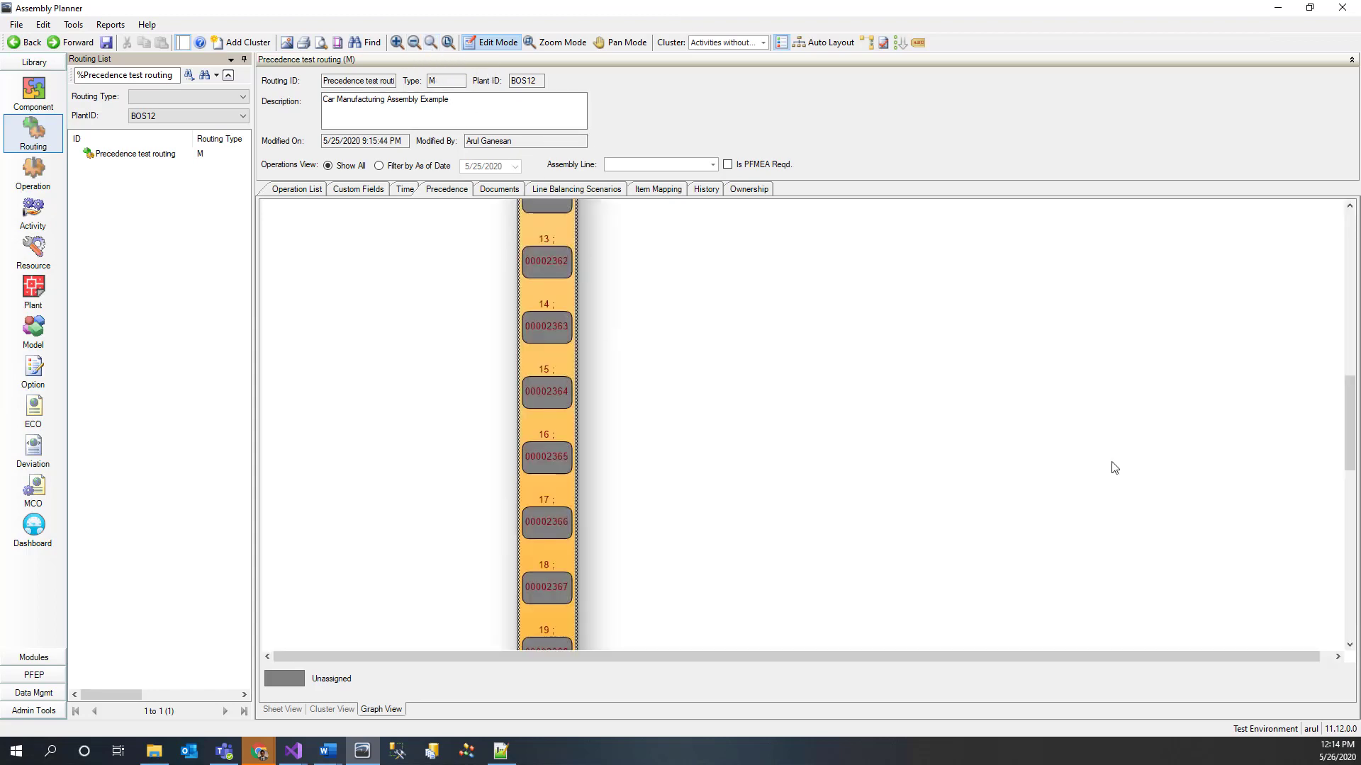
Expand all clusters in the graph to view their activities, and collapse them all again.
drag(1355, 434, 1342, 560)
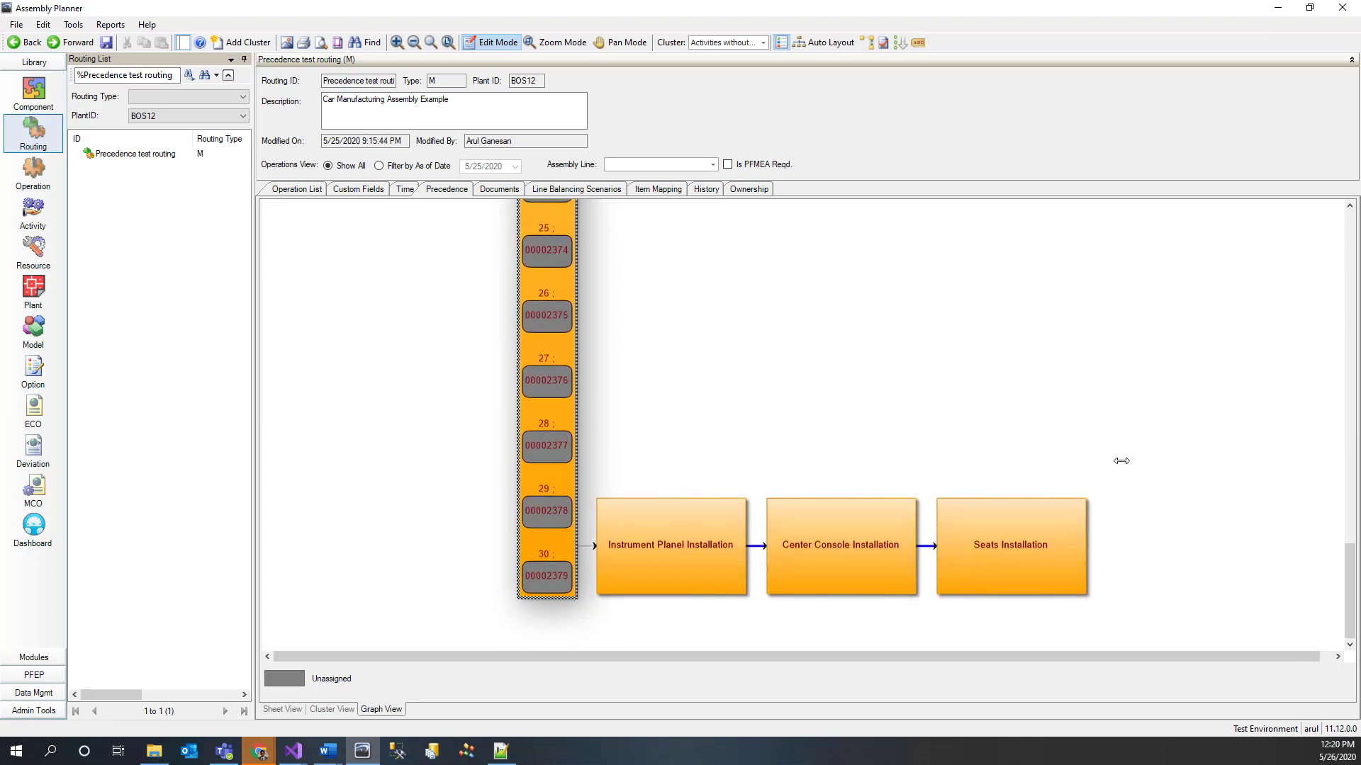
click(1035, 434)
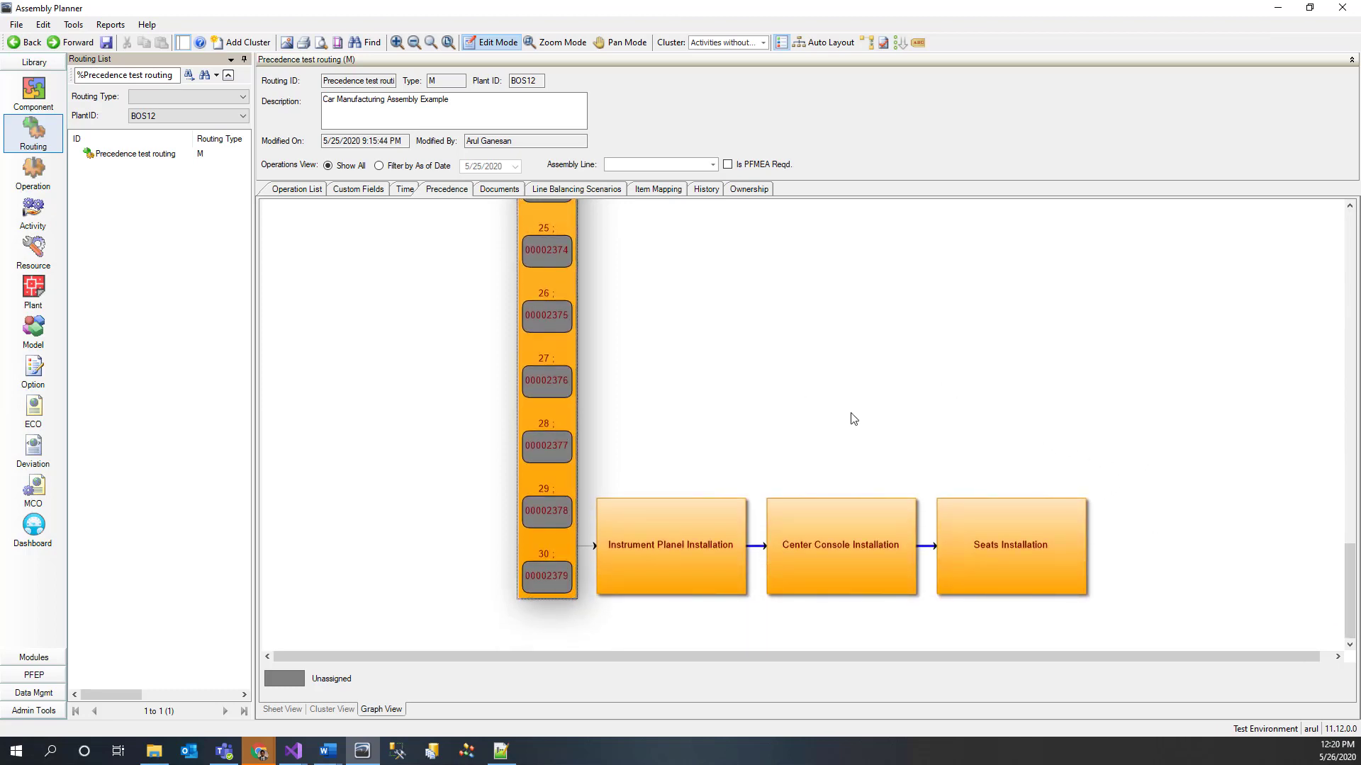
right_click(879, 261)
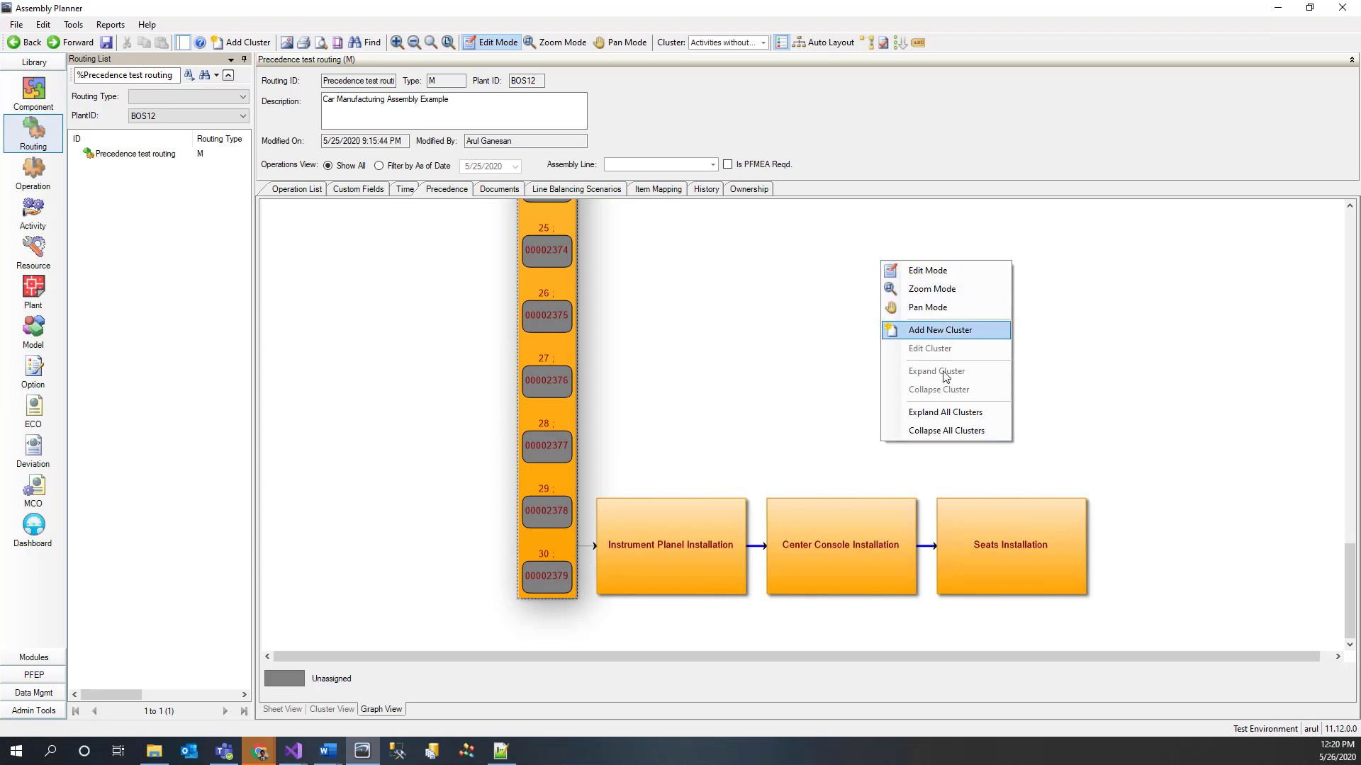
click(946, 414)
right_click(946, 335)
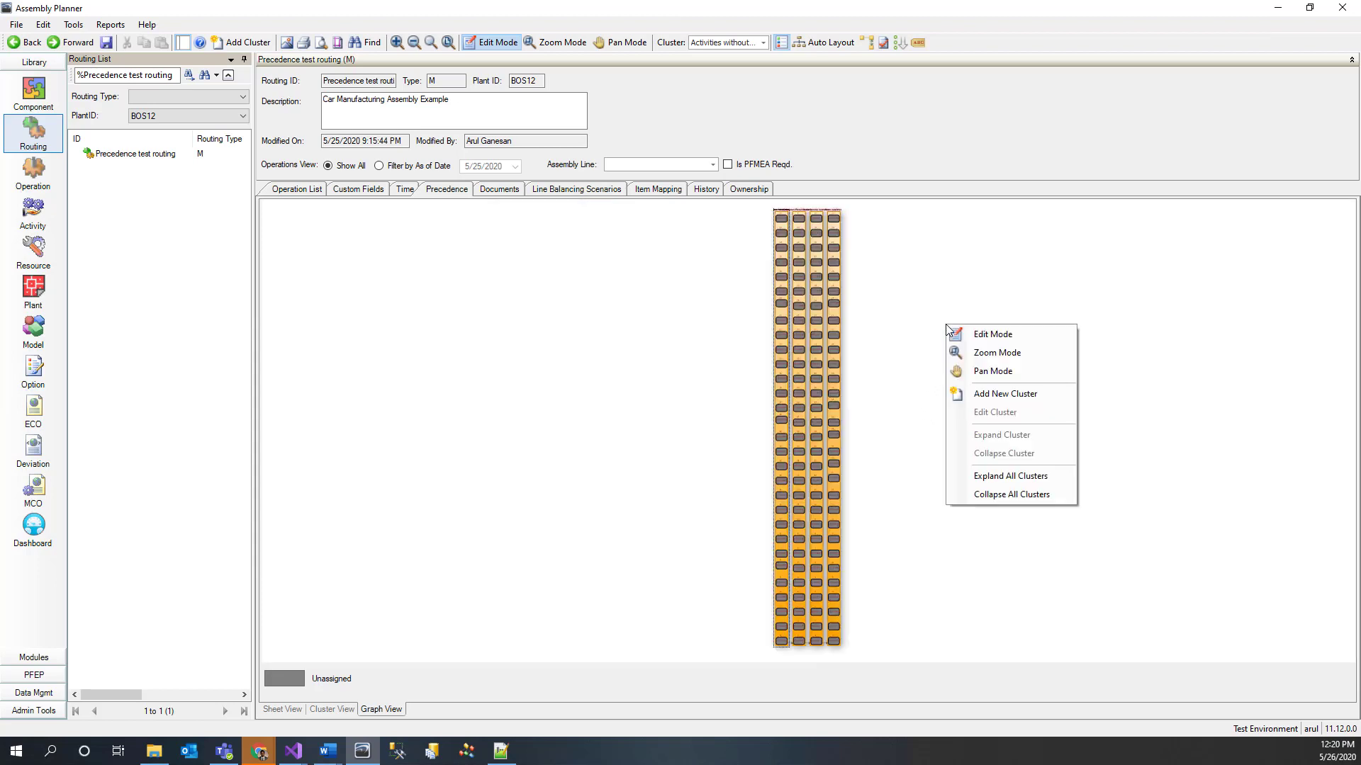
click(995, 501)
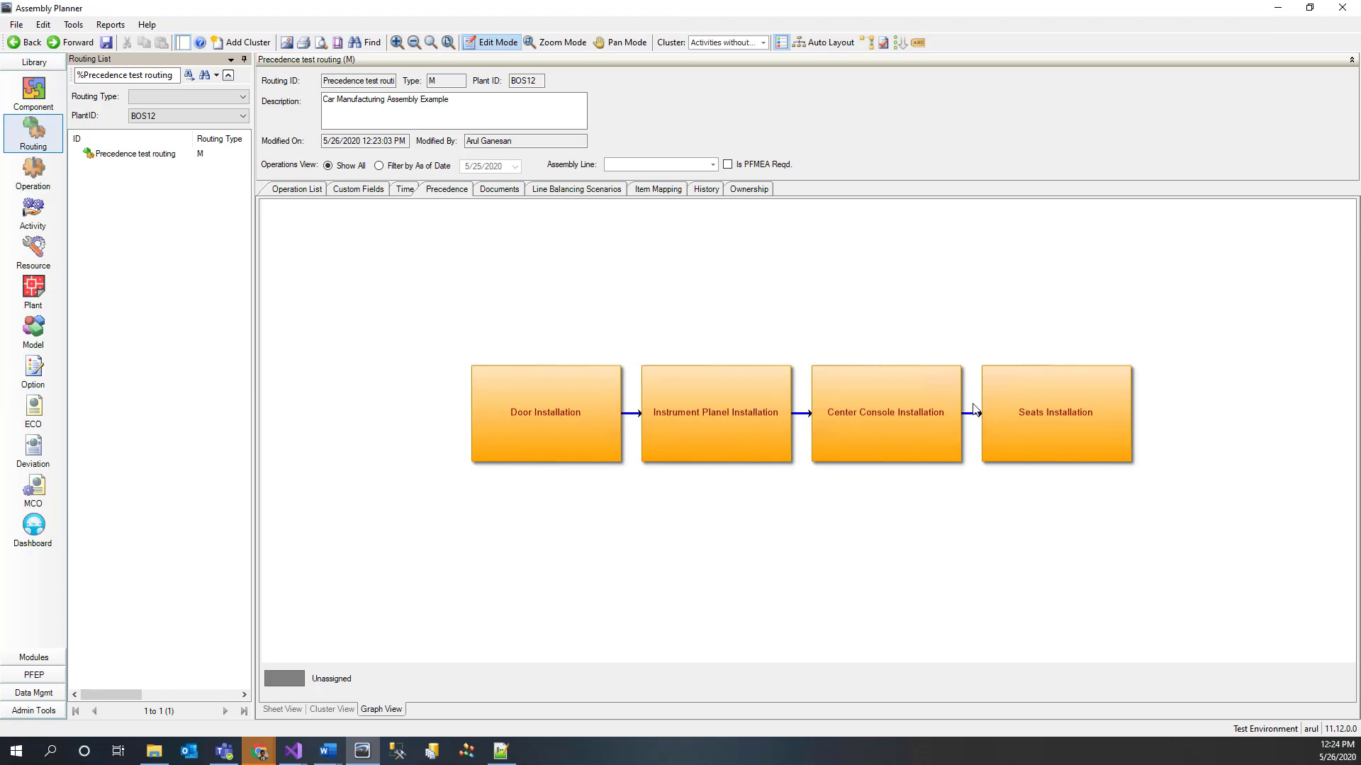
Reorder the precedence so Seats Installation is linked between Door Installation and Instrument Planel Installation, and auto-arrange the graph.
drag(973, 396, 626, 309)
key(Delete)
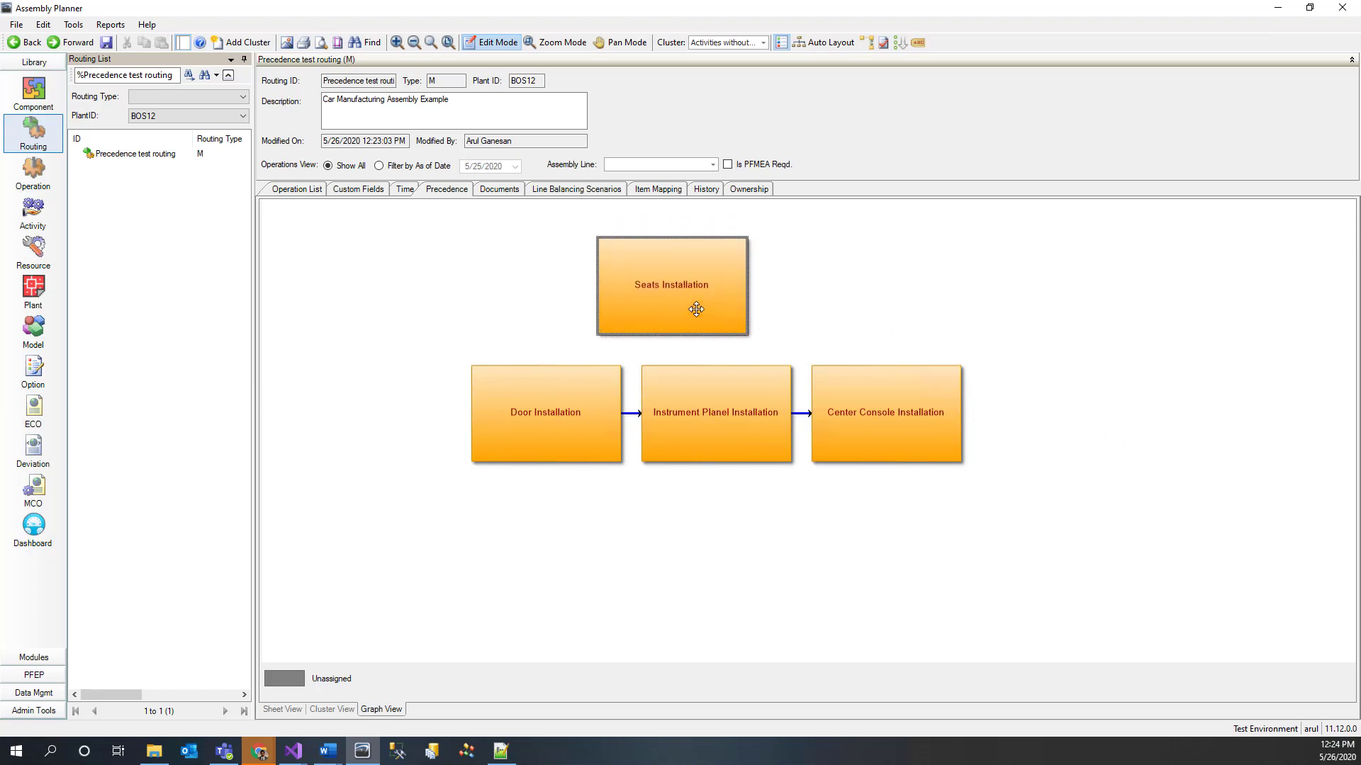
drag(565, 404, 666, 317)
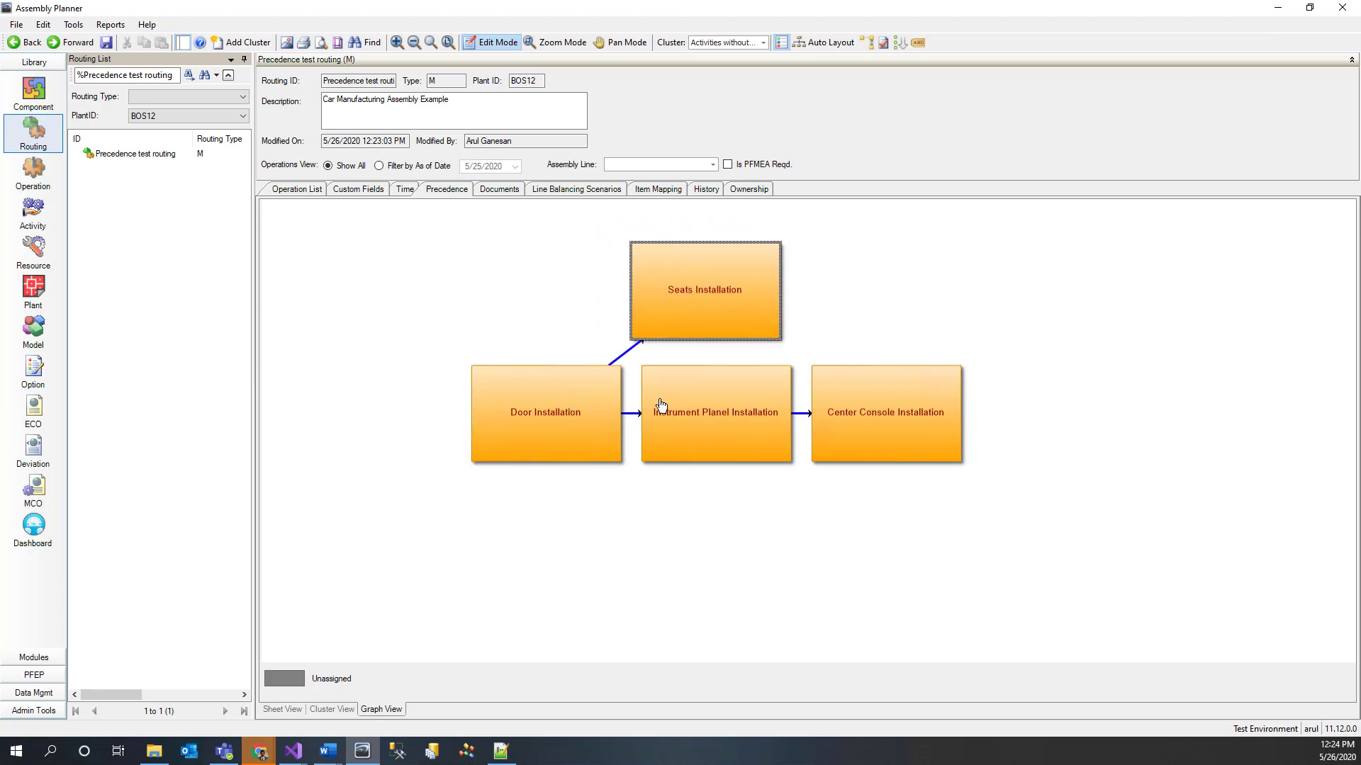
drag(632, 402, 633, 447)
key(Delete)
drag(716, 333, 718, 398)
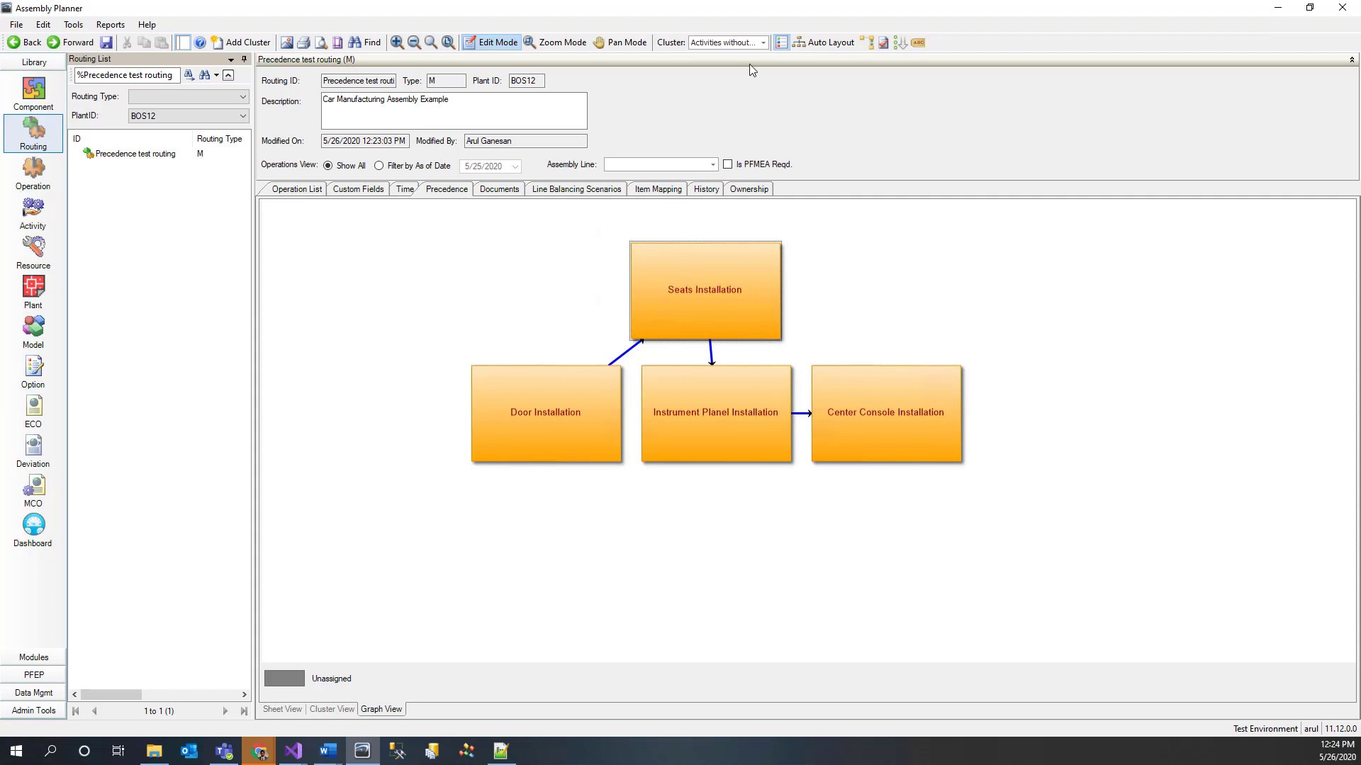
click(826, 43)
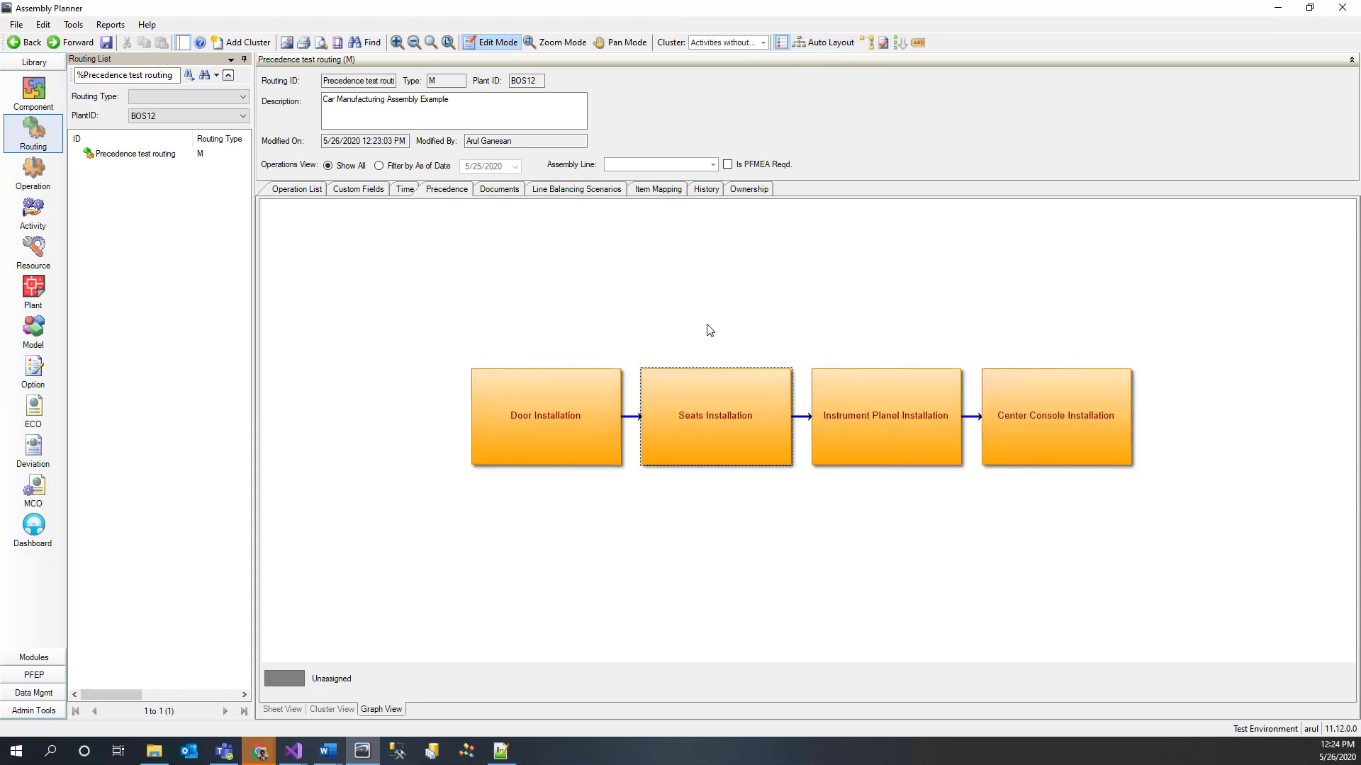
Add a new cluster with the ID New Installation and no activities to the graph.
click(704, 437)
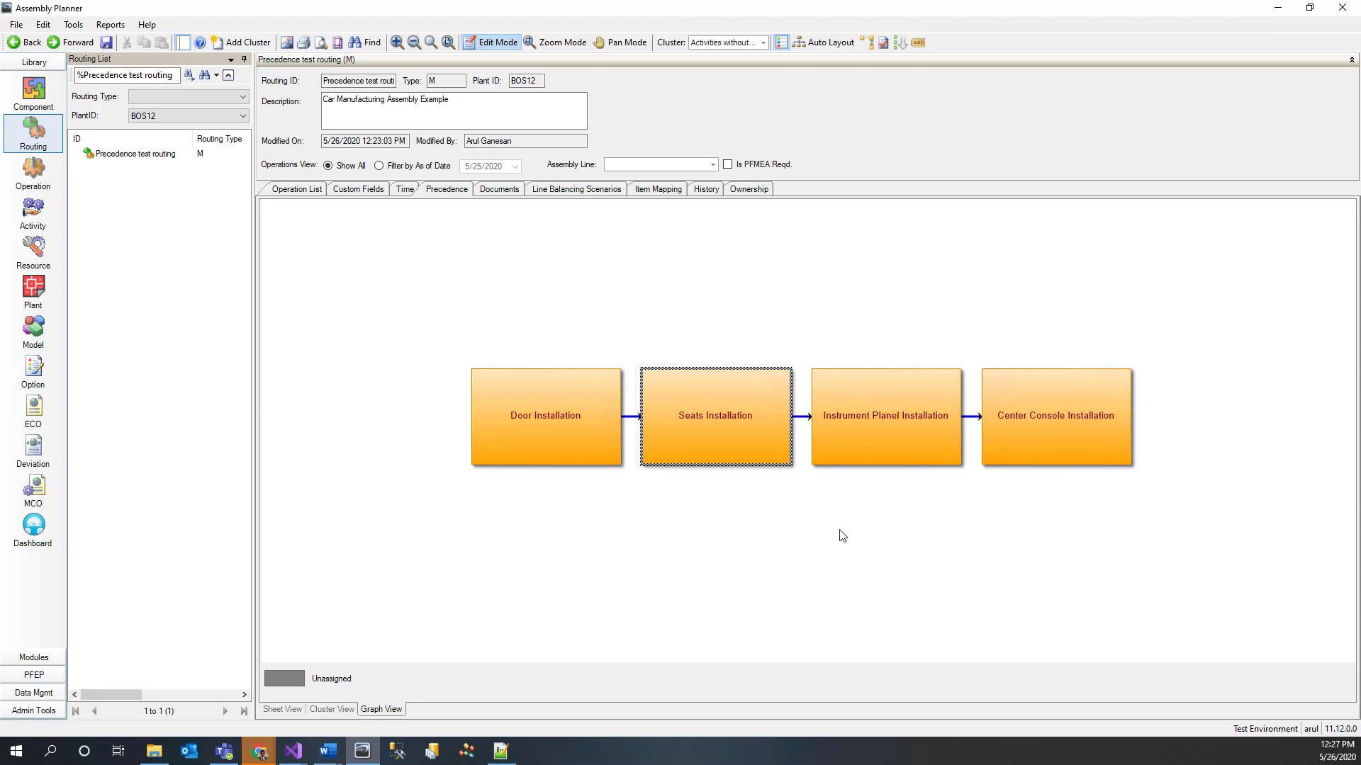
click(828, 343)
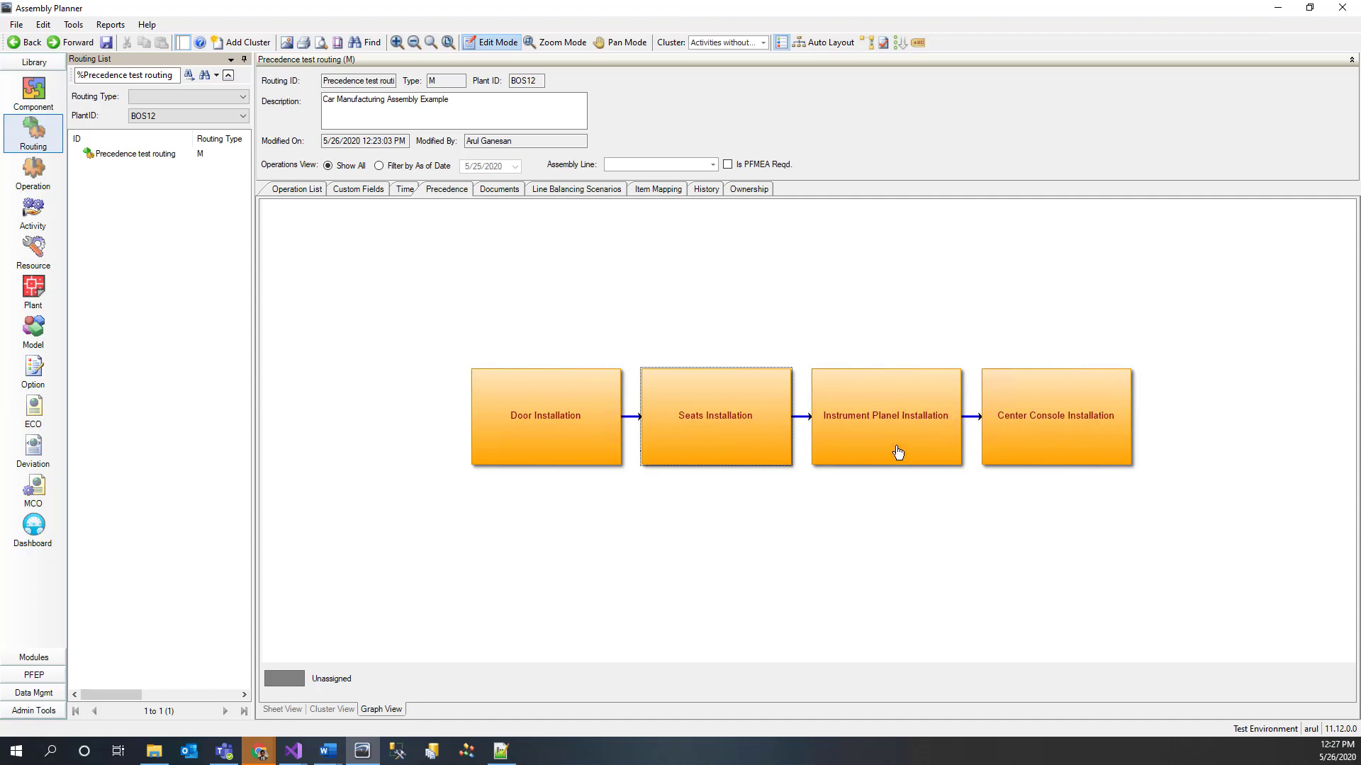
right_click(800, 308)
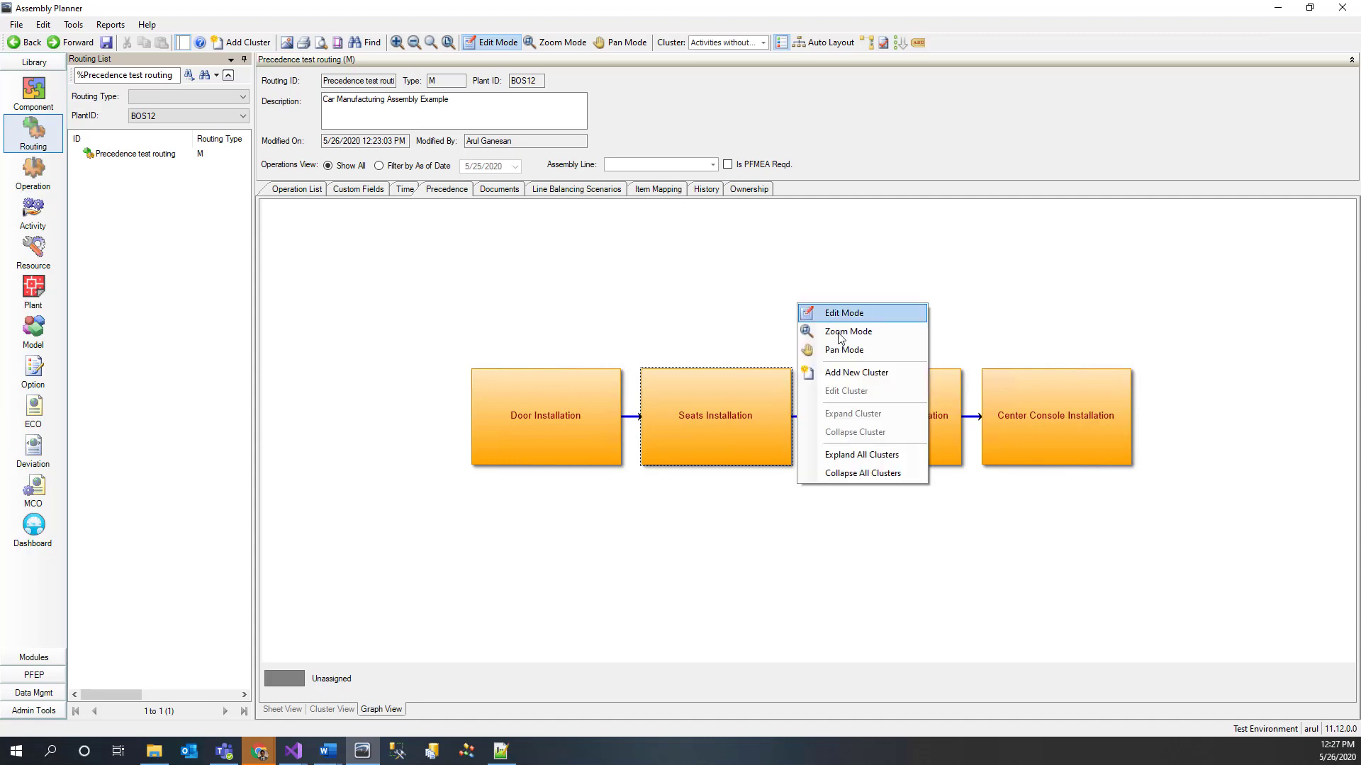
click(853, 373)
click(553, 228)
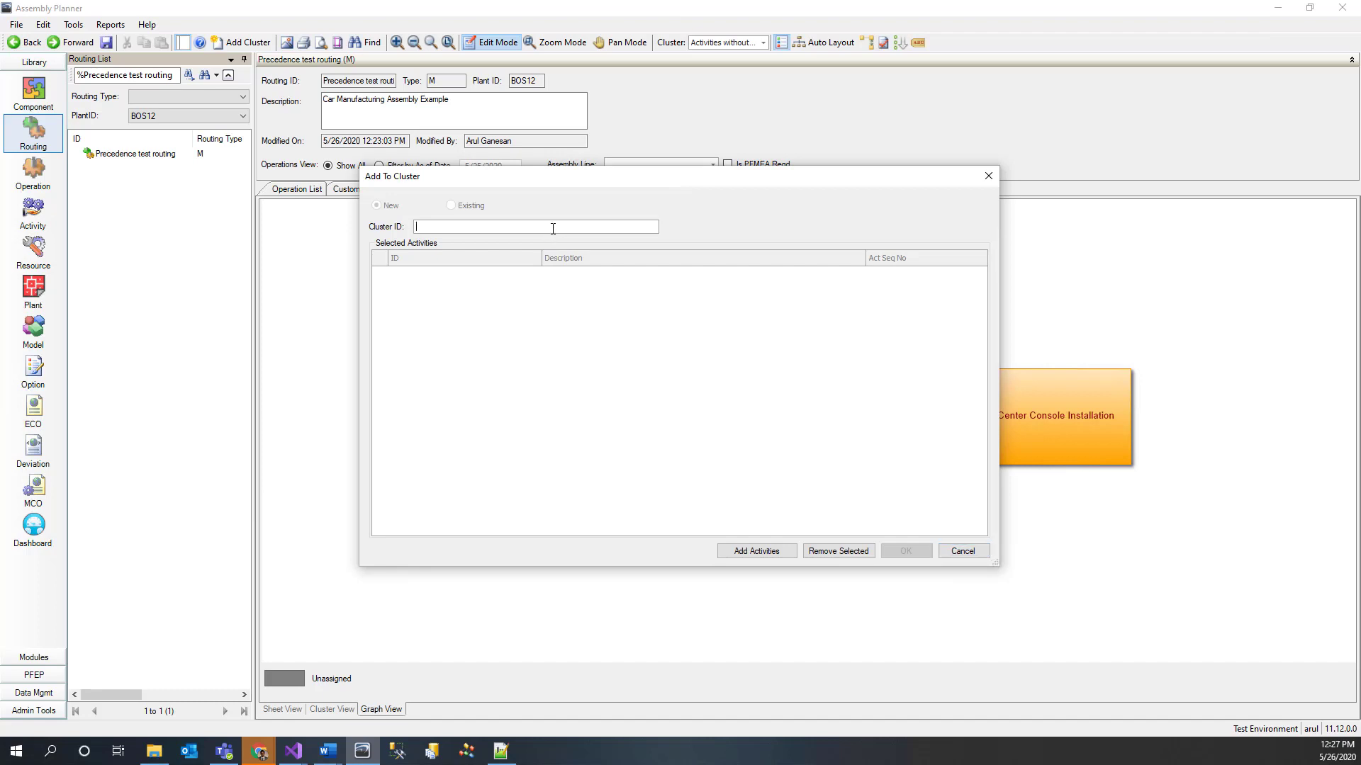
text(New)
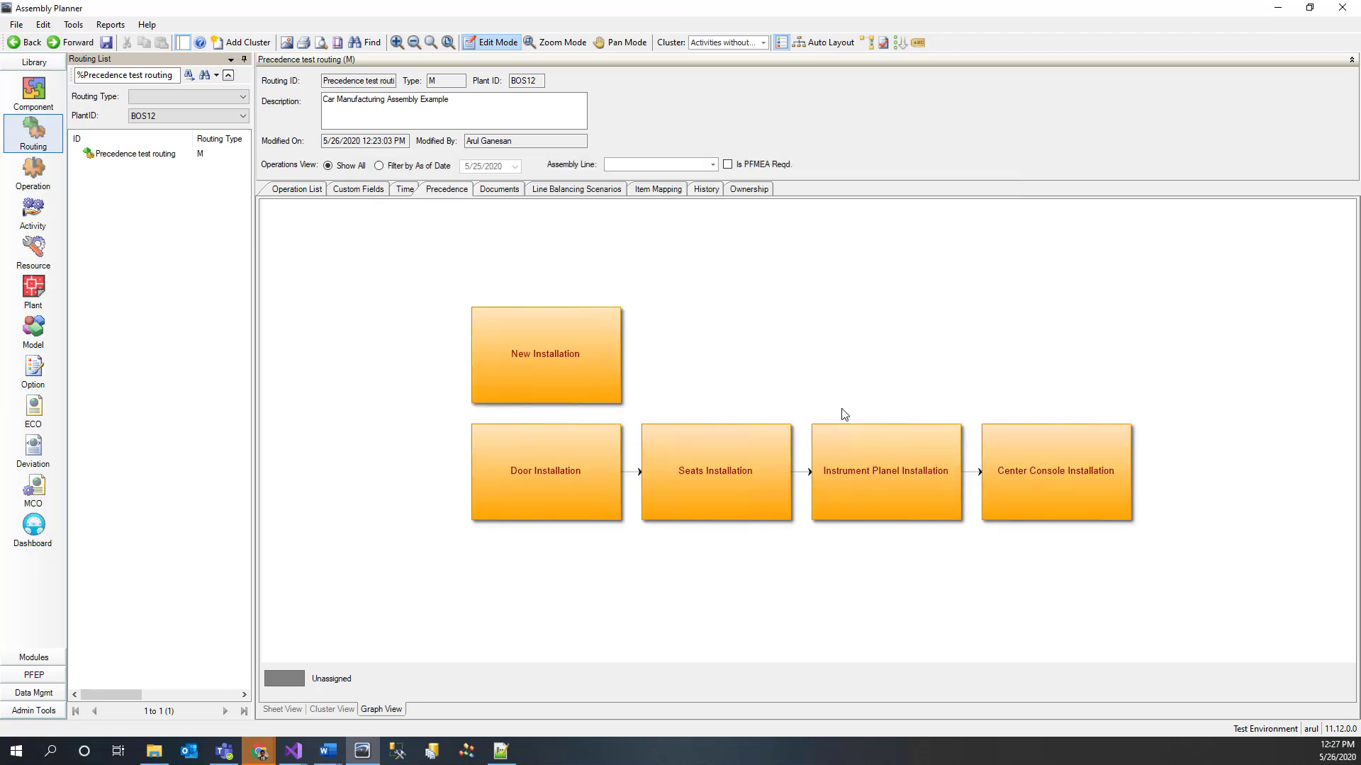
Nest the Instrument Planel and Center Console clusters together in New Installation and place it beside Seats Installation.
mouse_move(830, 409)
mouse_down()
mouse_move(1136, 534)
mouse_move(1133, 557)
mouse_up()
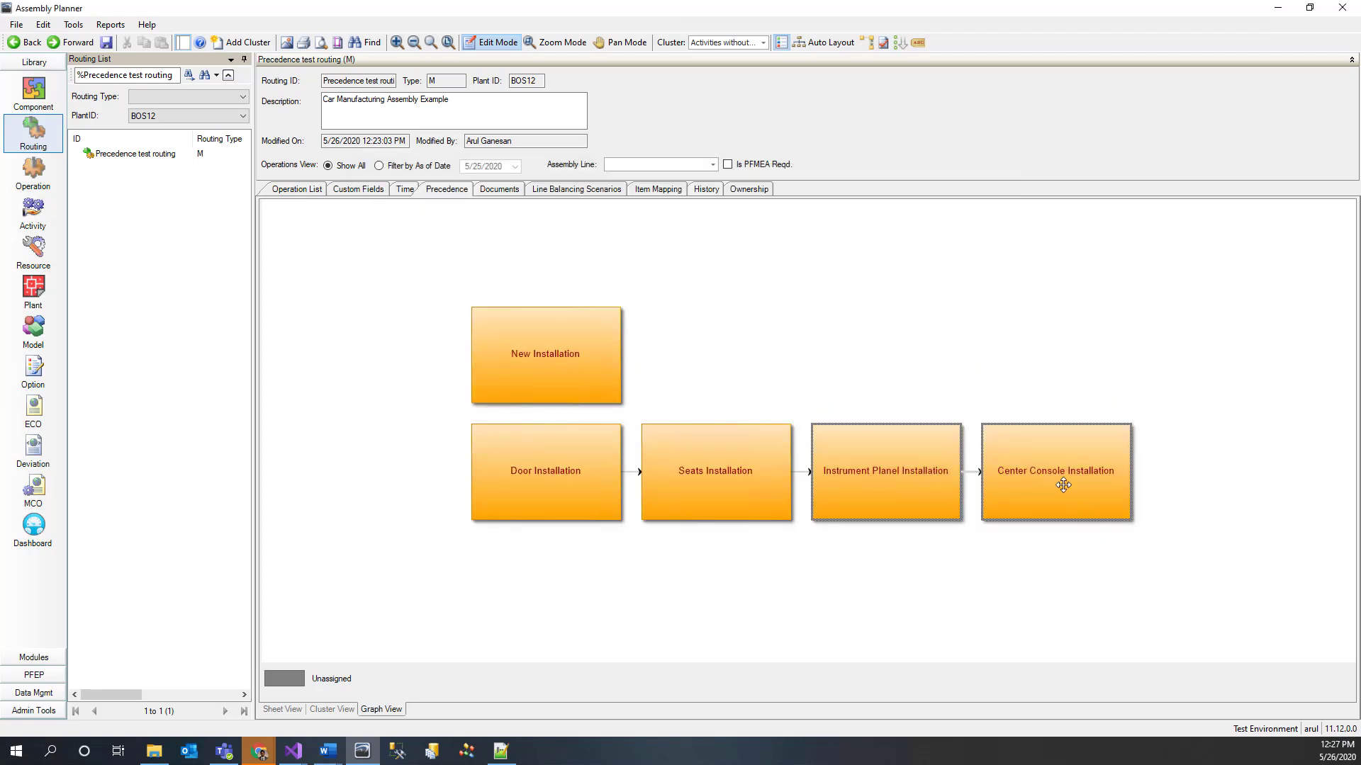
drag(1042, 472, 603, 367)
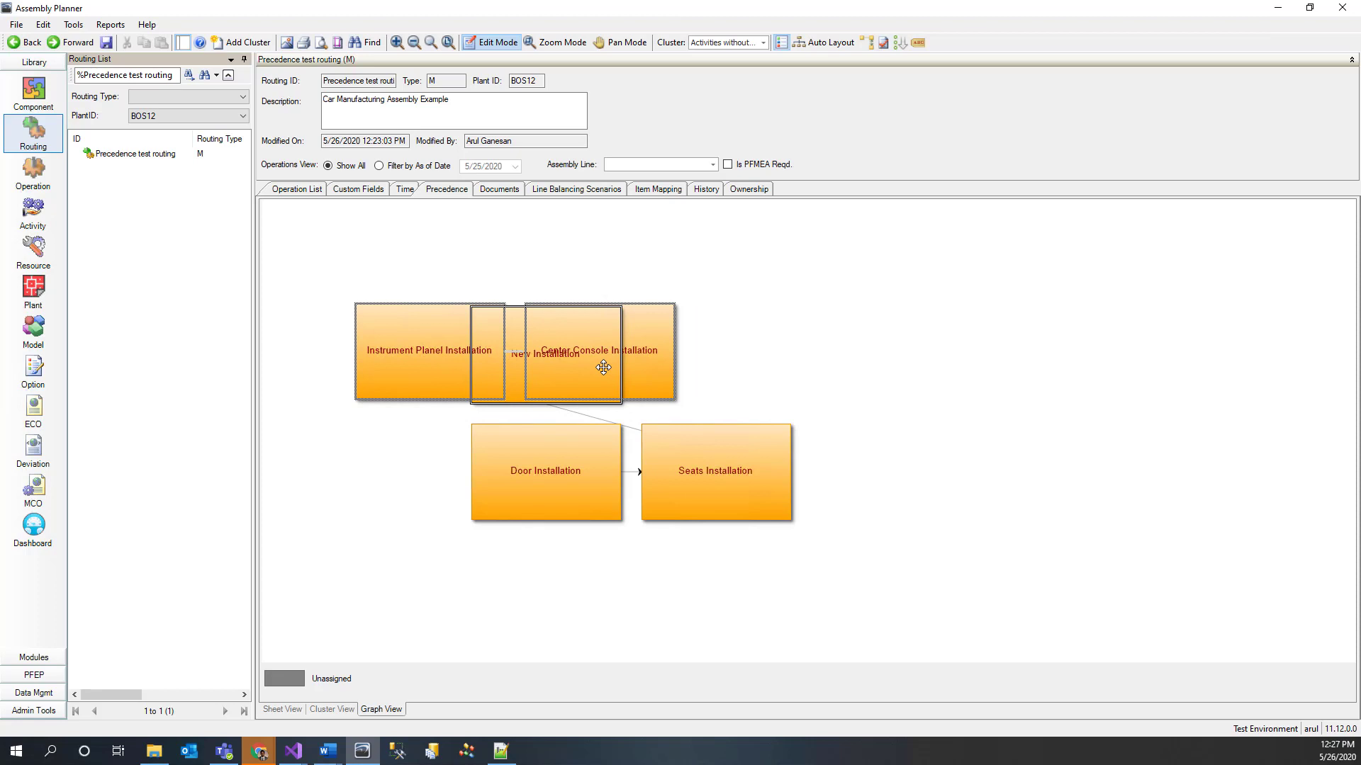
drag(604, 367, 883, 469)
click(555, 339)
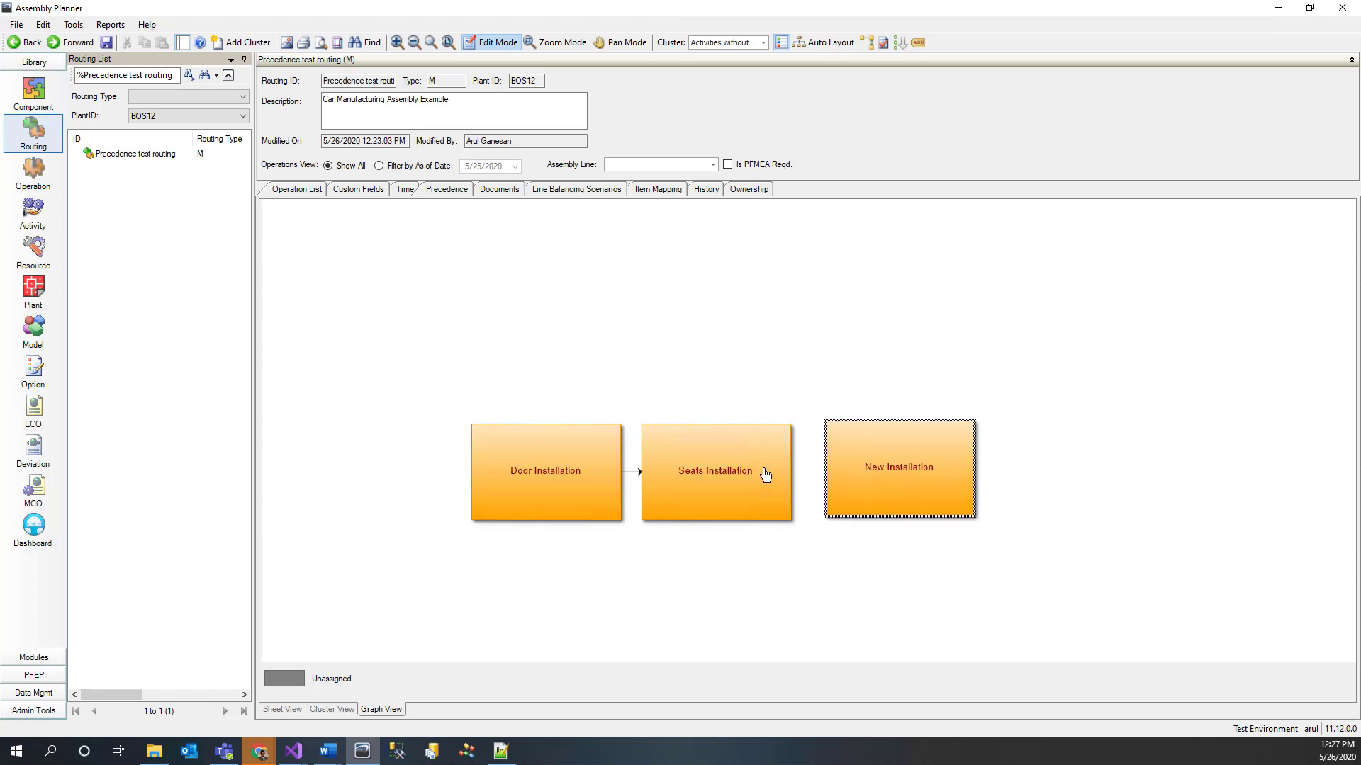
Link Seats Installation to New Installation and save the routing.
drag(734, 469, 858, 476)
click(810, 561)
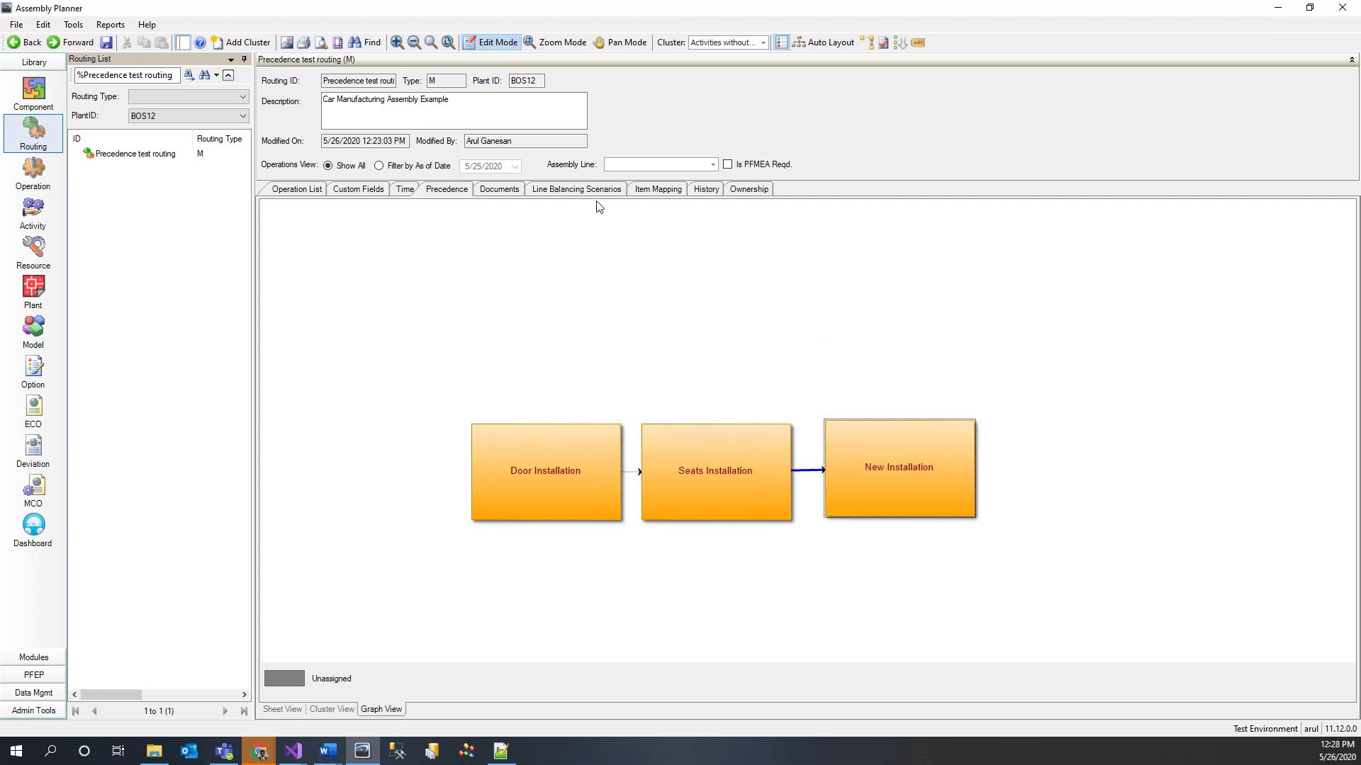
click(106, 42)
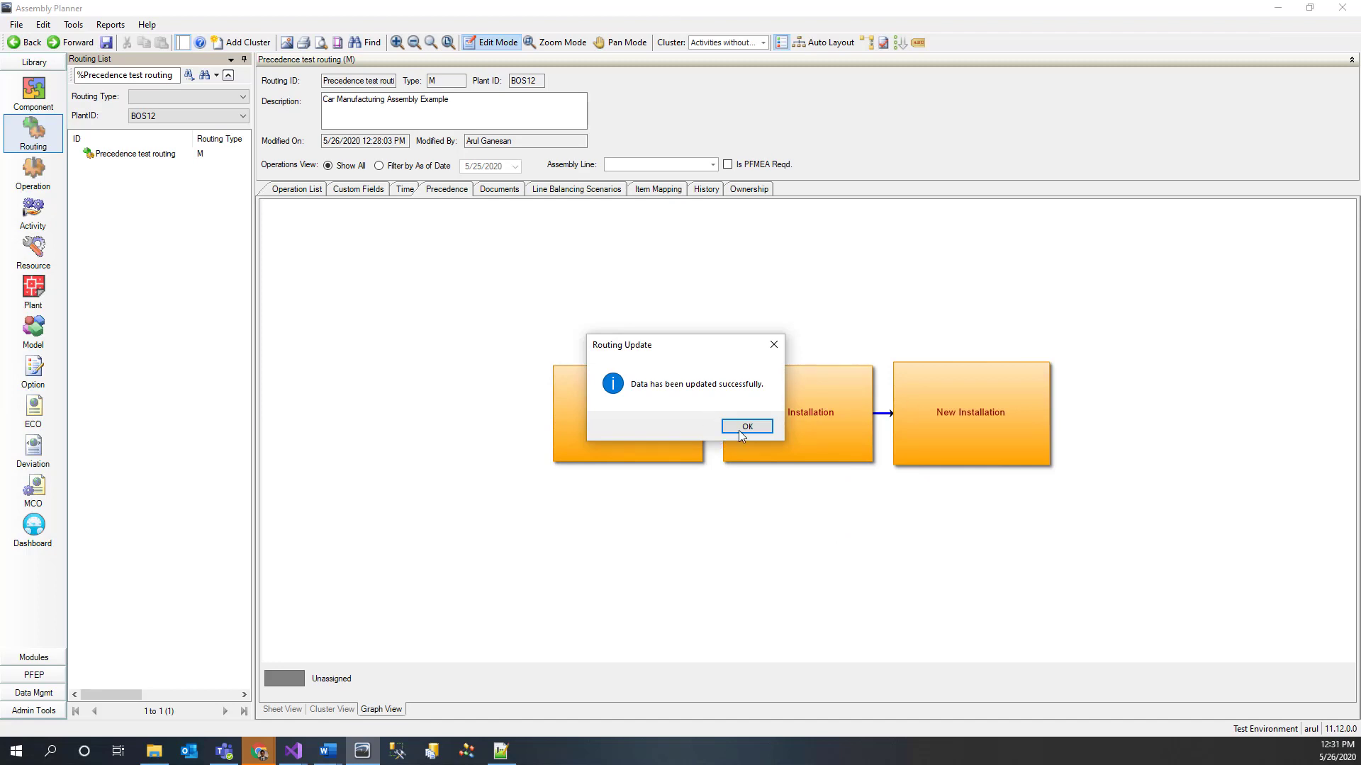
click(738, 426)
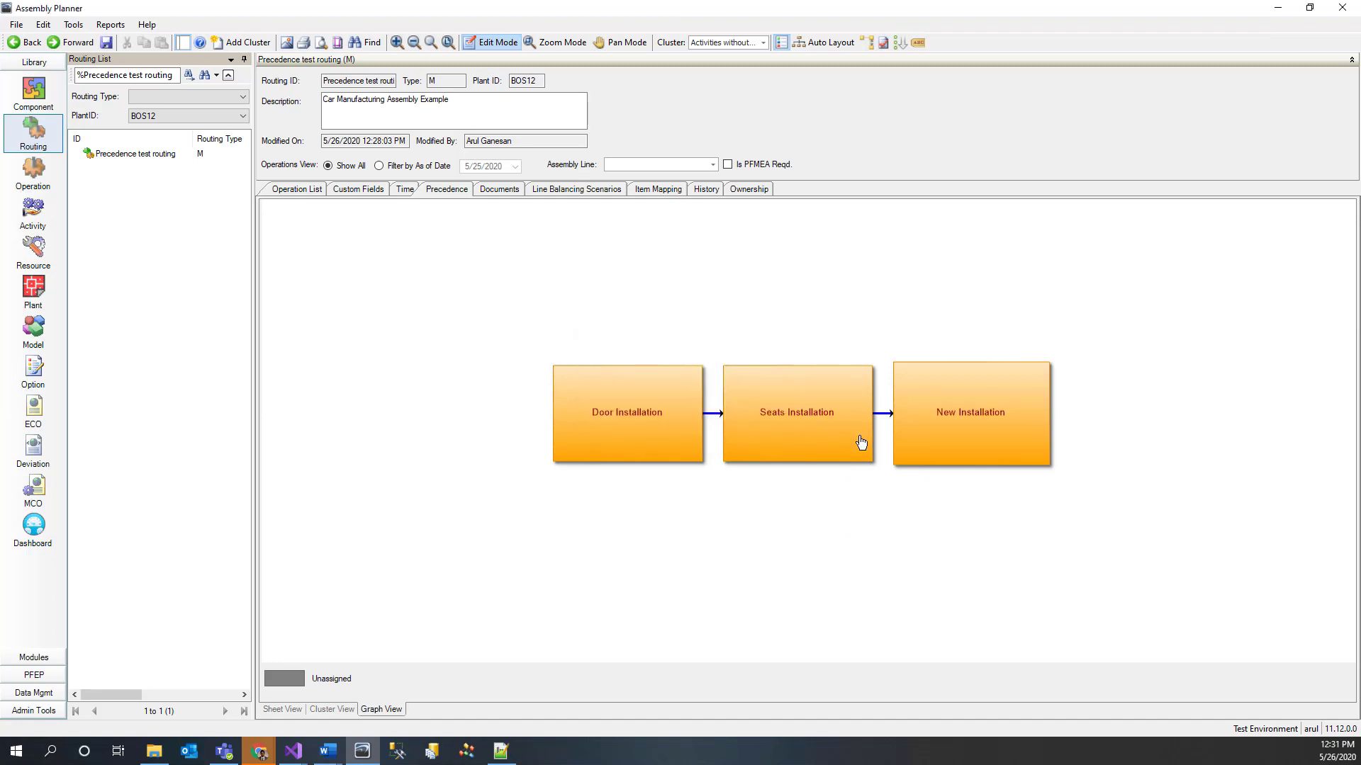
Expand the New Installation cluster and collapse the Instrument Planel and Center Console clusters nested inside it.
click(965, 424)
right_click(965, 423)
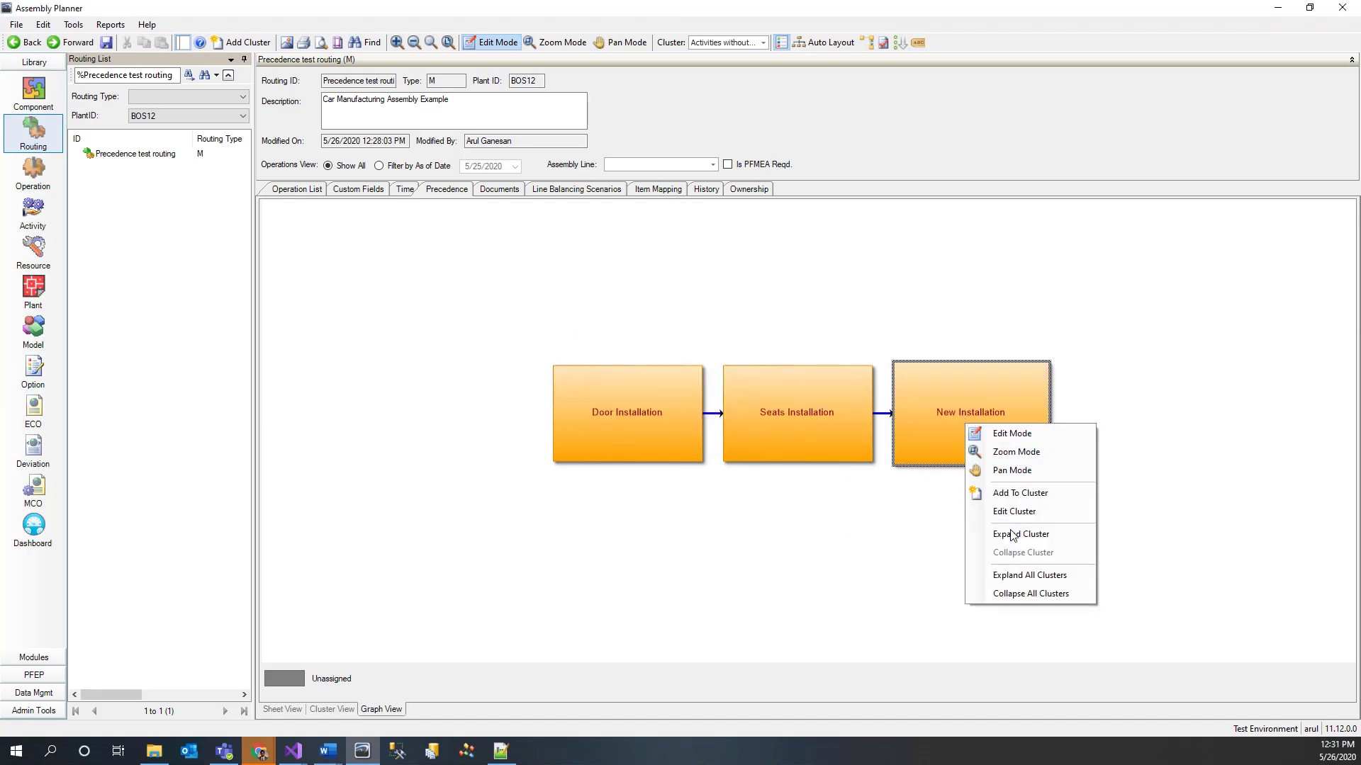
click(983, 537)
click(834, 242)
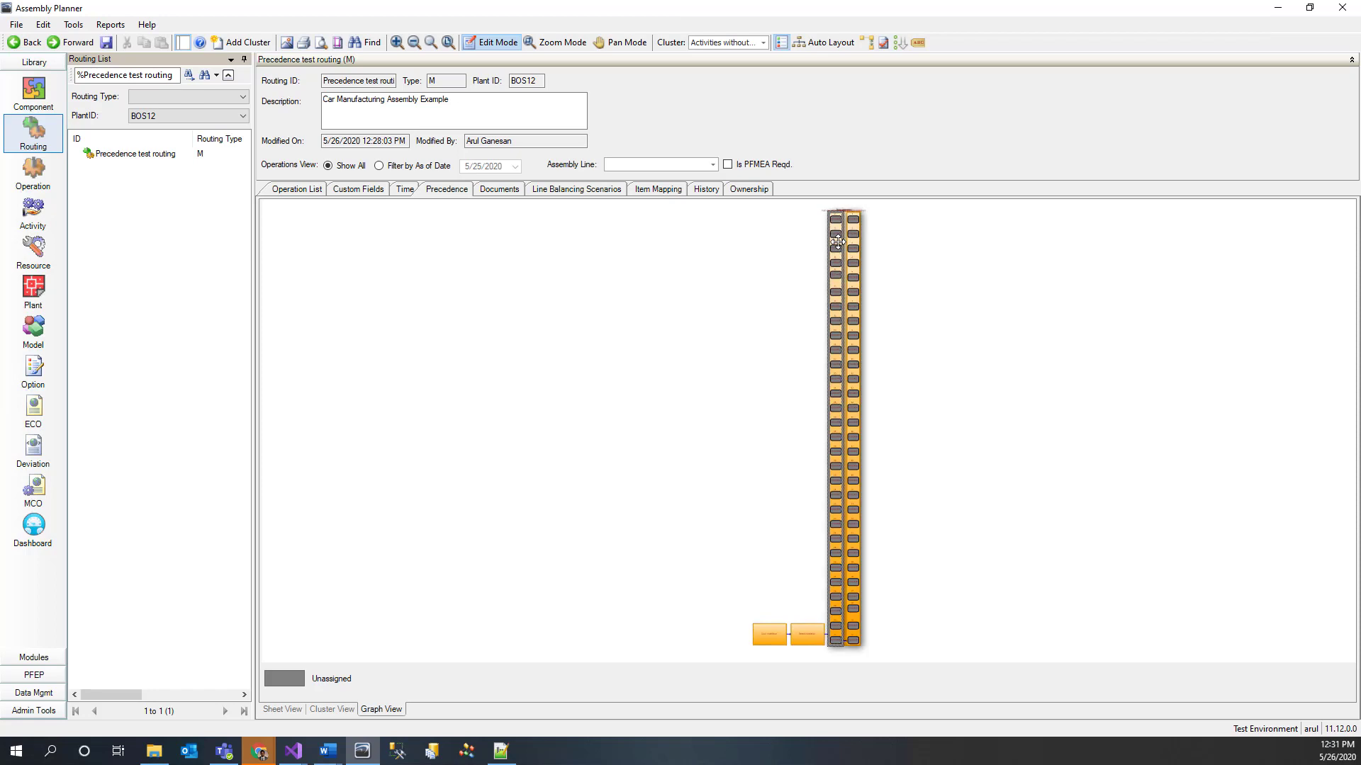
right_click(833, 242)
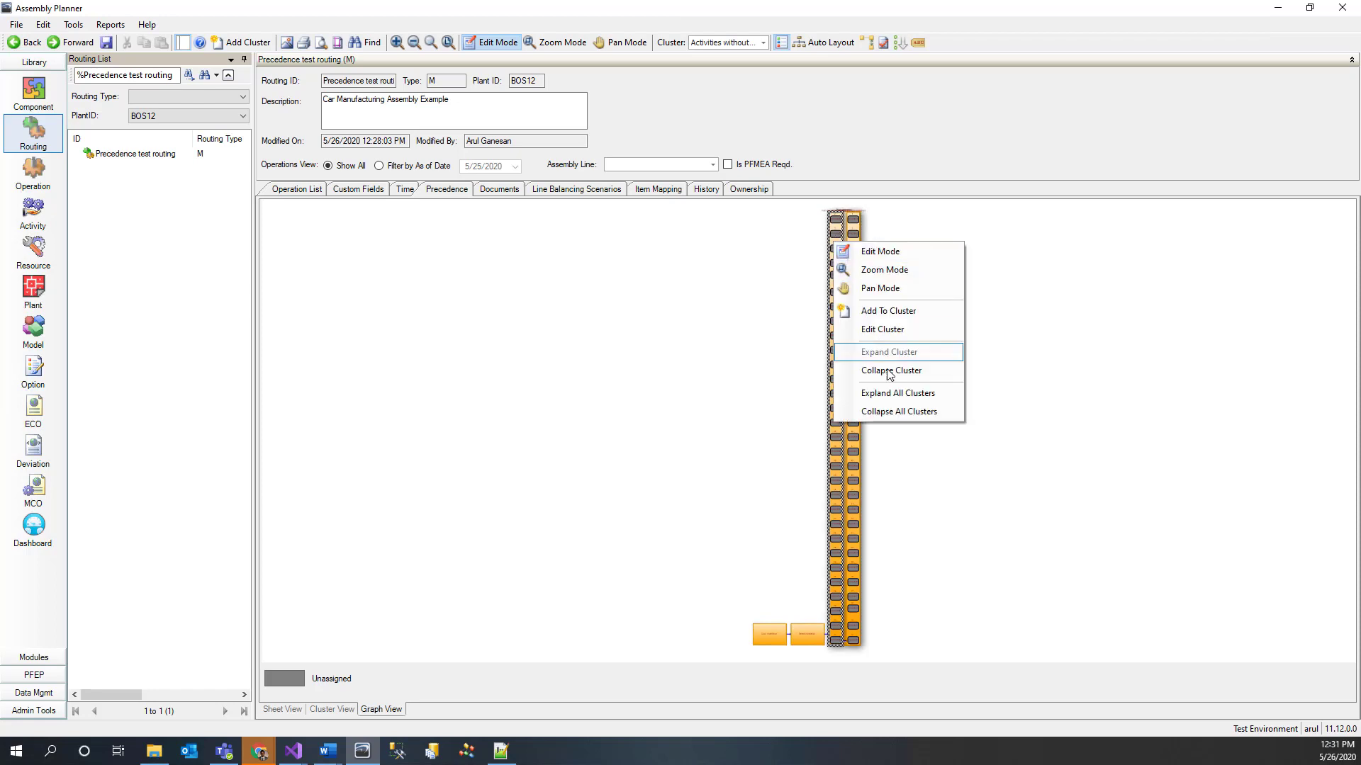
click(890, 366)
right_click(866, 259)
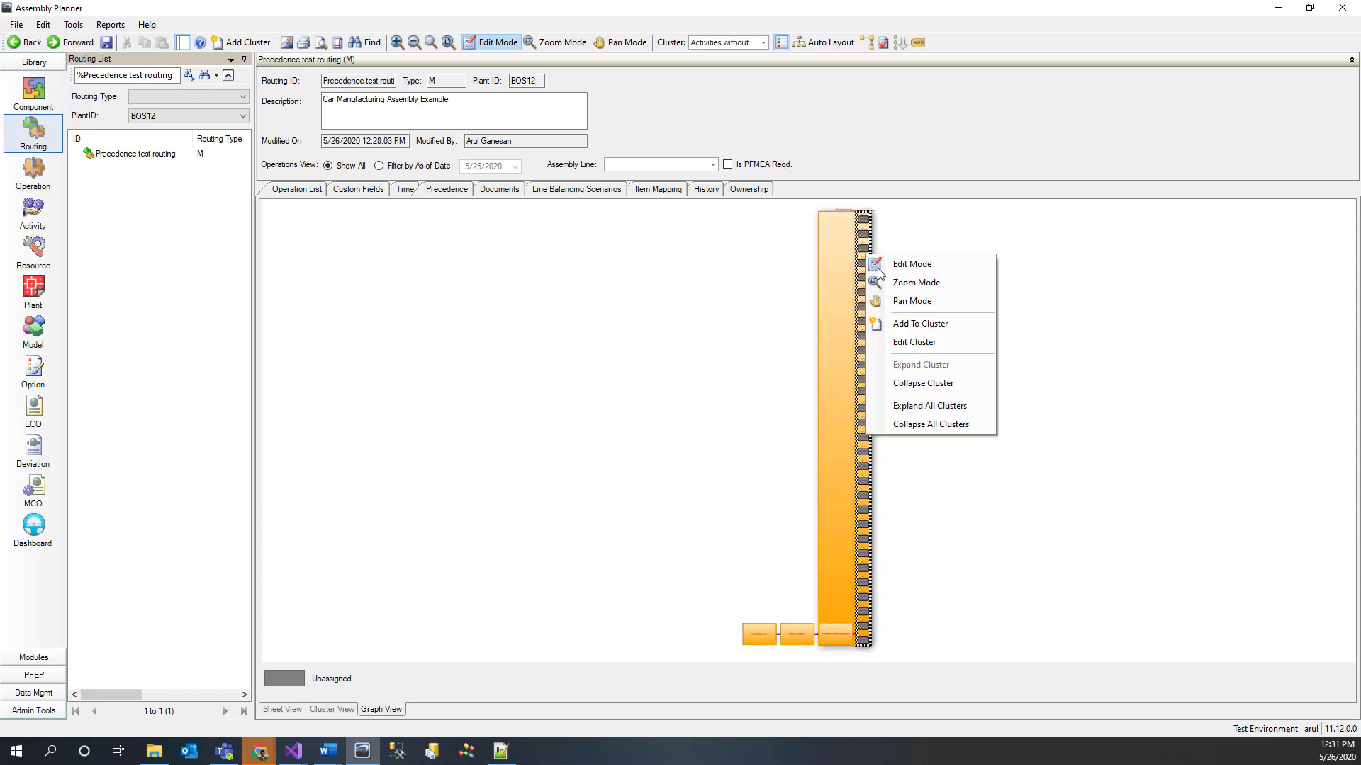
click(897, 376)
click(950, 501)
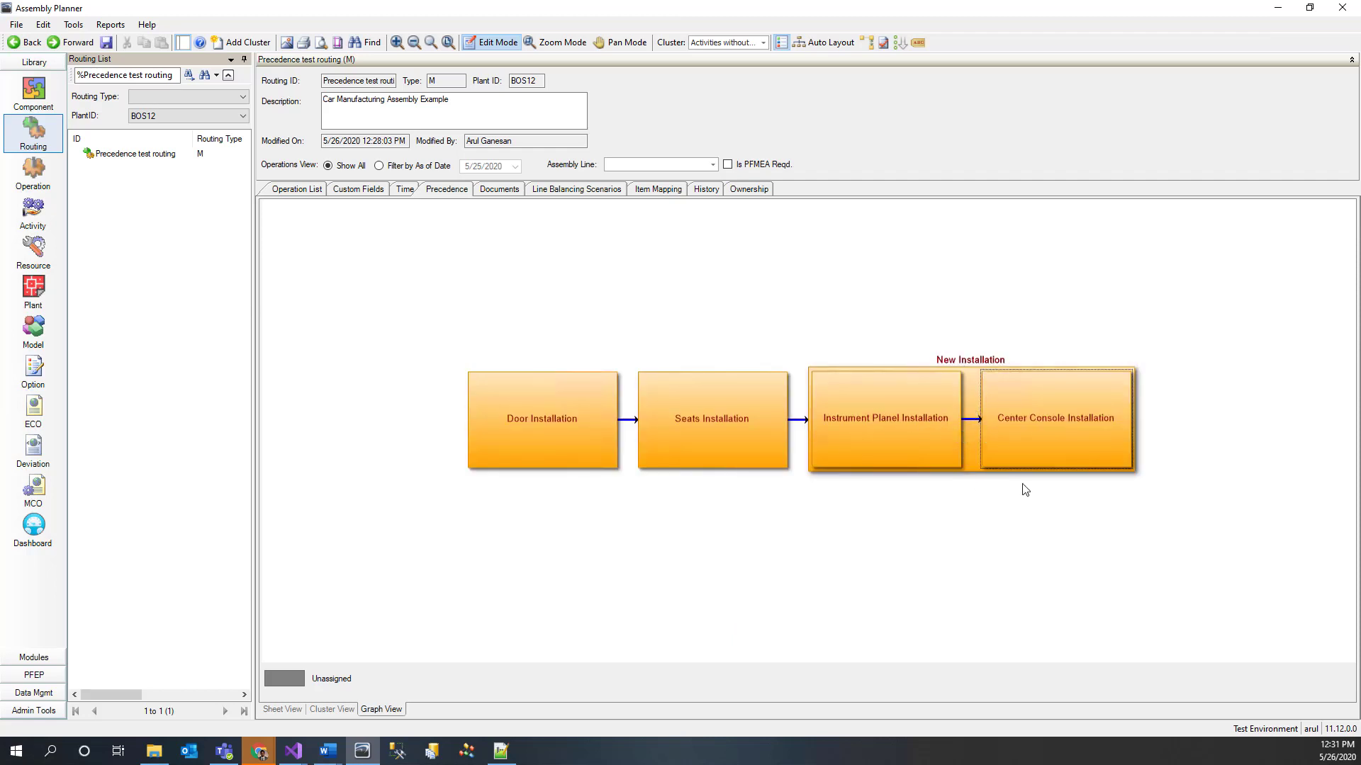
Delete the link between Instrument Planel and Center Console Installation inside New Installation and save the routing.
click(969, 400)
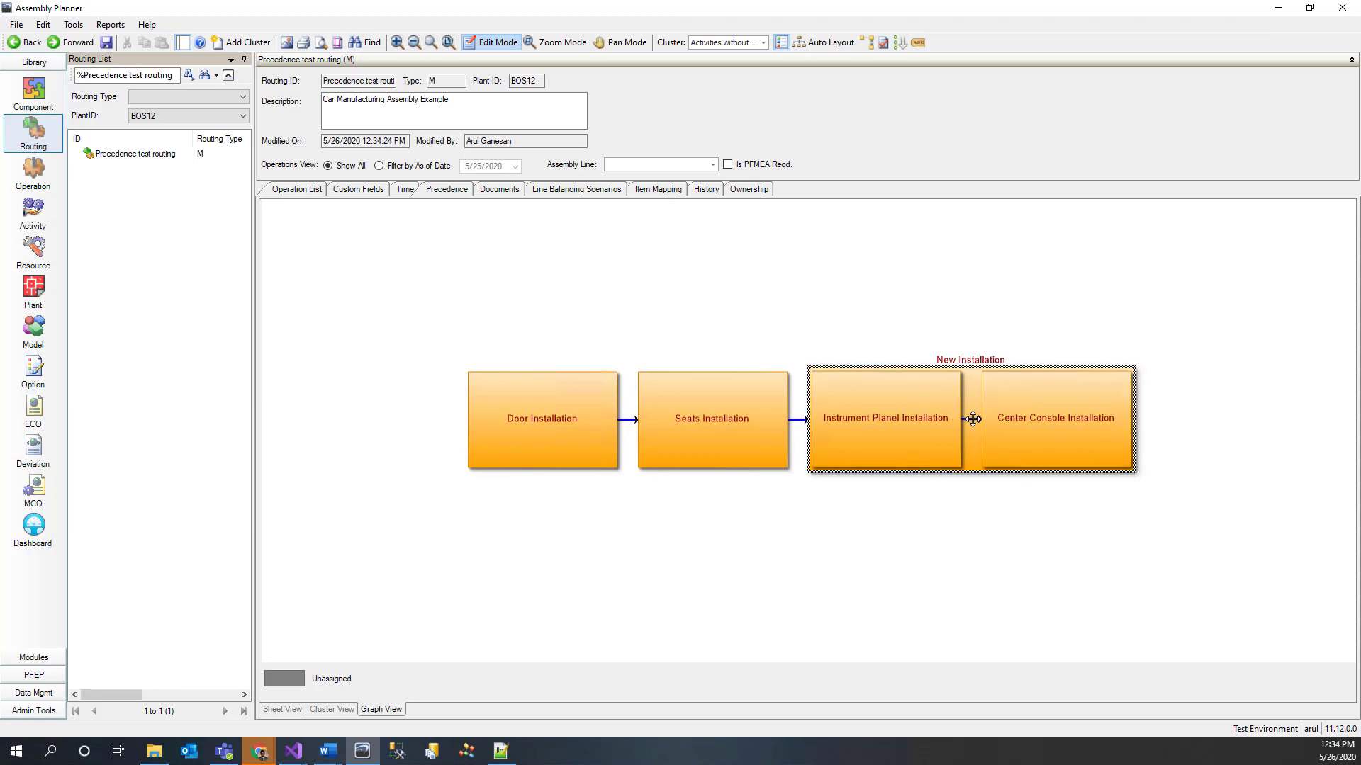
click(972, 419)
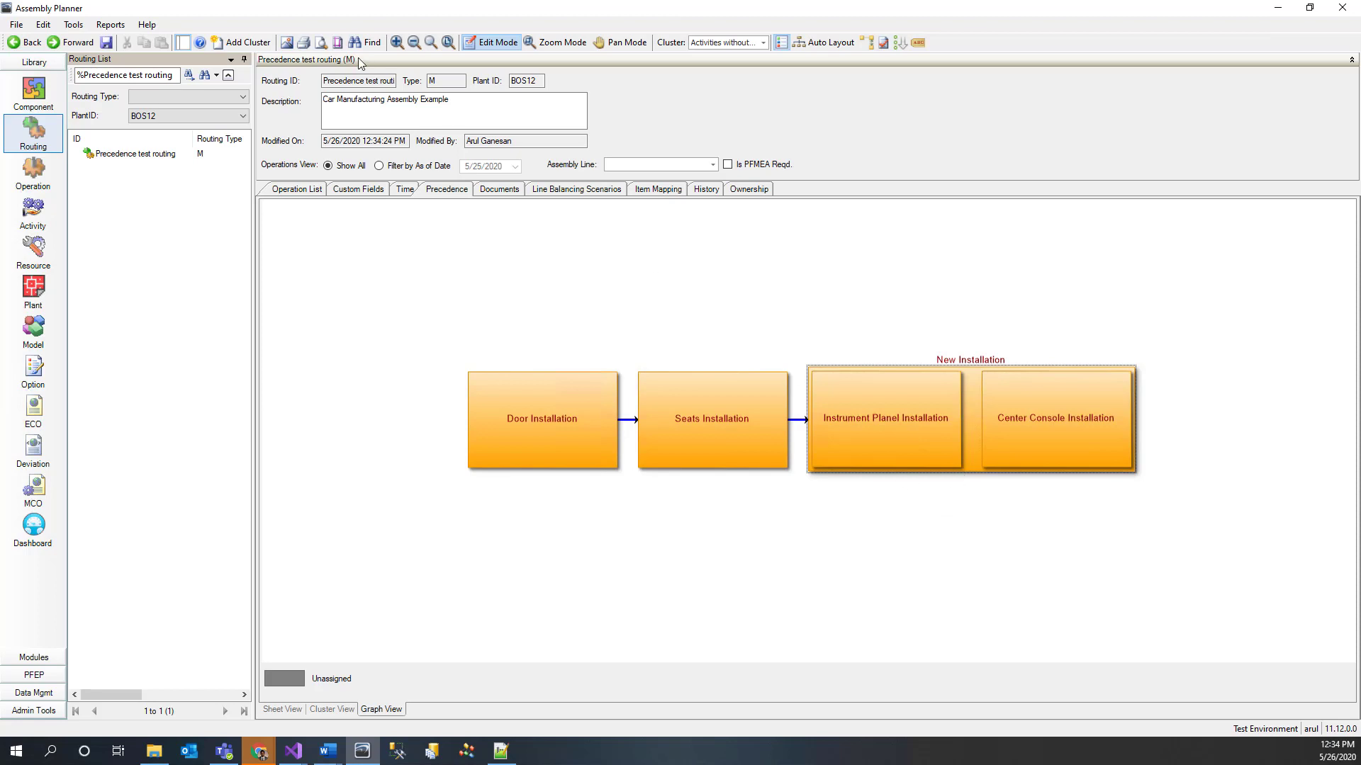
click(109, 42)
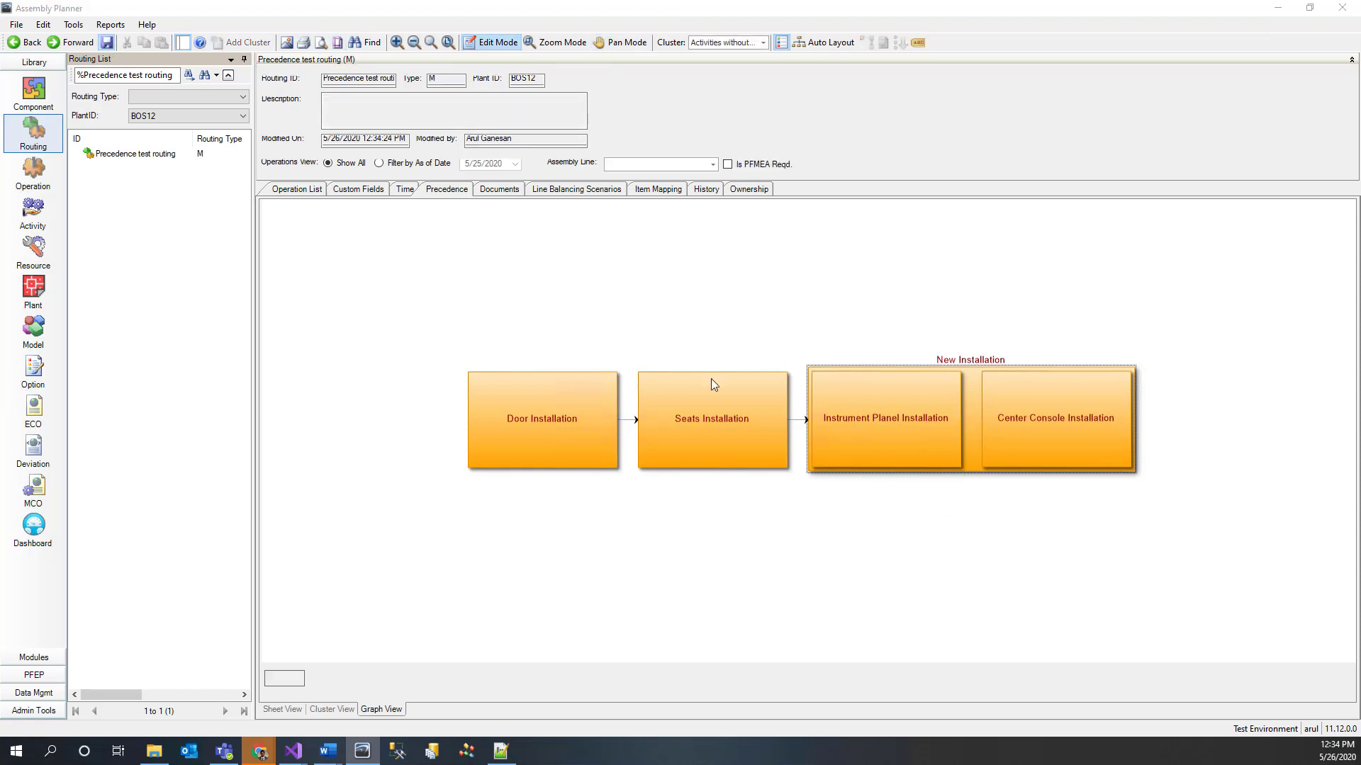
click(745, 426)
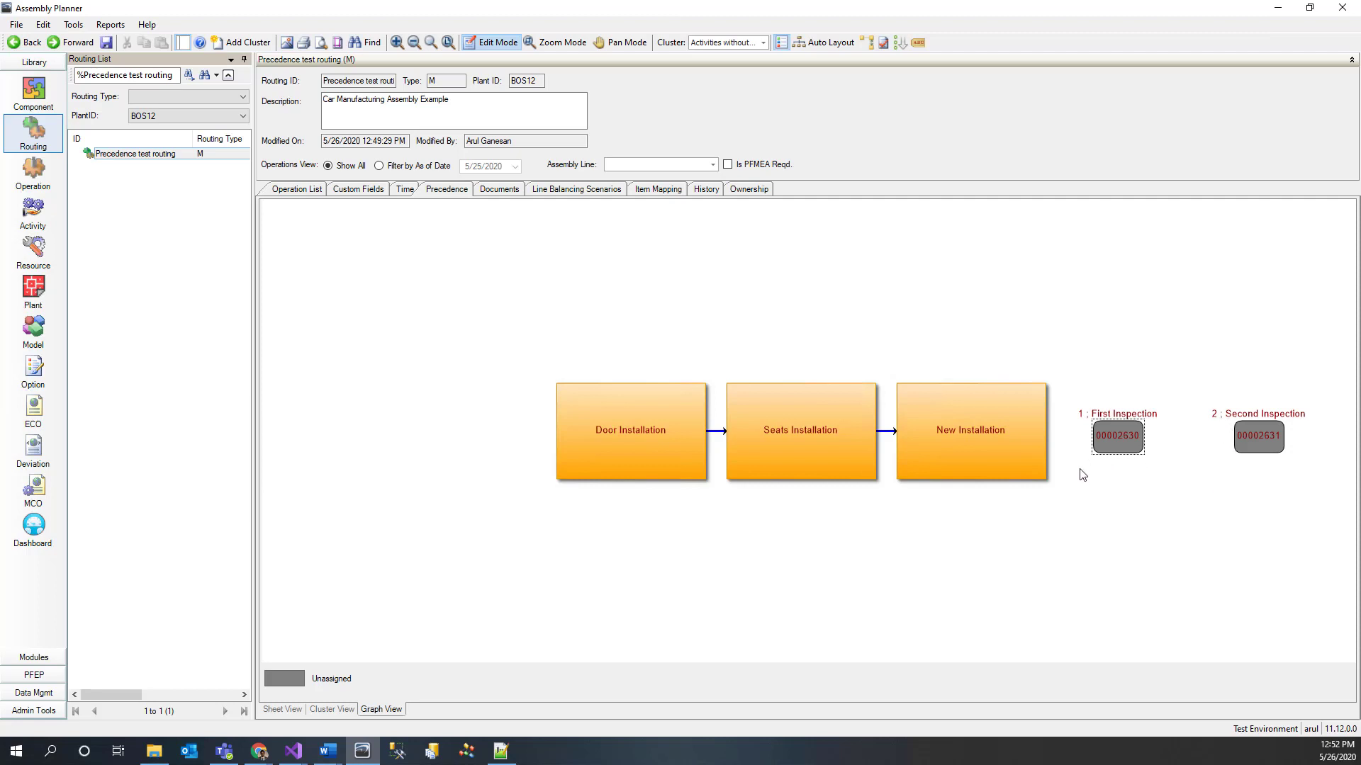
Link New Installation to the First Inspection activity, and First Inspection to Second Inspection.
drag(1015, 440, 1097, 438)
drag(1106, 441, 1107, 439)
drag(1124, 447, 1245, 437)
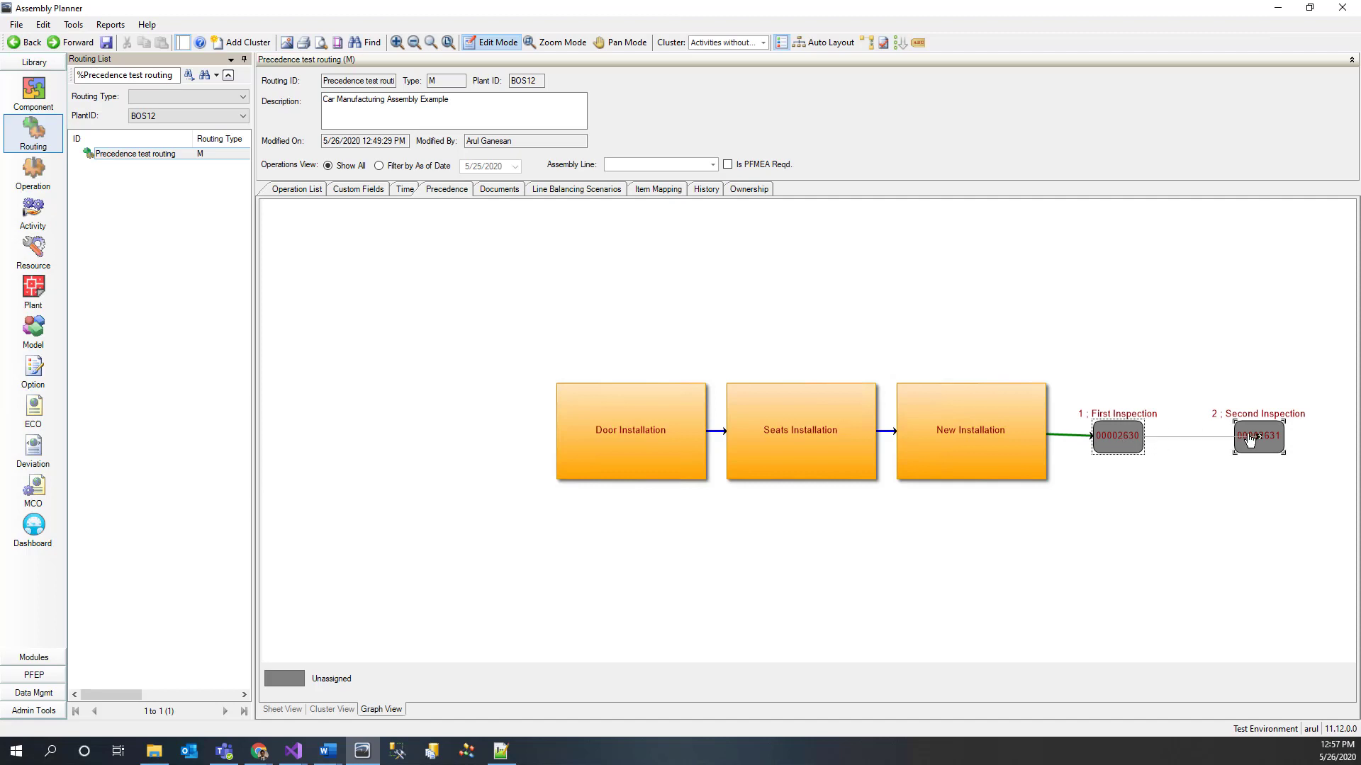